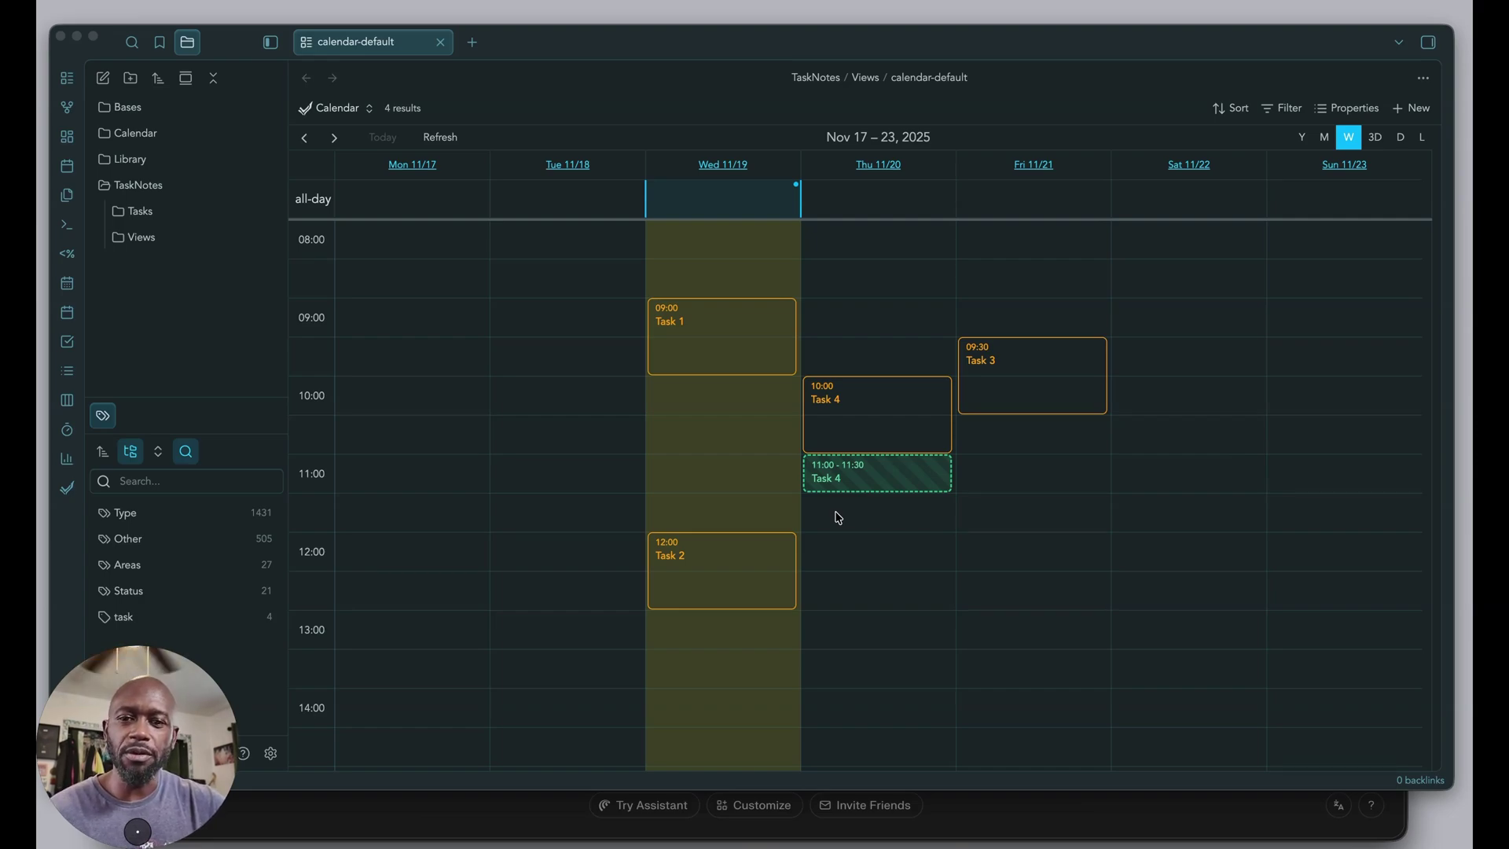
Open the Calendar view's settings and check its layout types, leaving the layout unchanged.
click(338, 107)
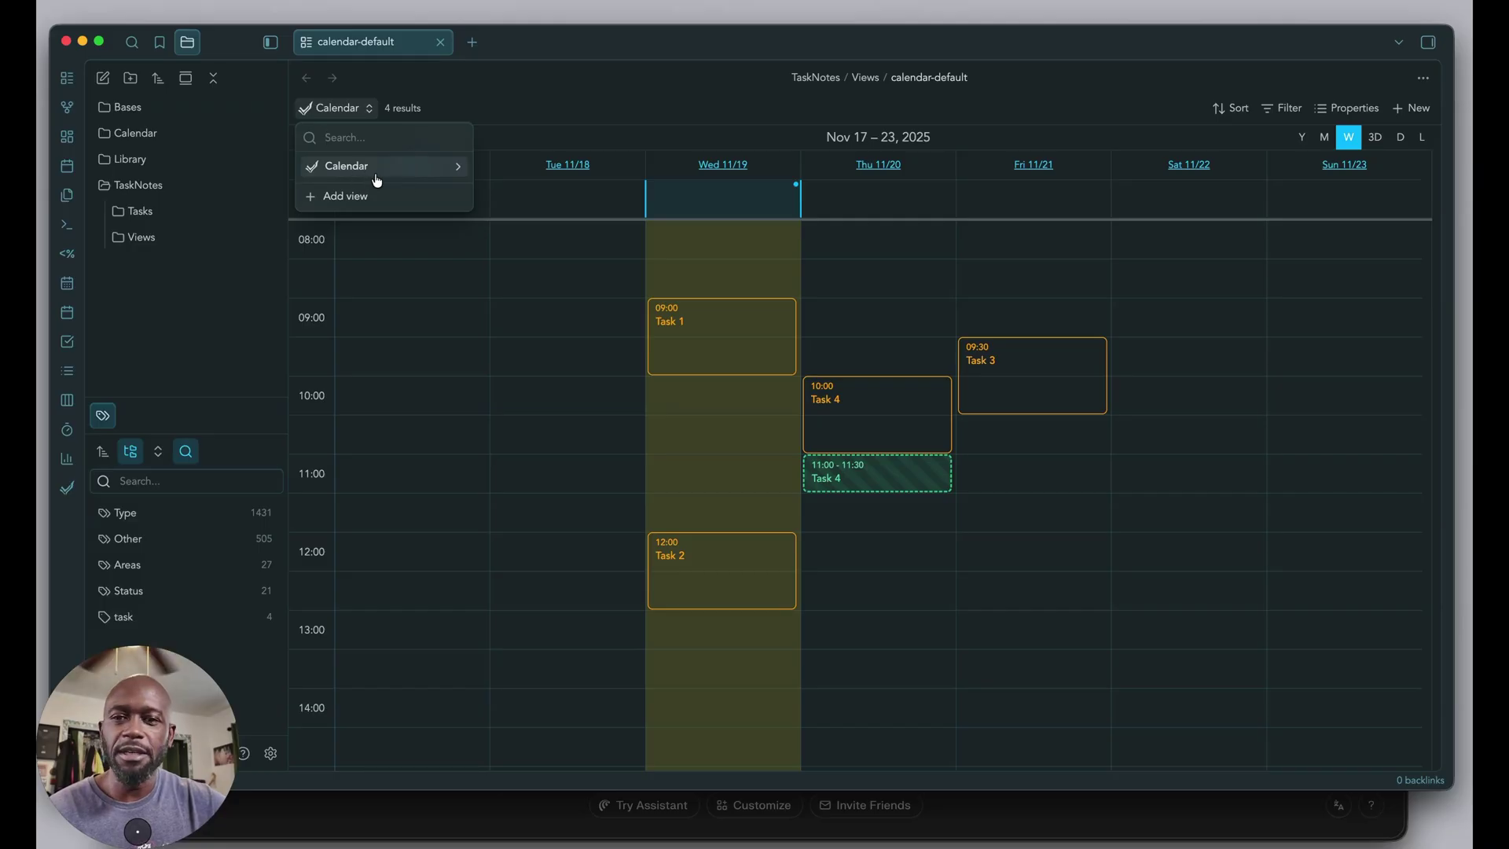
click(460, 168)
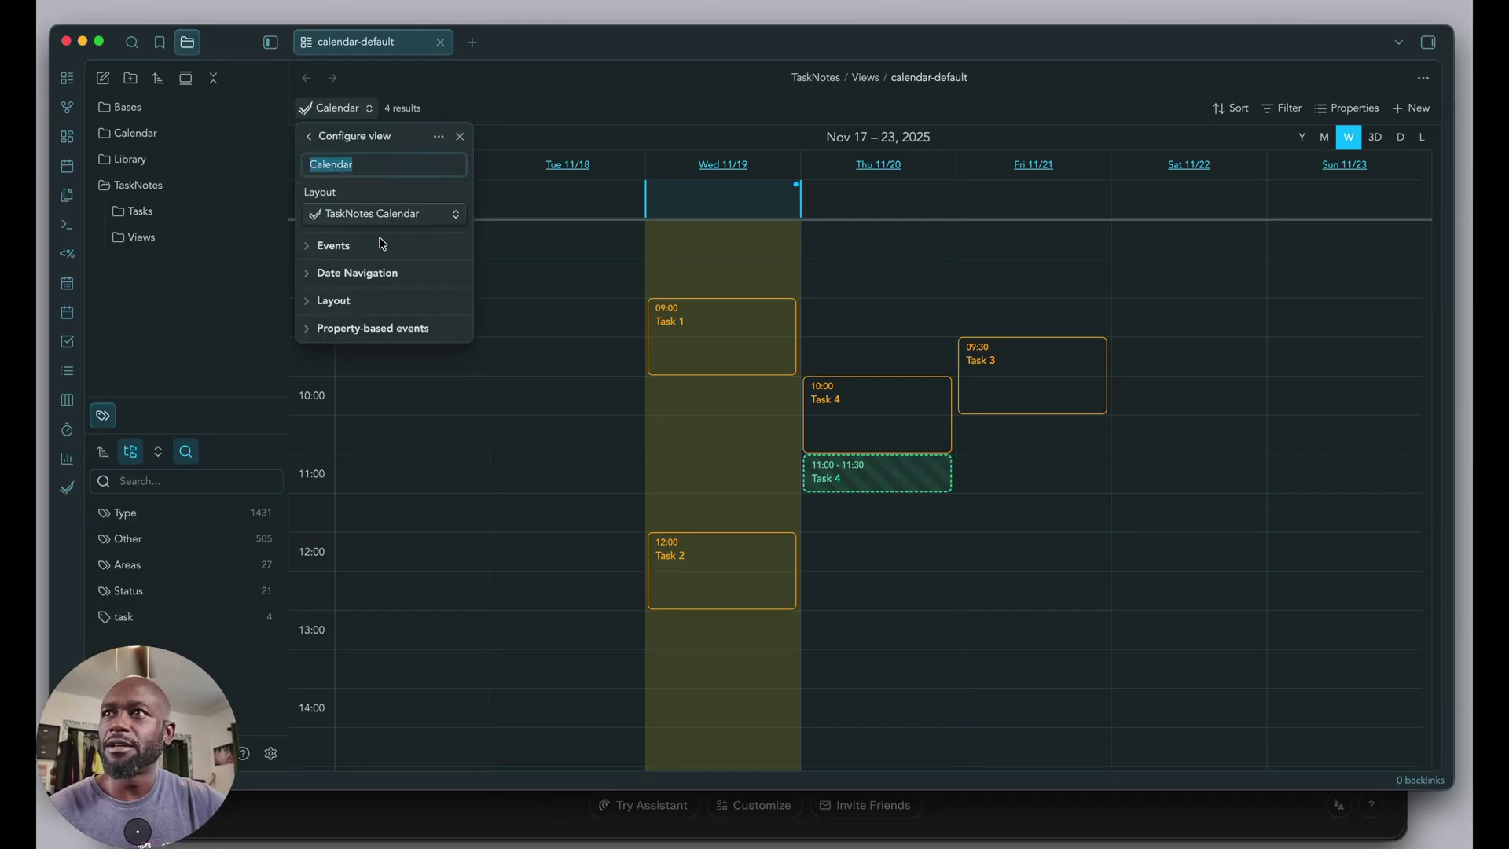
click(455, 213)
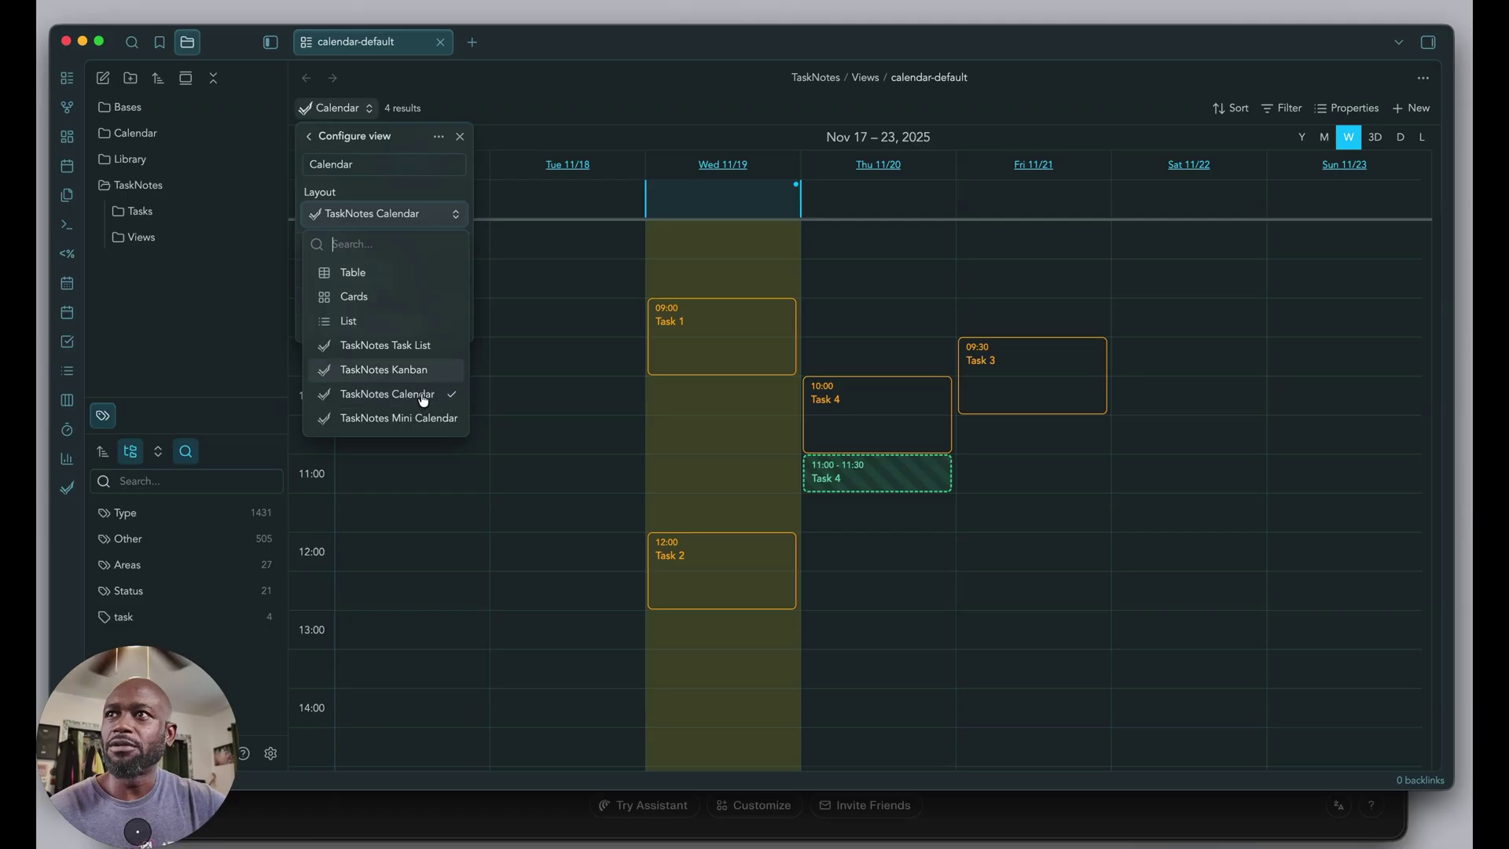
click(464, 190)
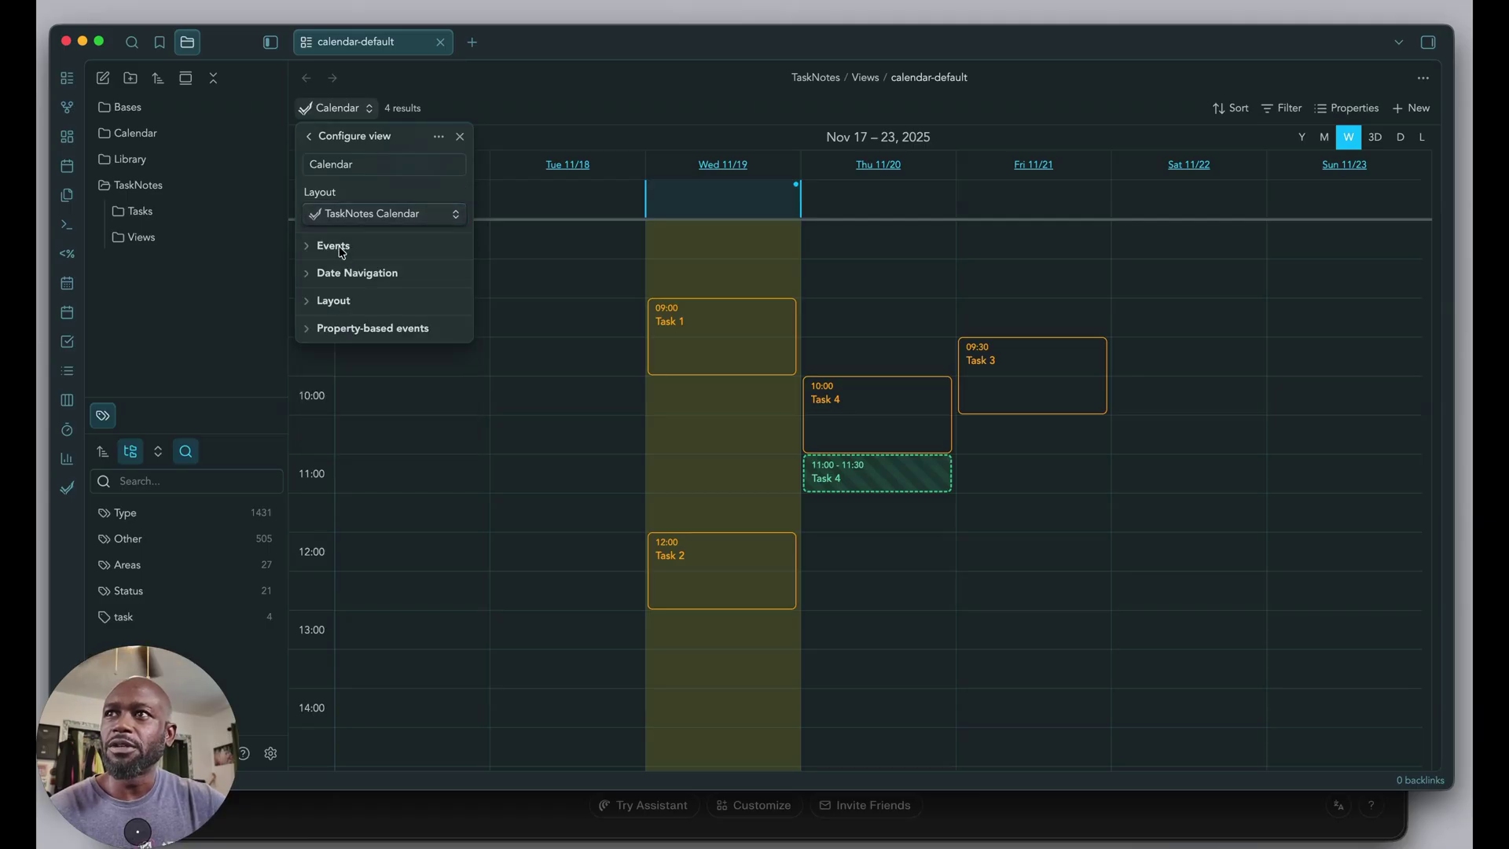
Browse the Events, Date Navigation, Layout and Property-based events sections, then peek into the Views folder.
click(310, 250)
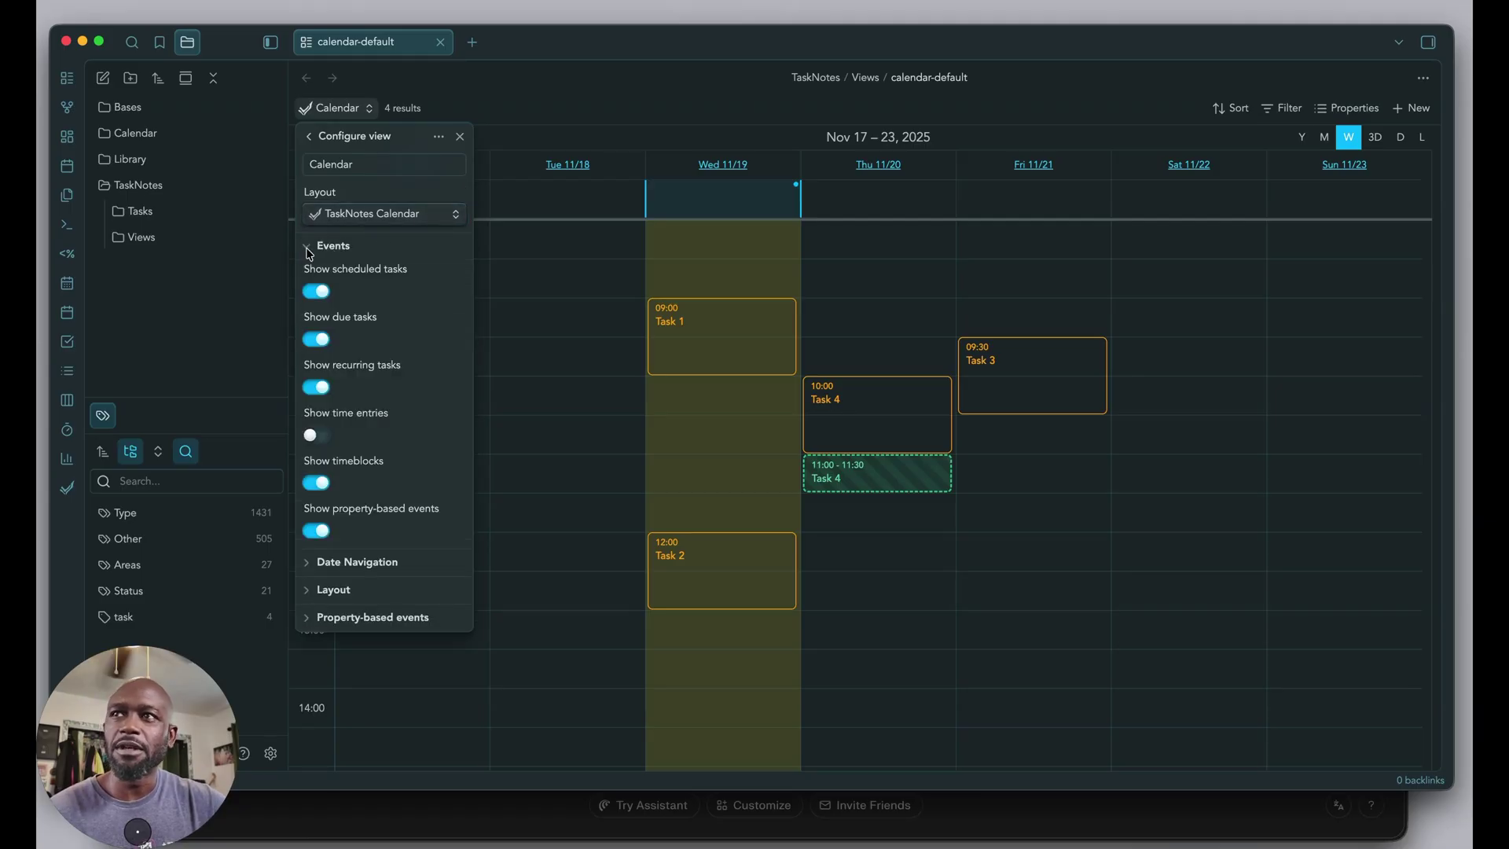
click(310, 250)
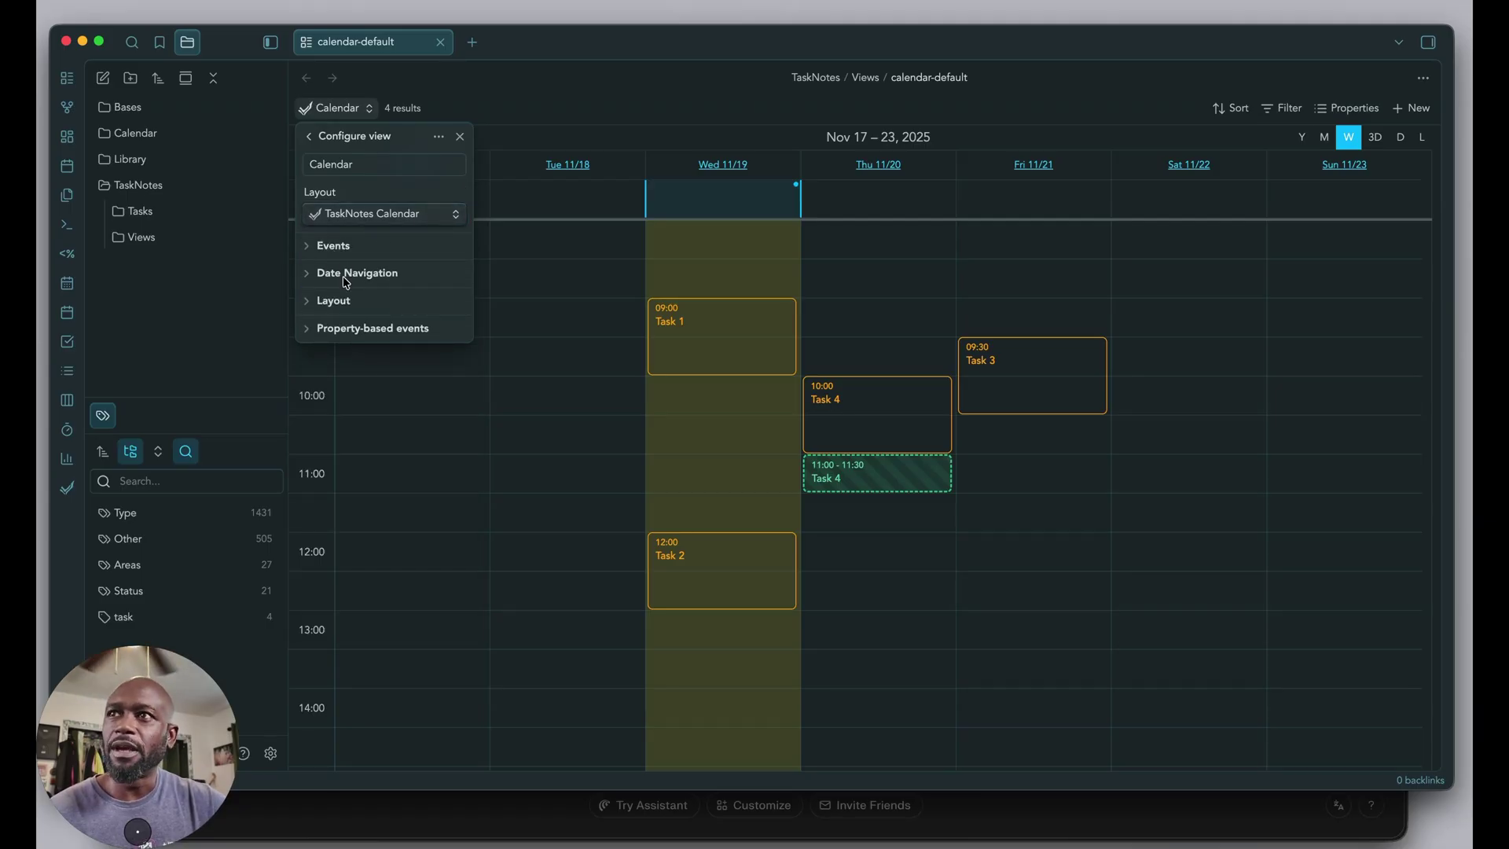
click(346, 275)
click(346, 276)
click(306, 307)
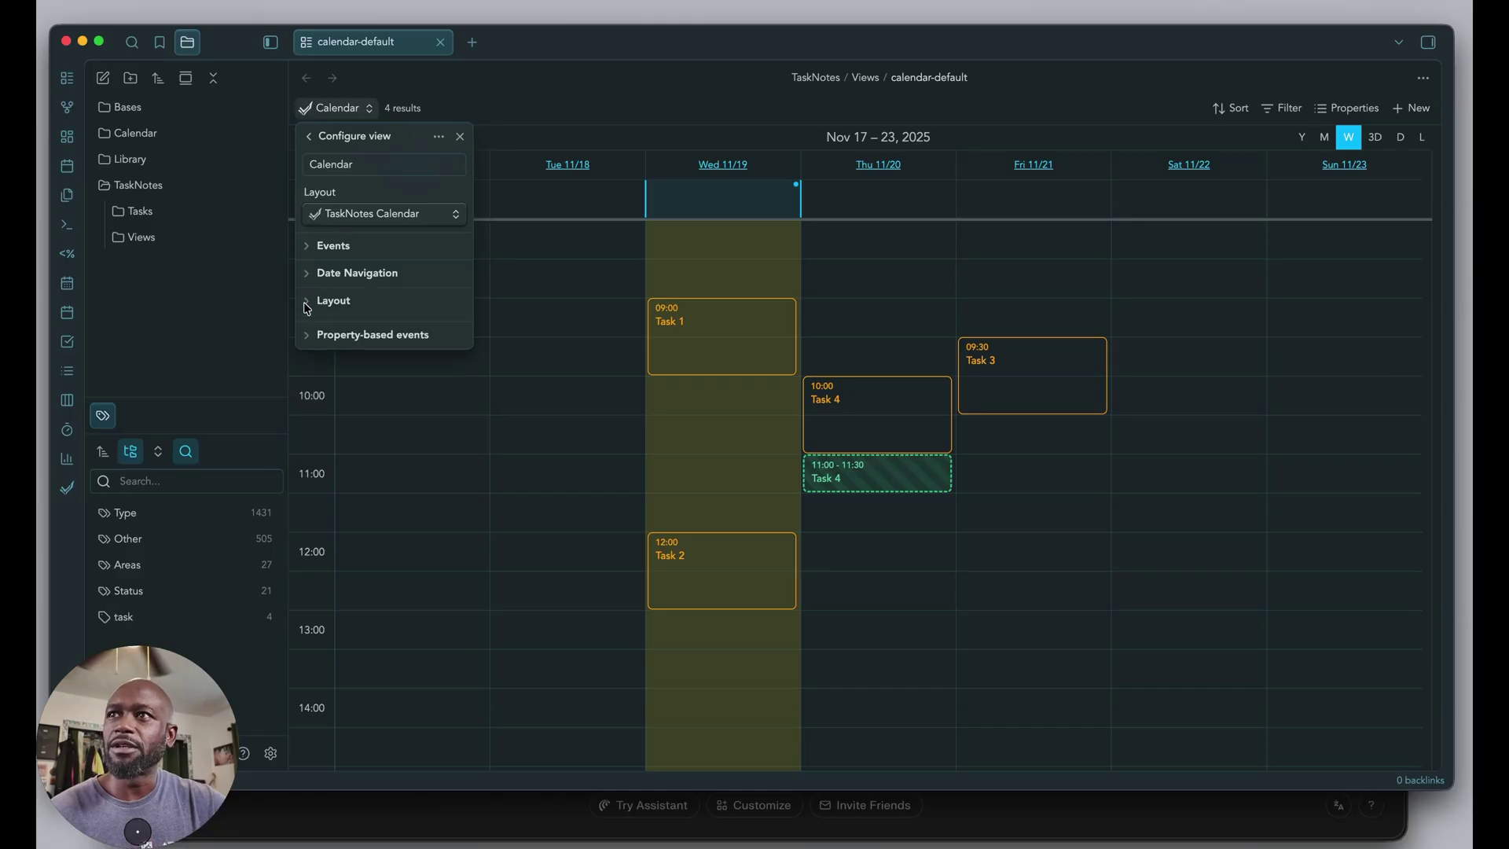
click(309, 302)
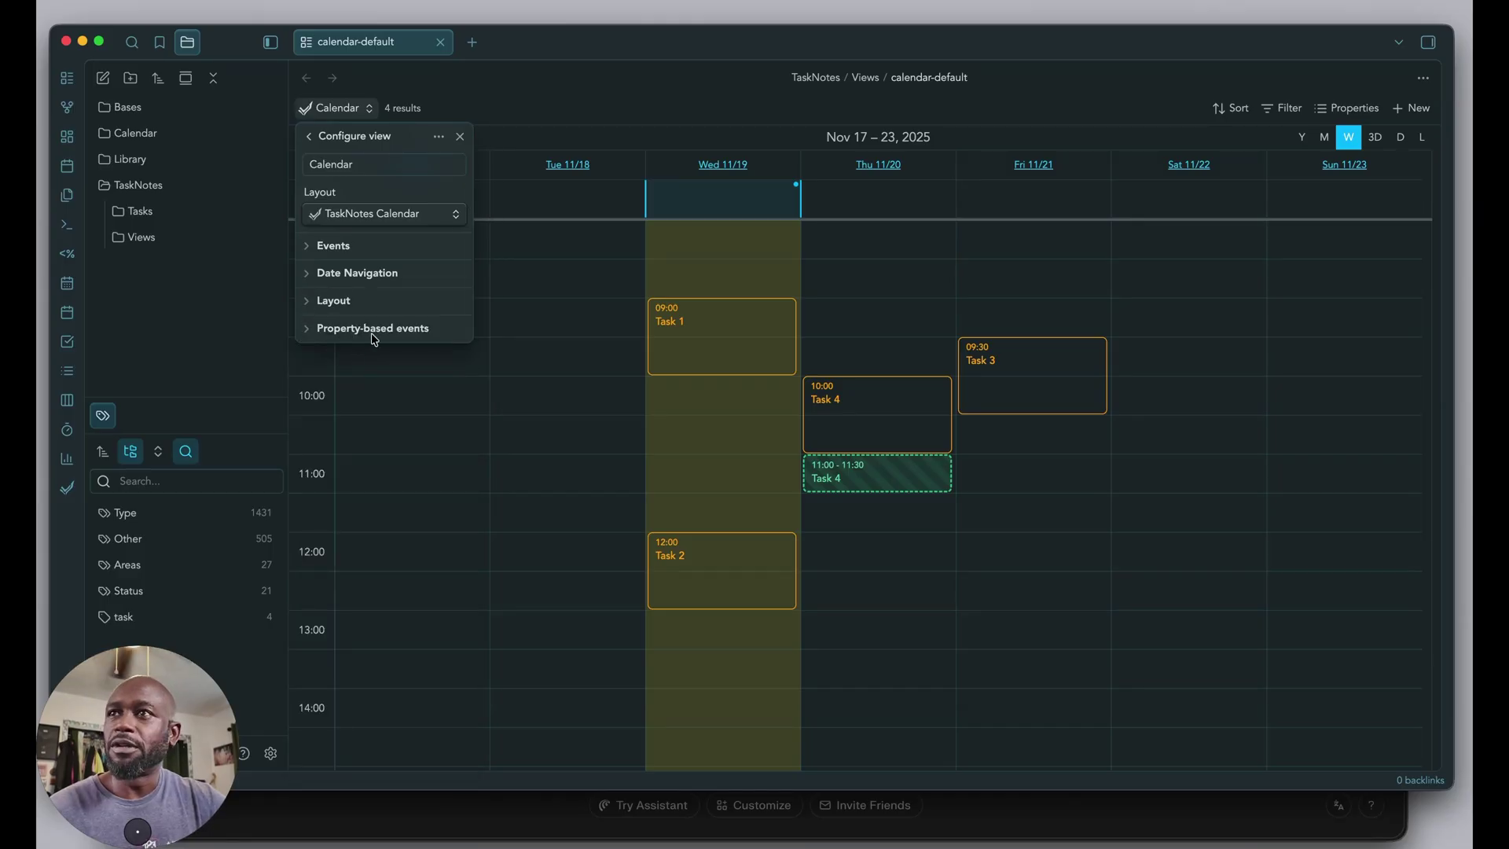
click(312, 334)
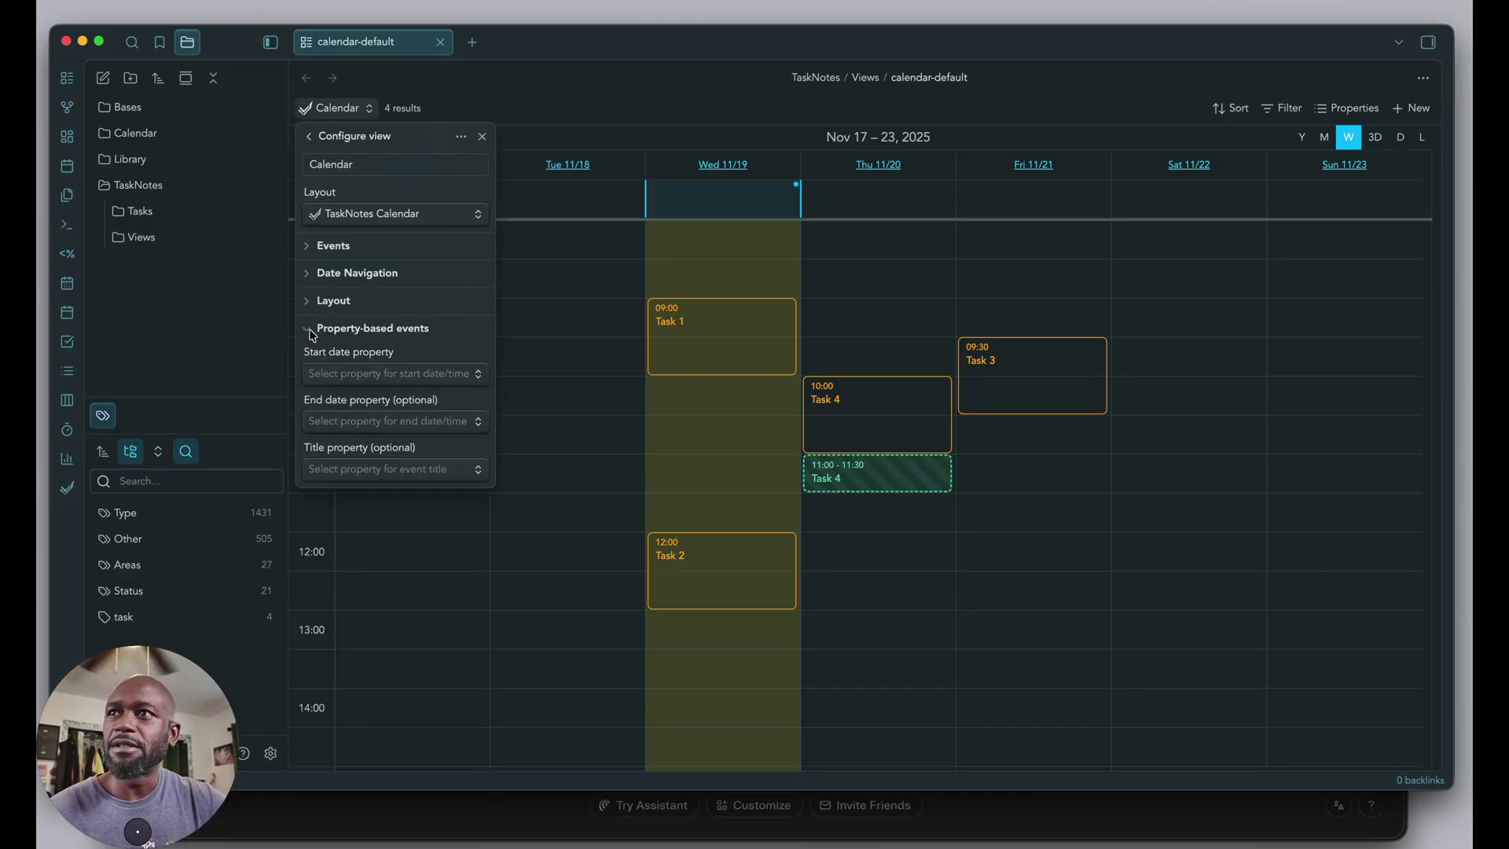
click(312, 332)
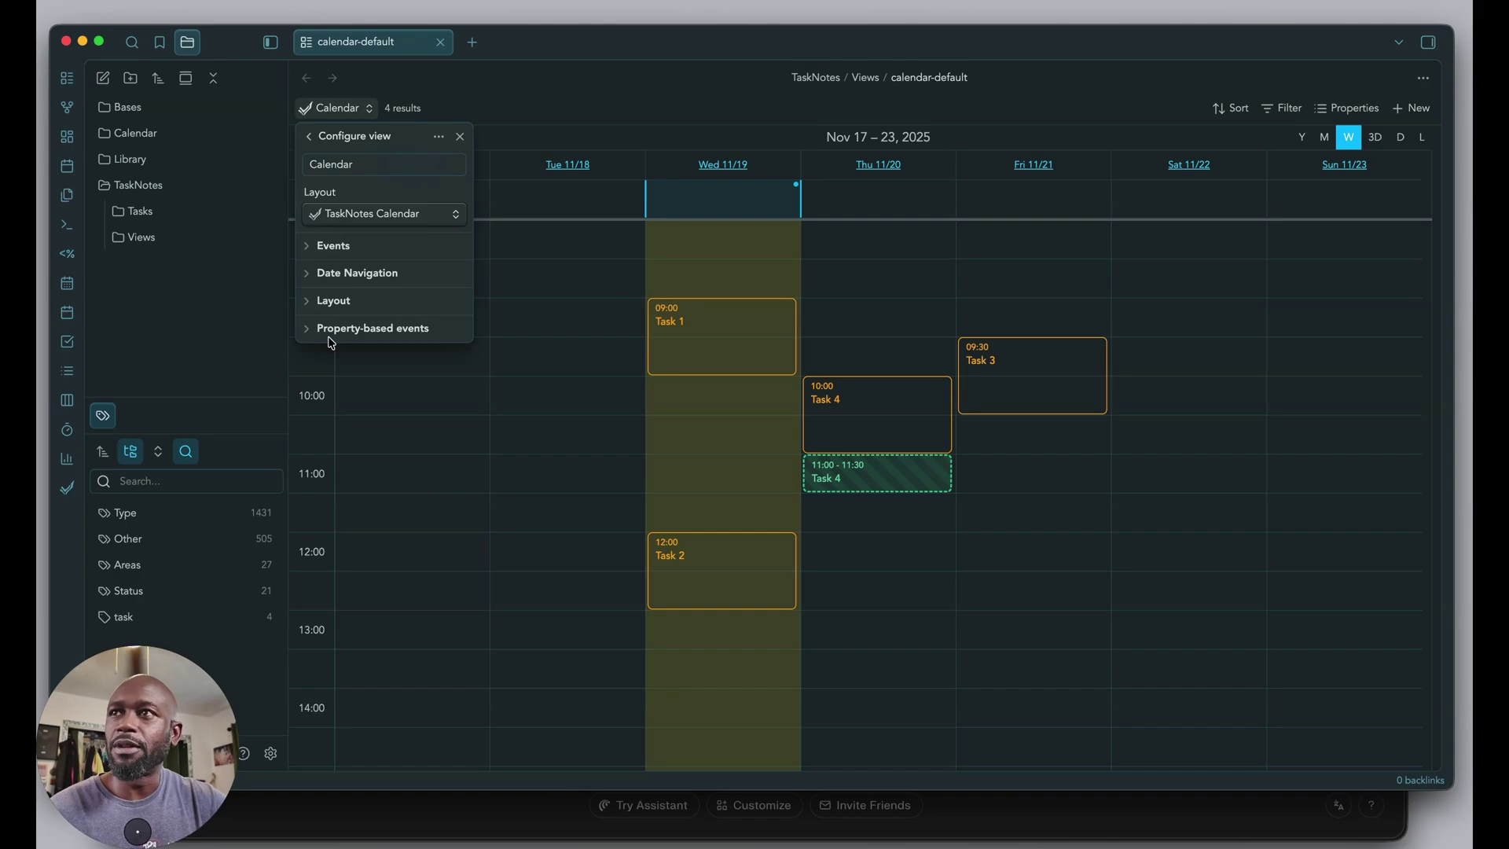
click(269, 314)
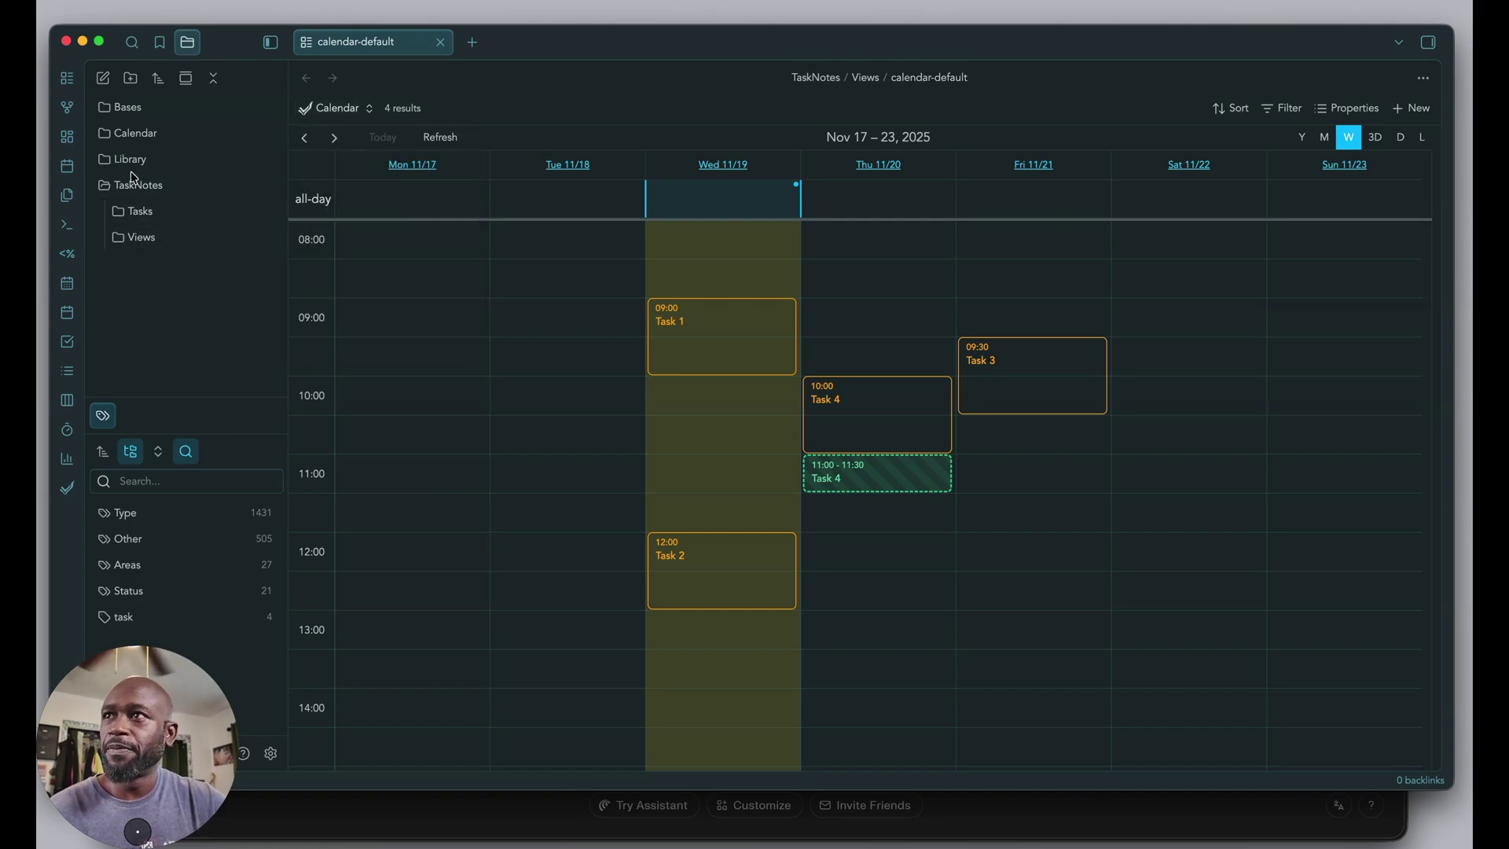
click(131, 238)
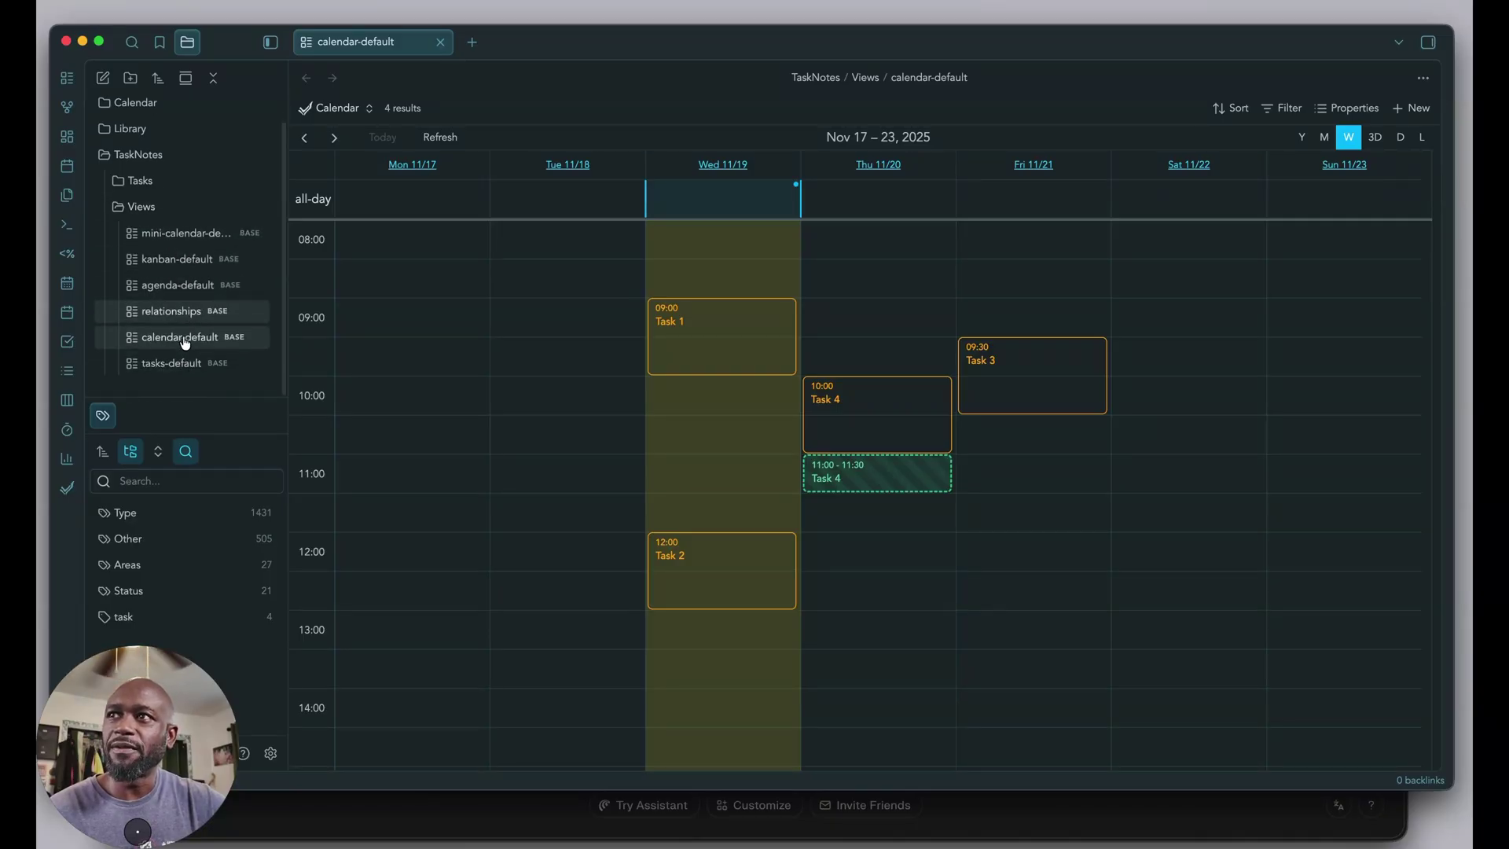
click(131, 248)
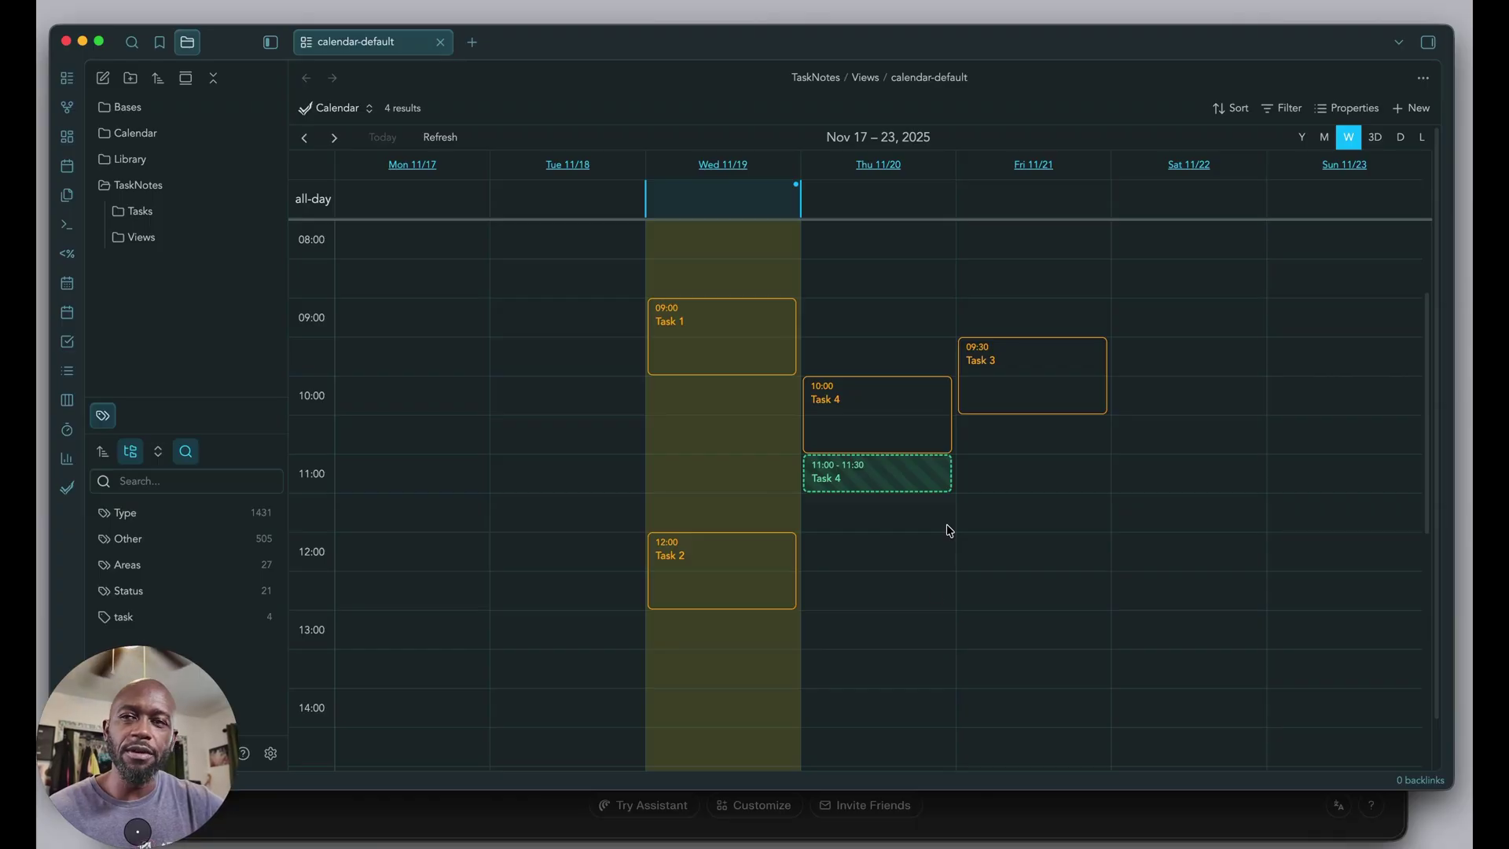
Go to the TaskNotes plugin's Integrations settings in Obsidian.
click(270, 753)
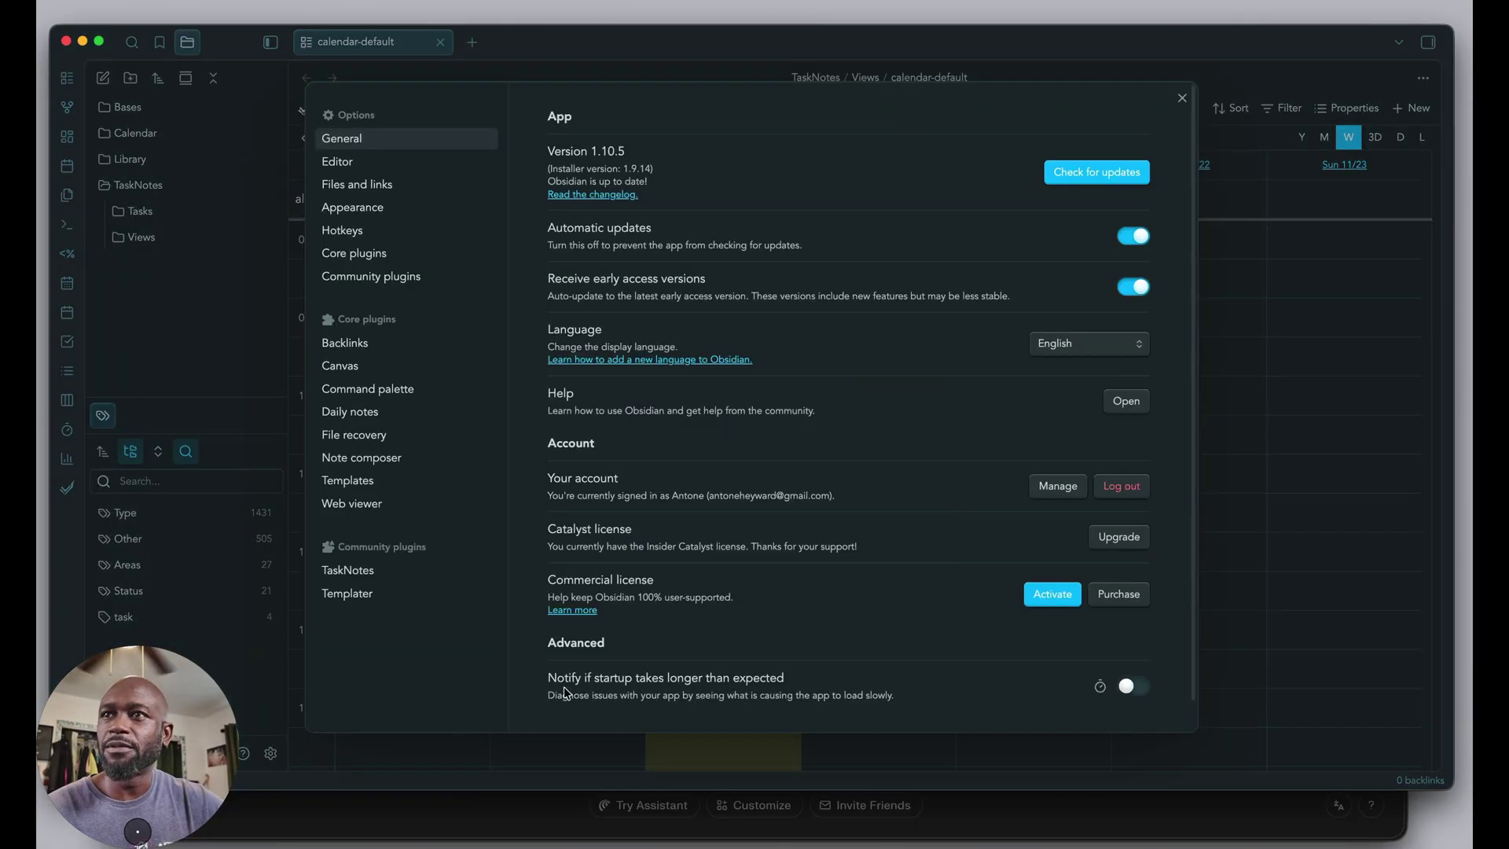
click(370, 574)
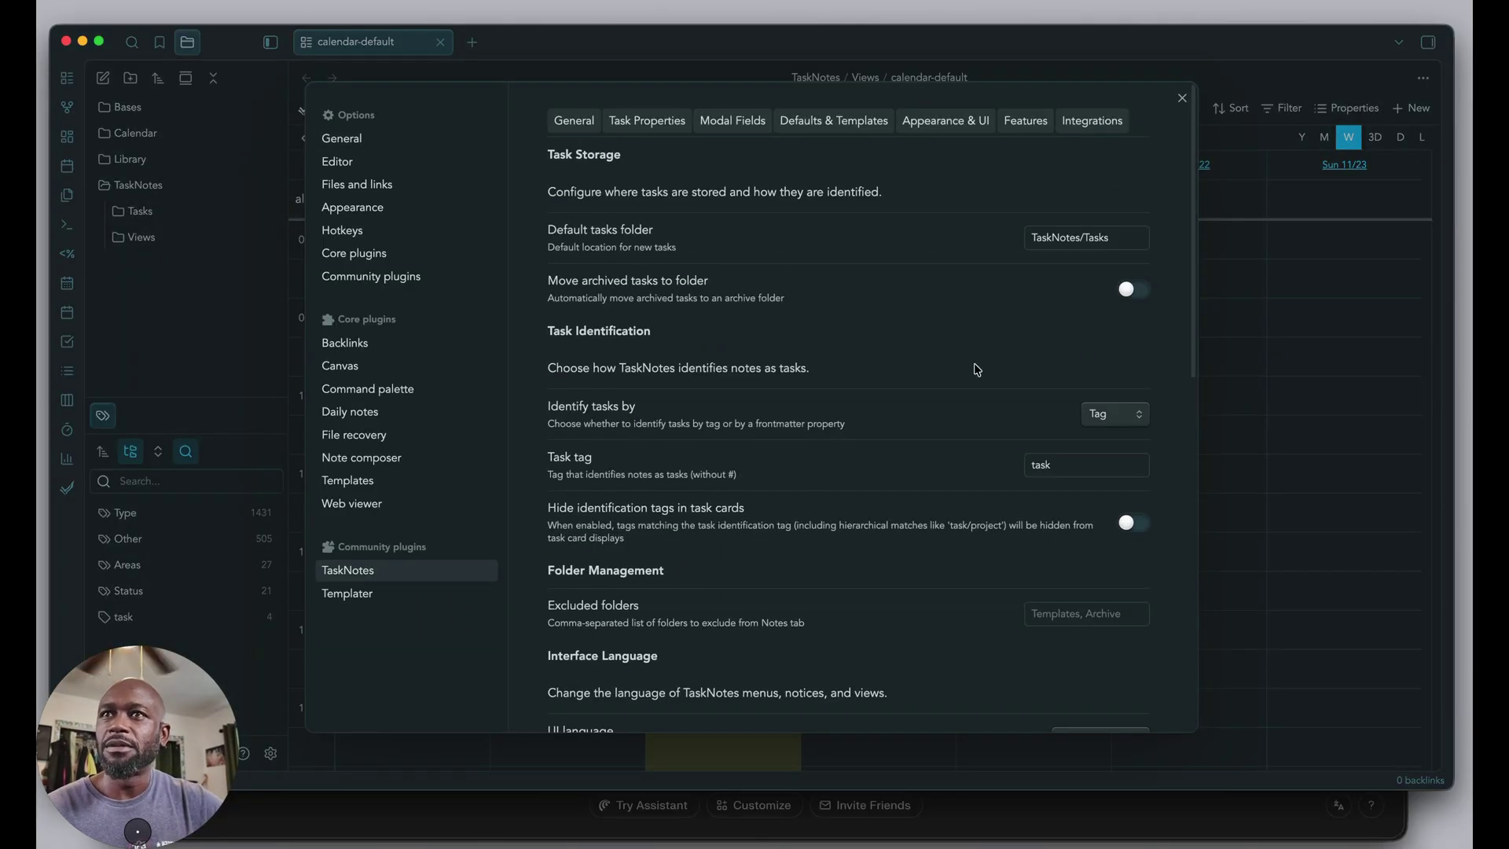
click(1108, 122)
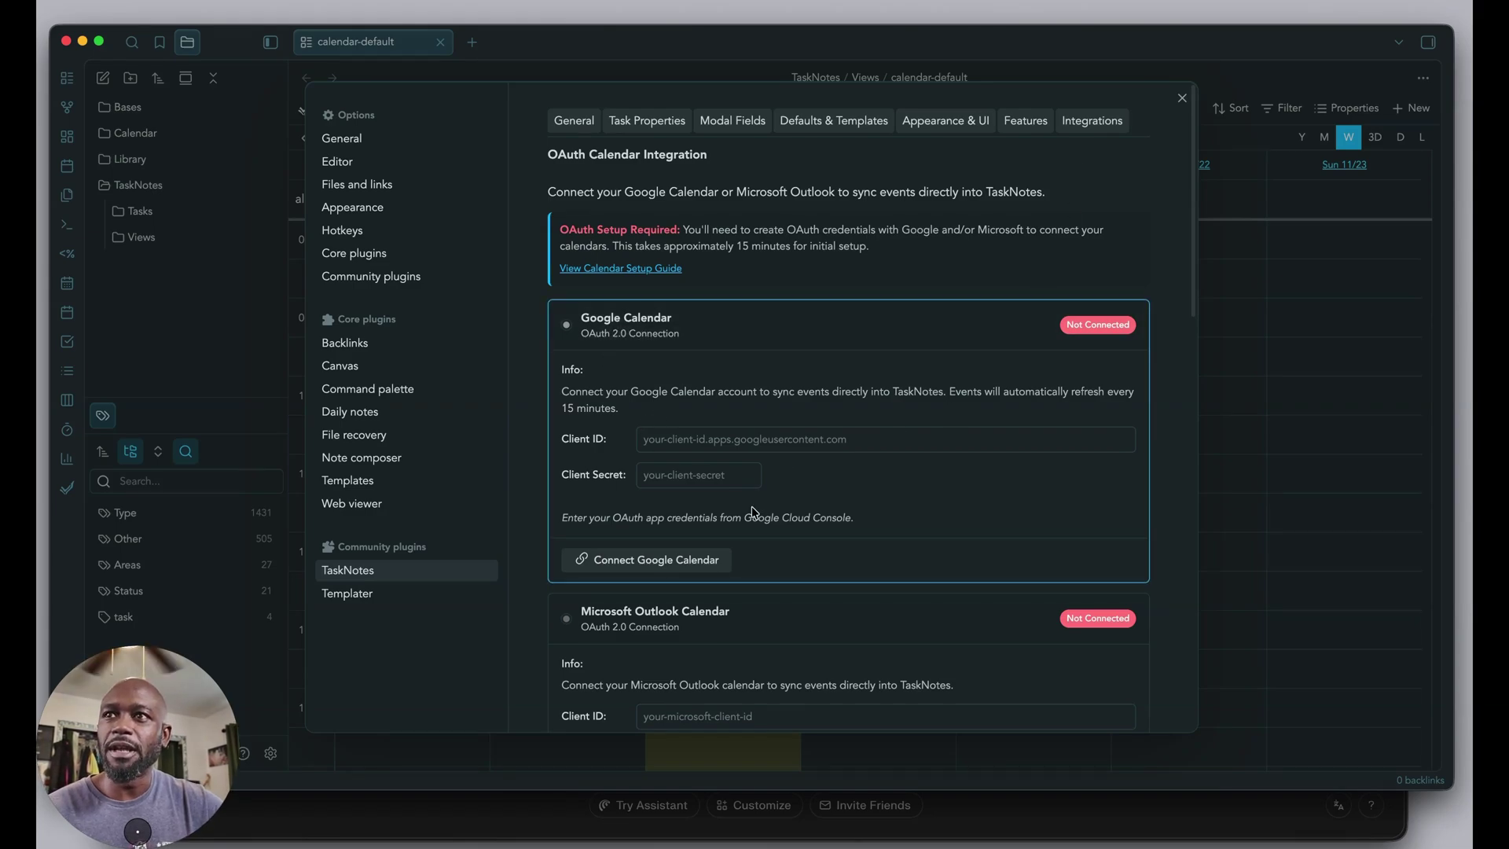
scroll(753, 513, down, 2)
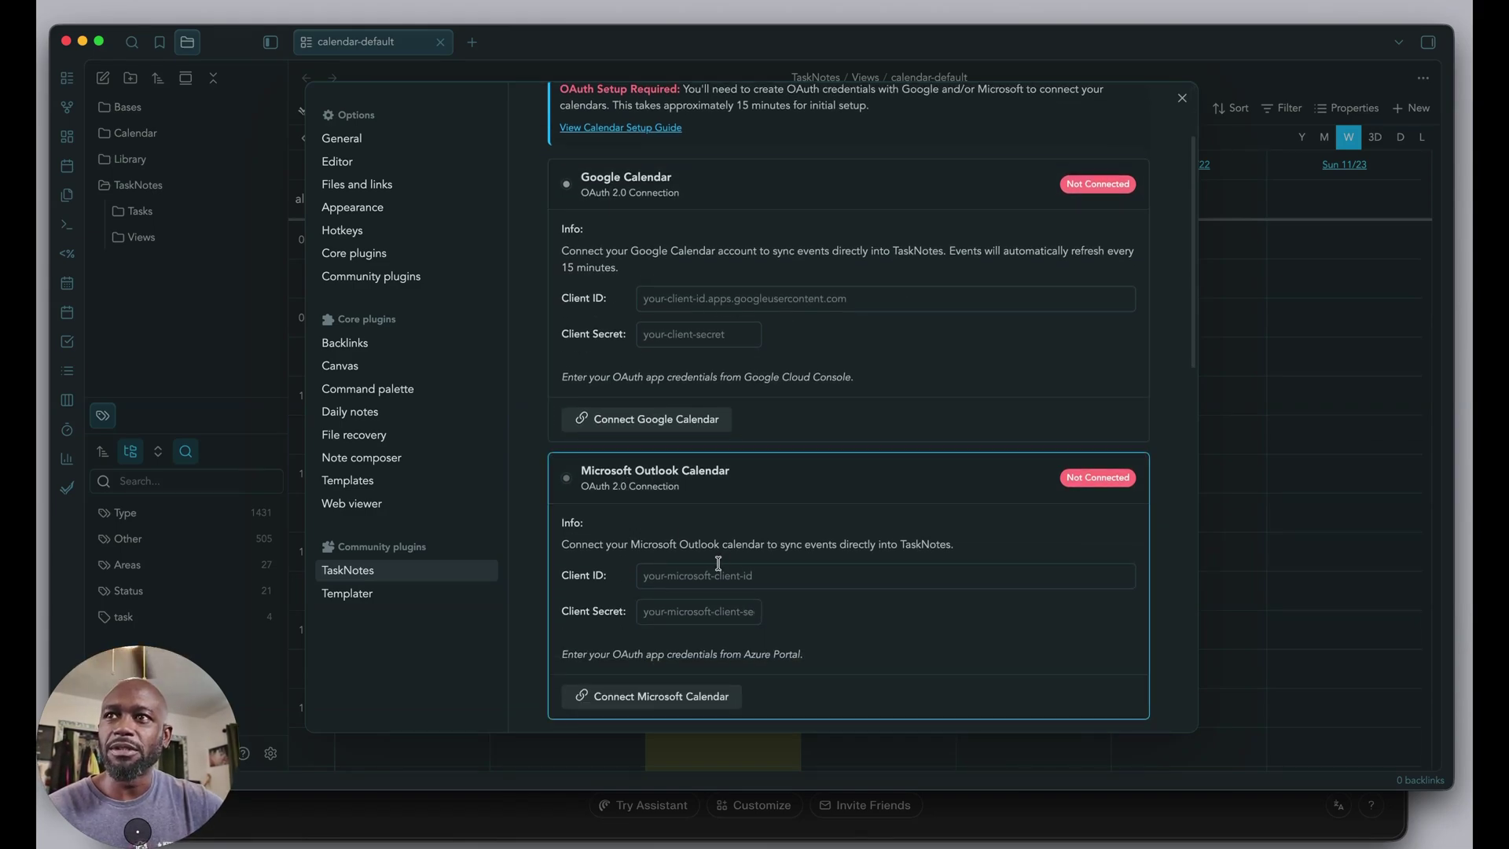
scroll(672, 560, up, 2)
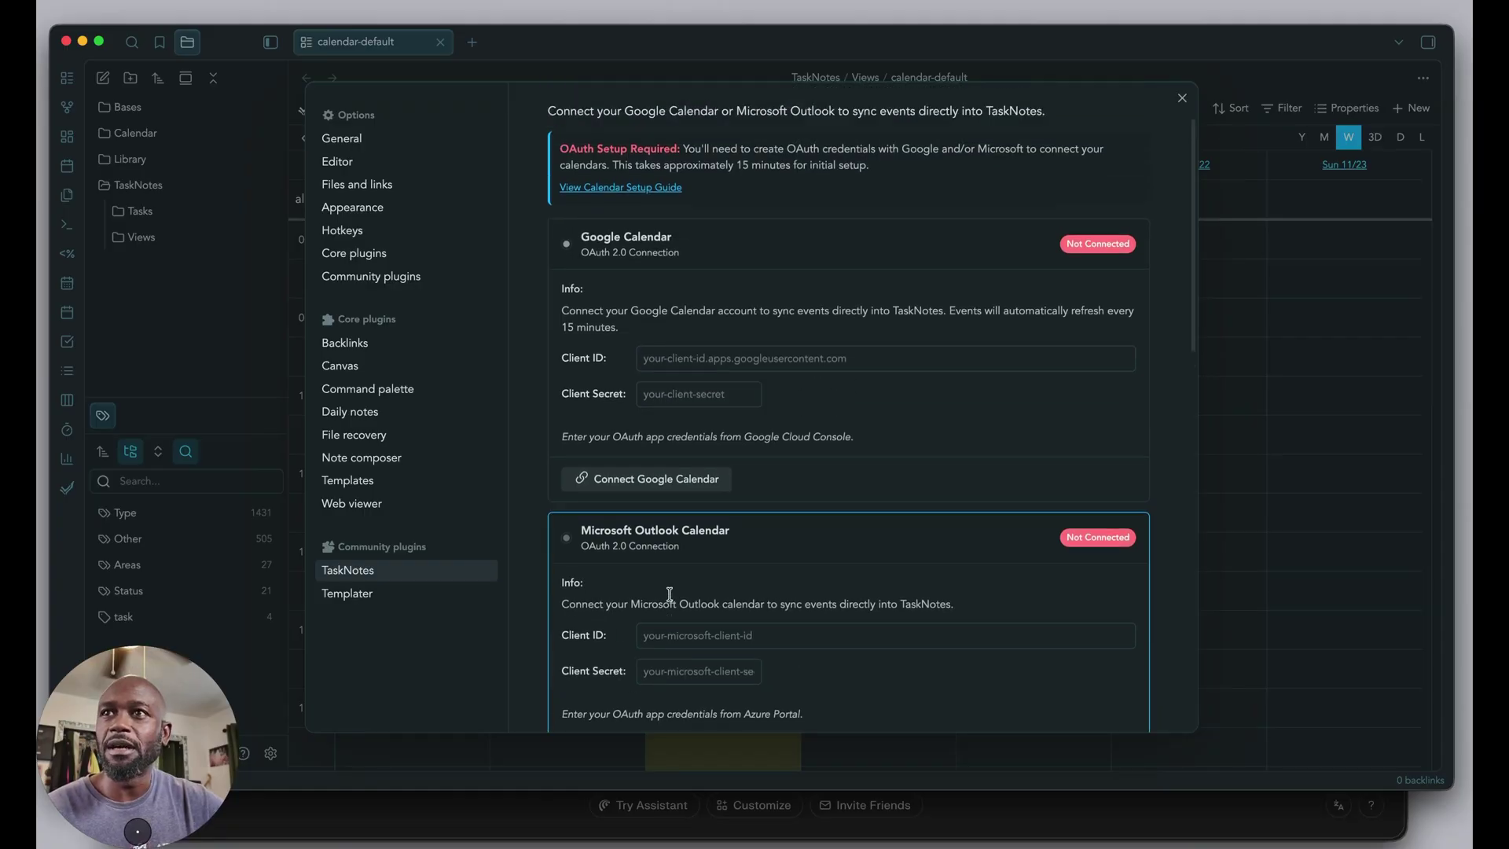
Check the Google Calendar Client ID field, then open the Calendar Setup Guide in the browser.
click(684, 442)
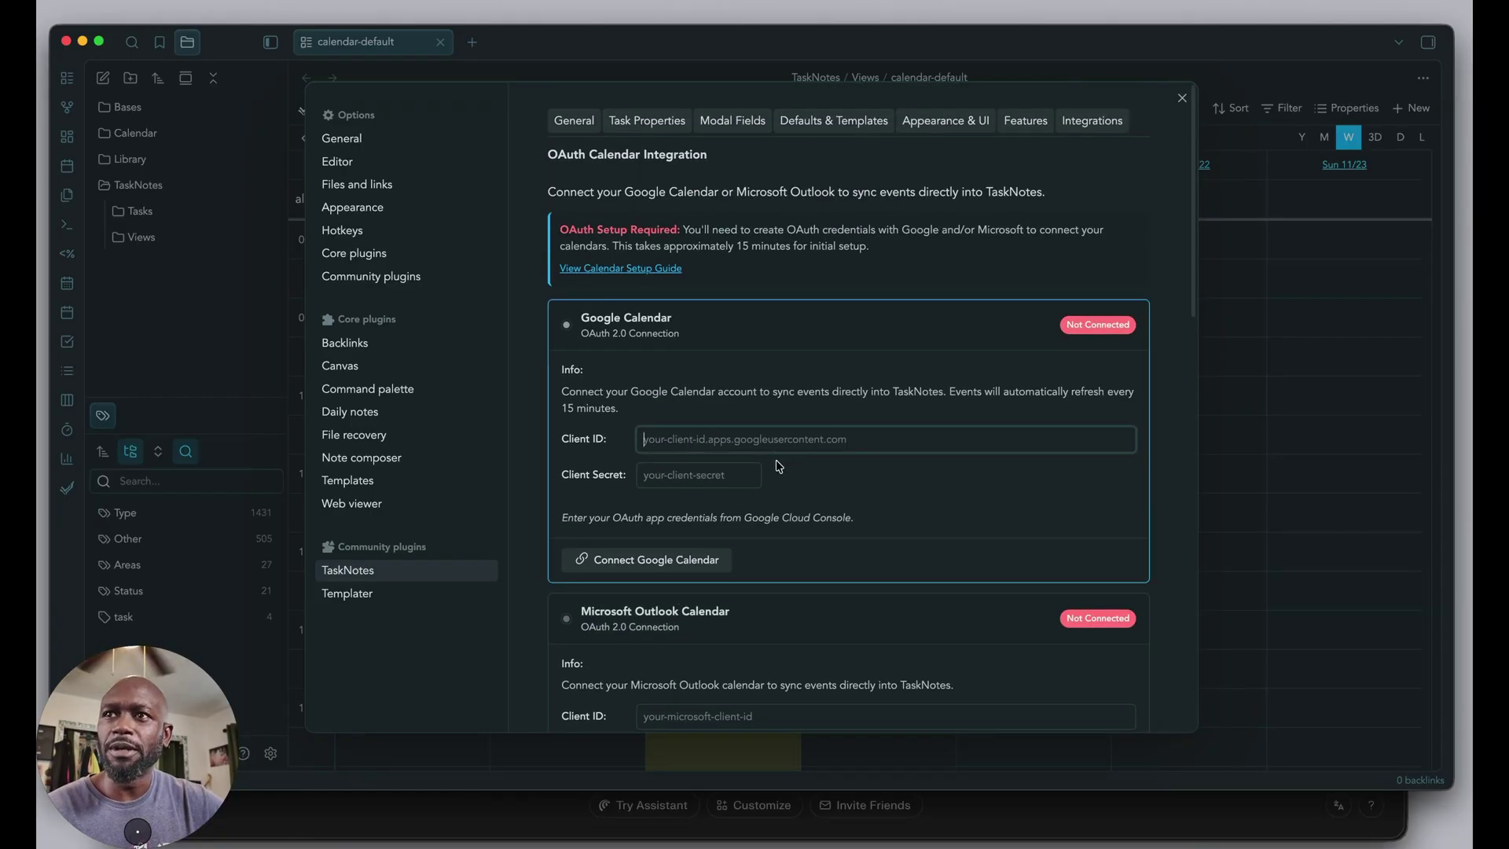
click(602, 481)
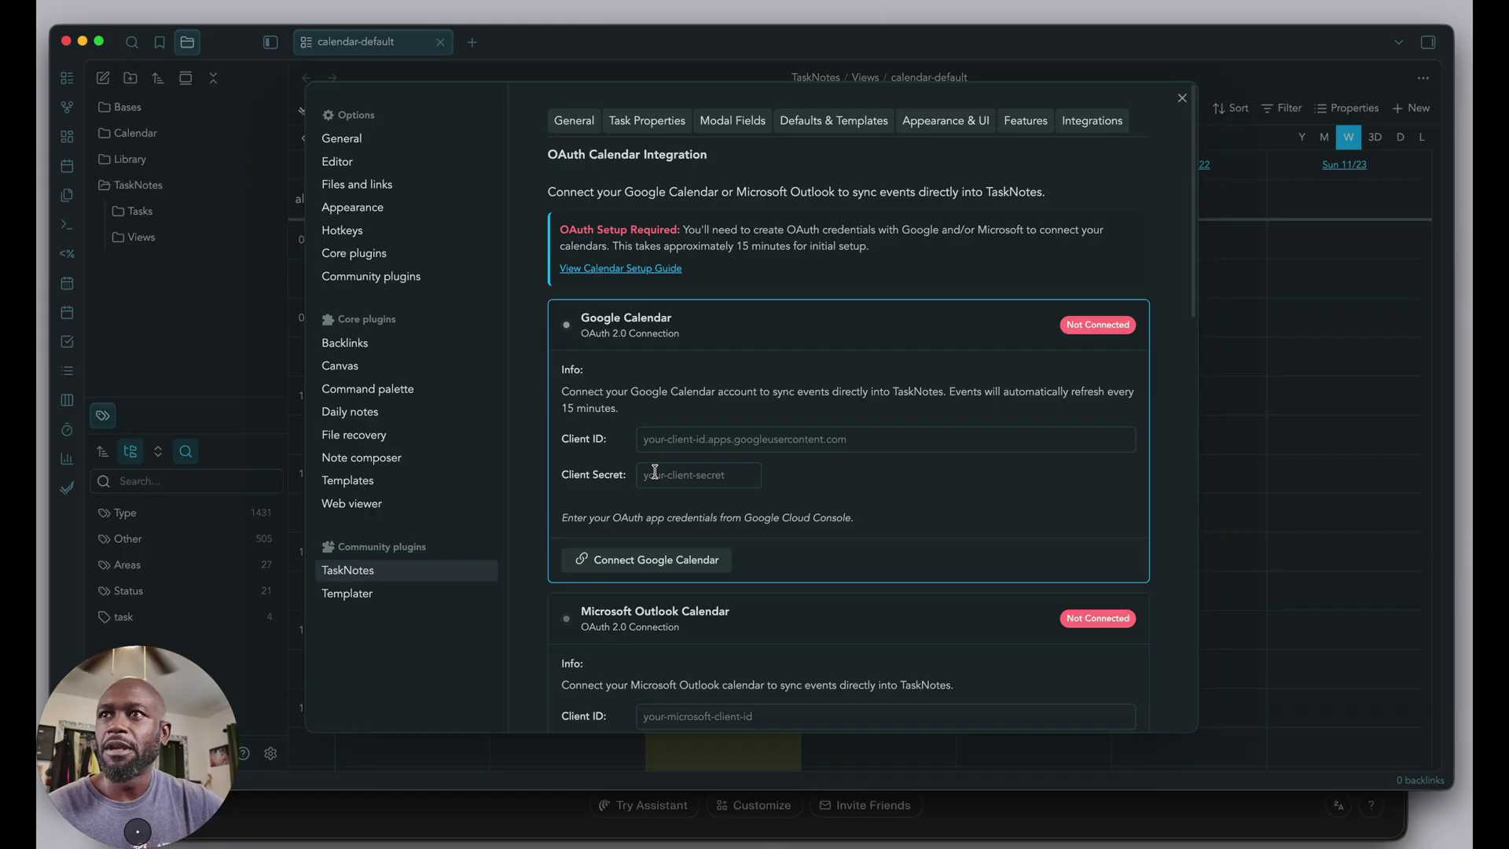
click(661, 270)
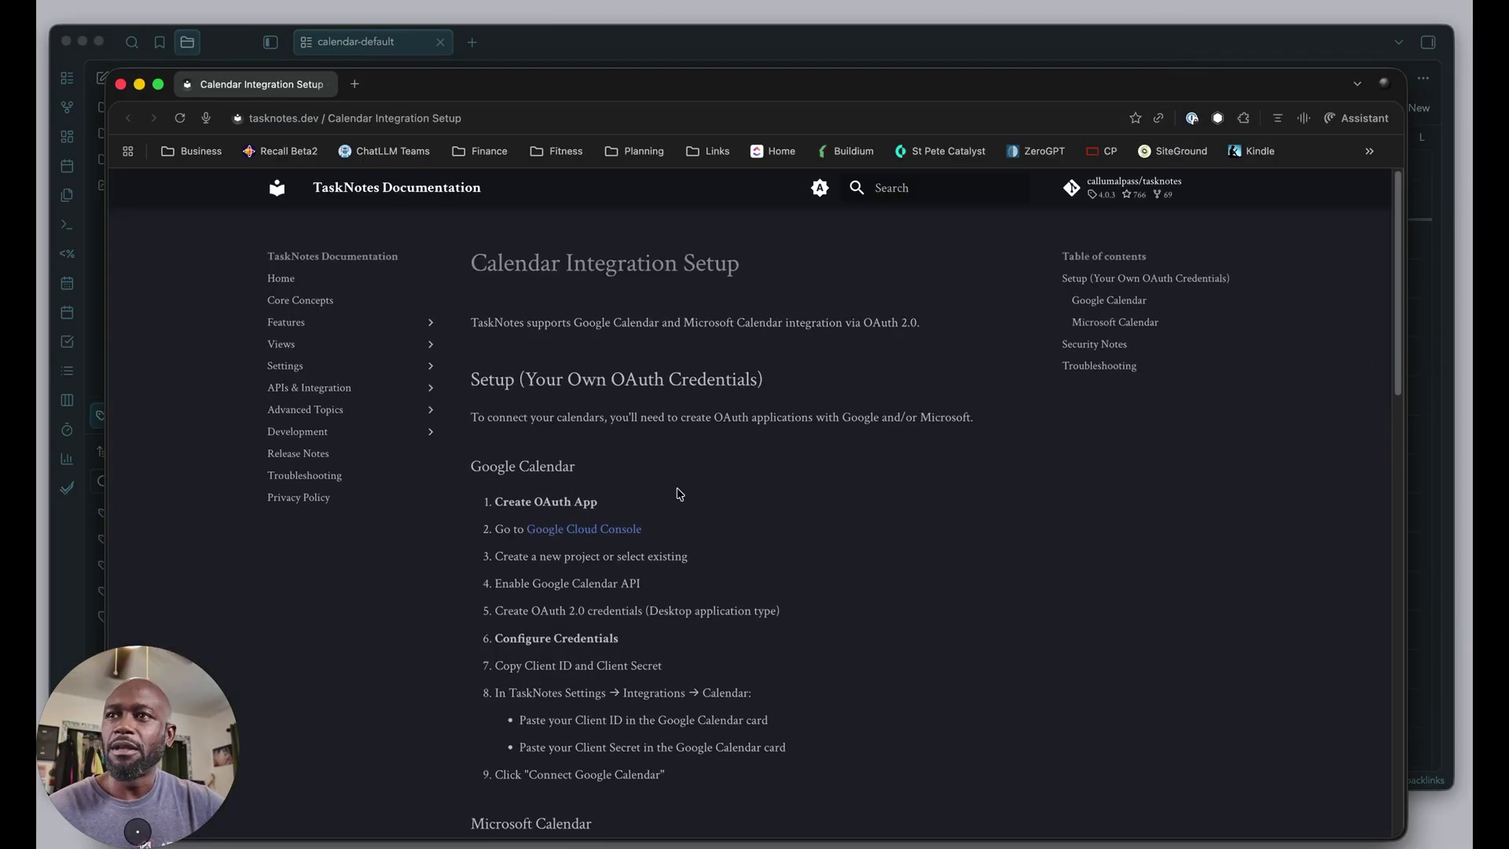
Scroll to the guide's Create OAuth App step and follow its Google Cloud Console link.
scroll(680, 495, down, 3)
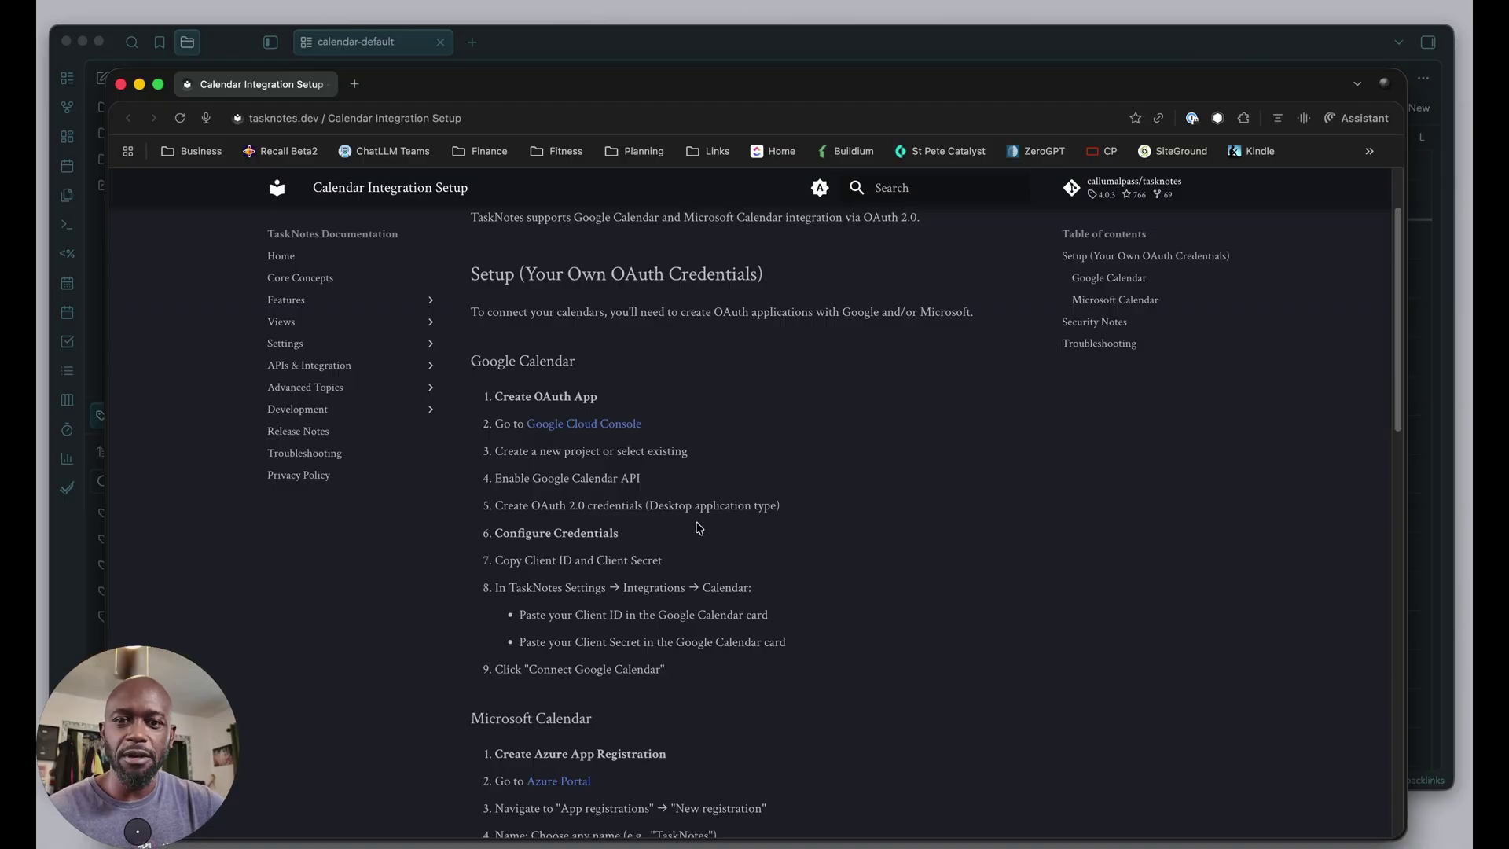
scroll(572, 580, down, 1)
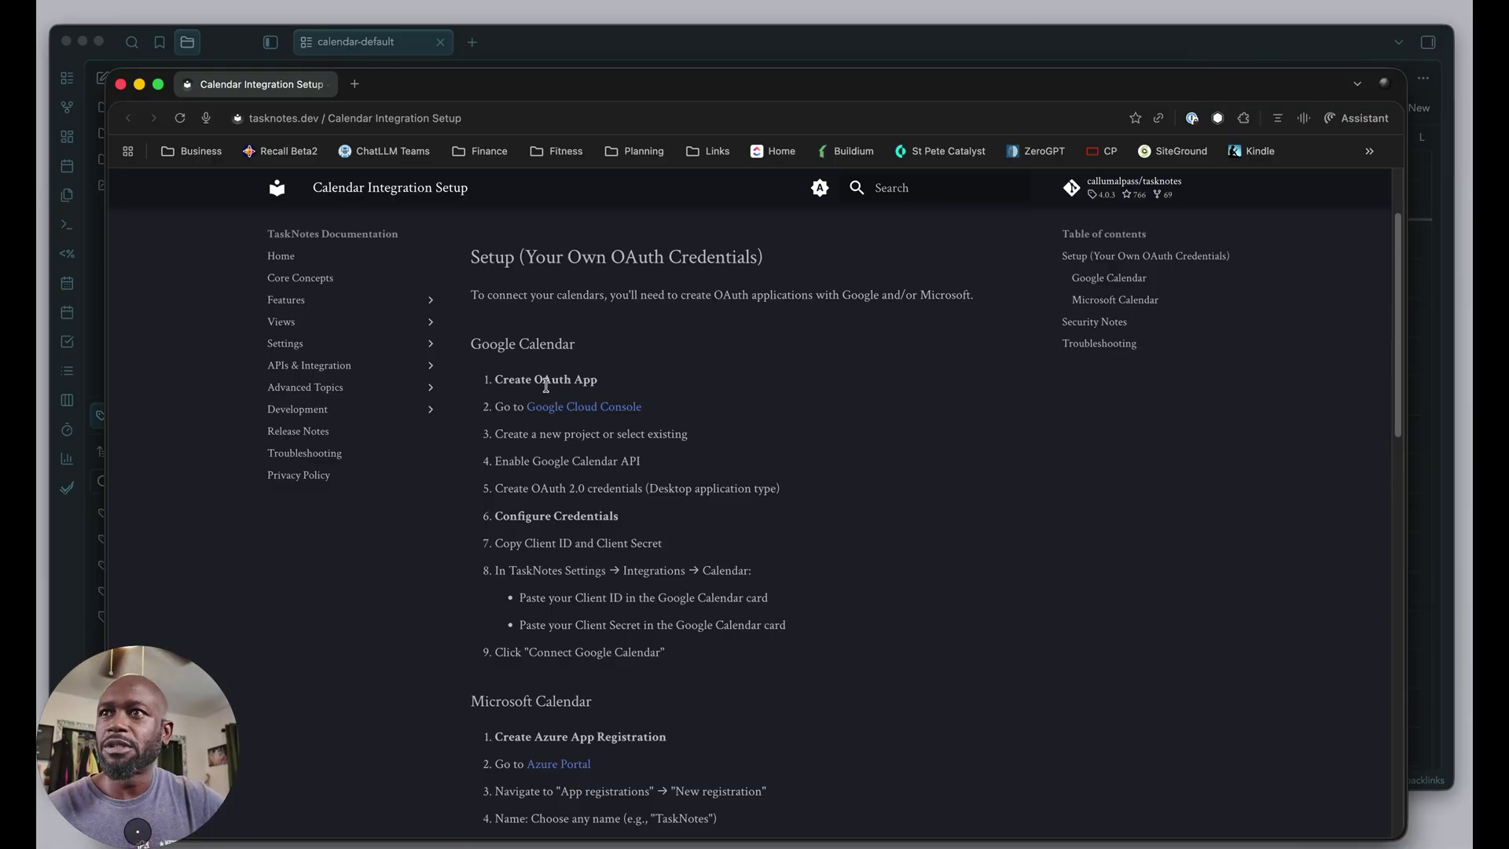
drag(541, 382, 637, 384)
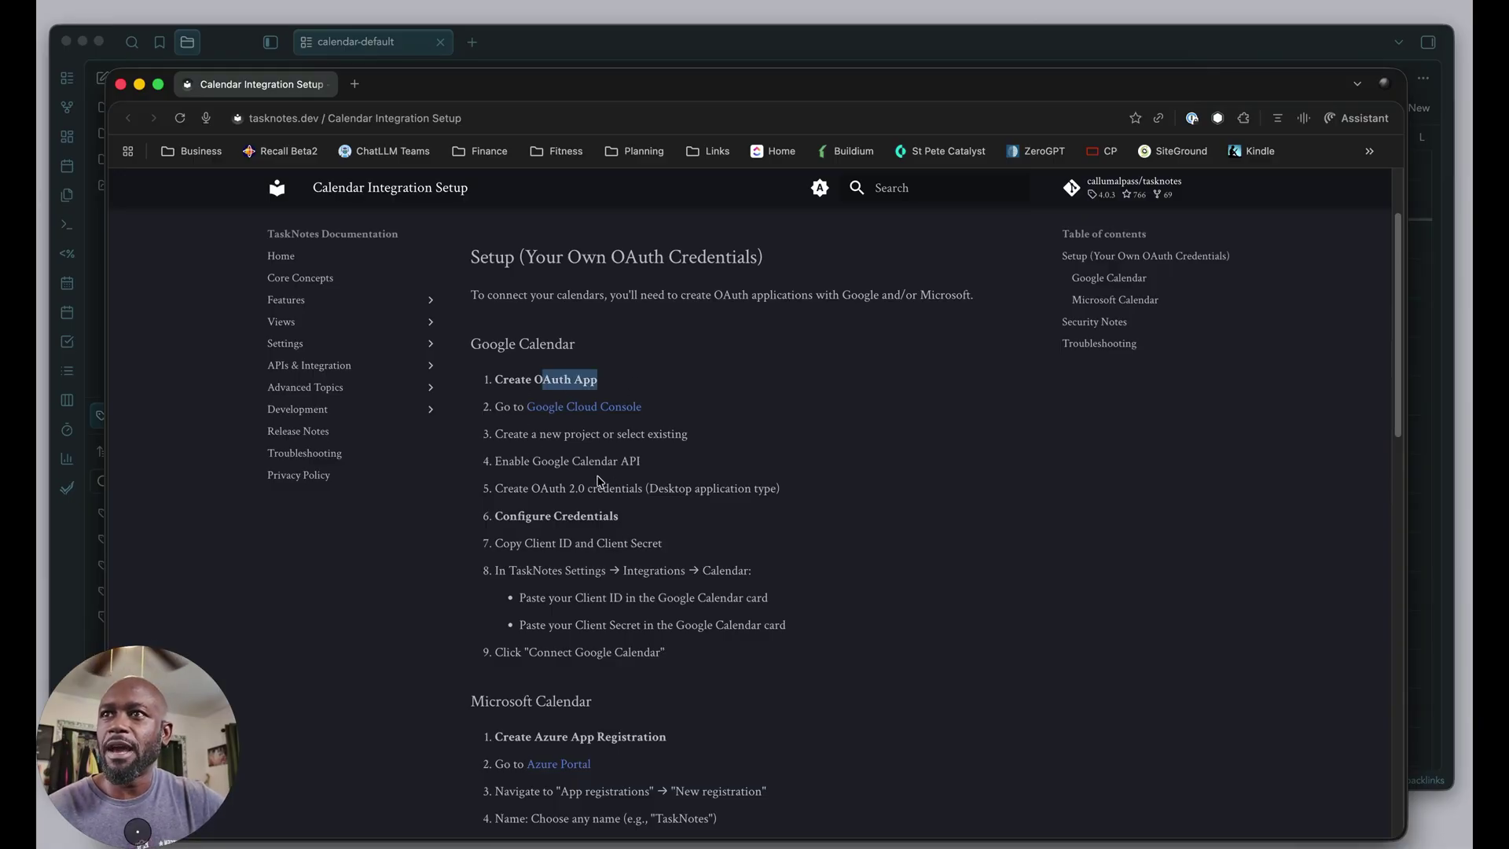
click(576, 408)
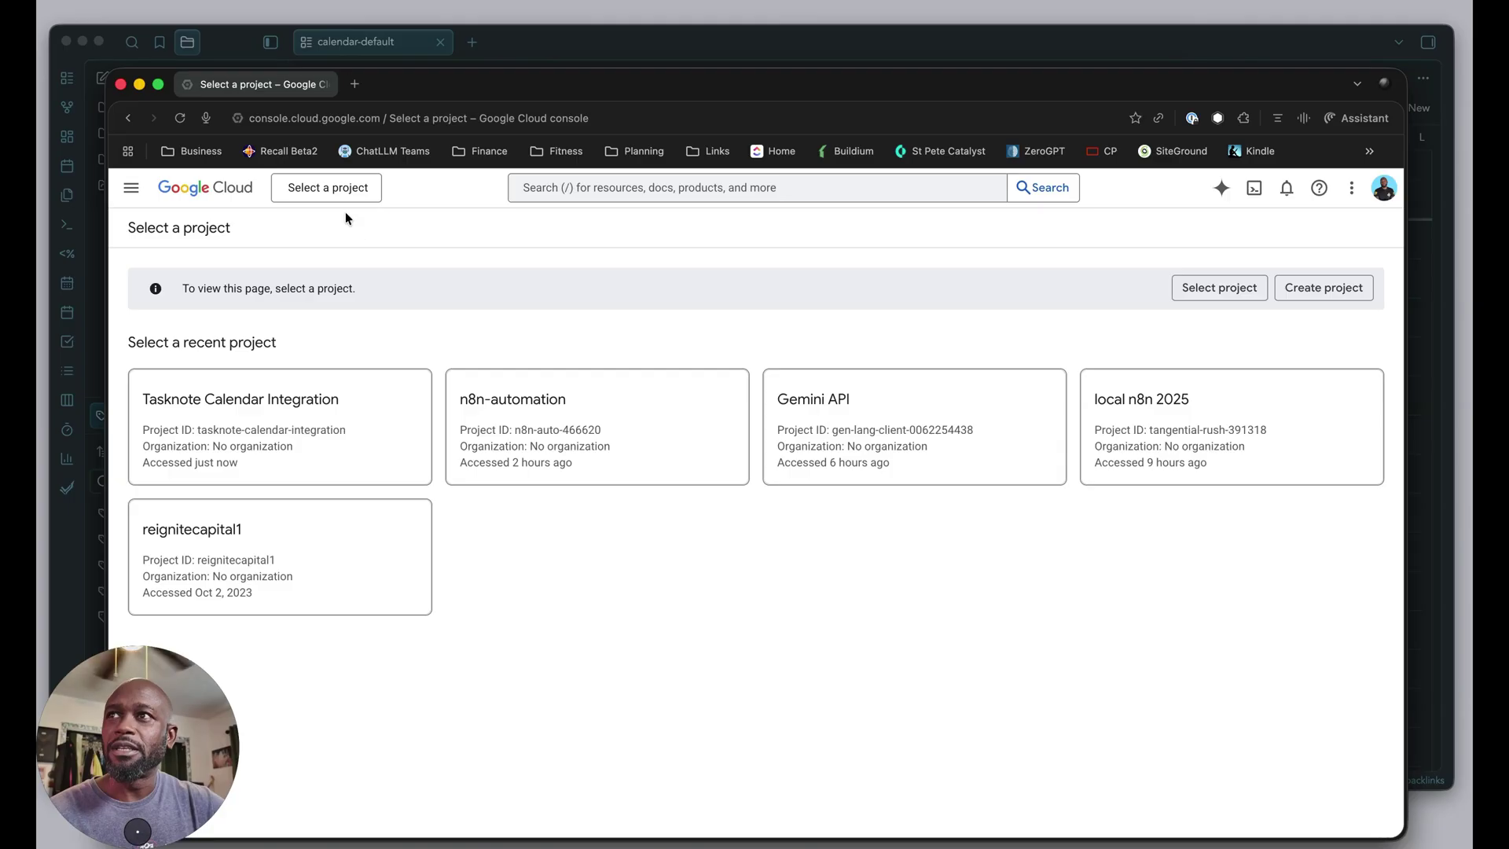
Create a new Google Cloud project named 'Tasknotes Lab', then dismiss notifications and go back.
click(334, 192)
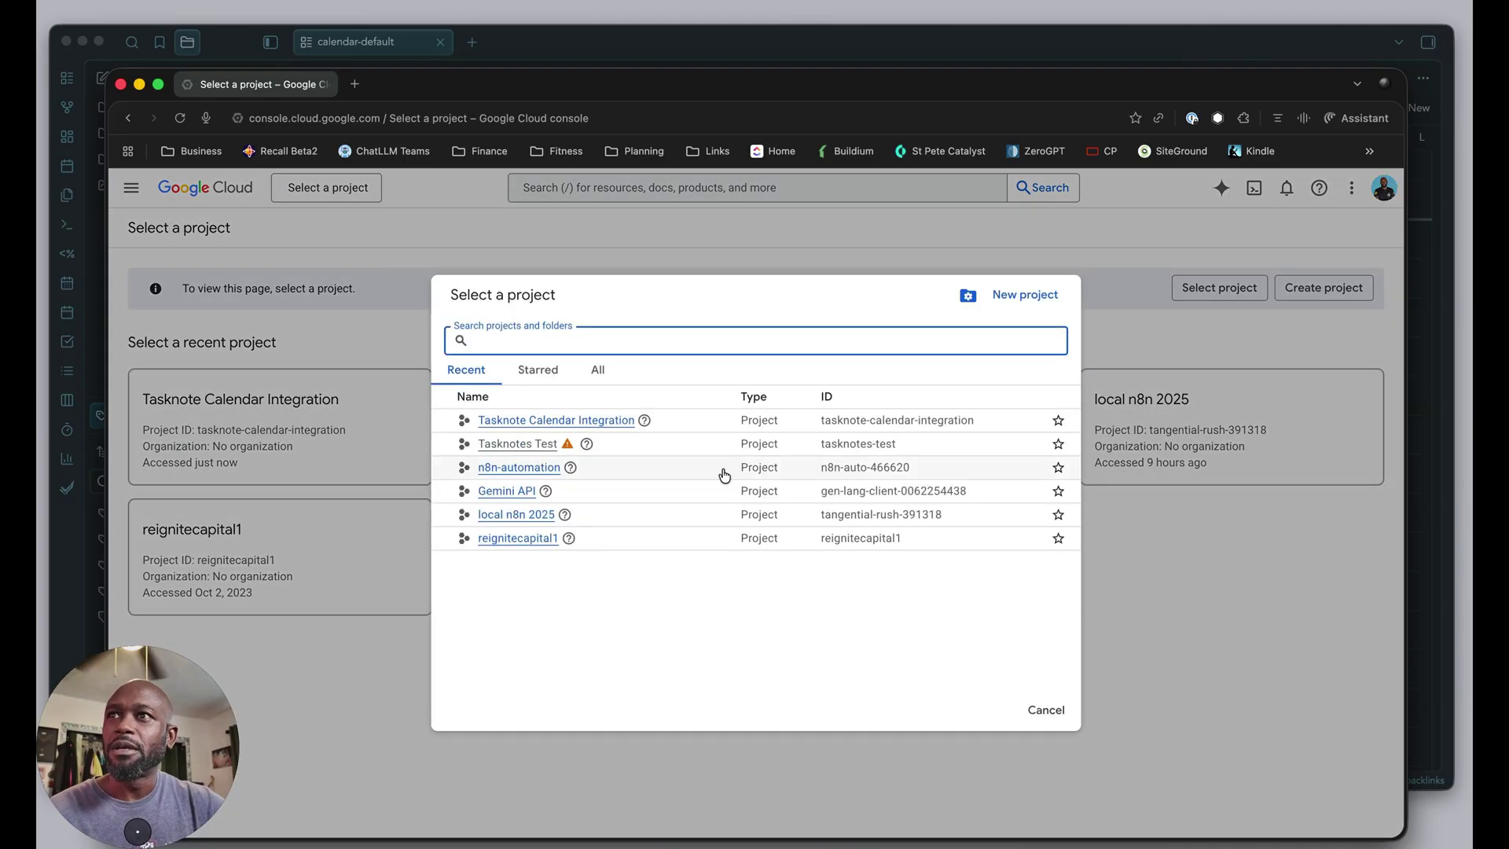
click(599, 371)
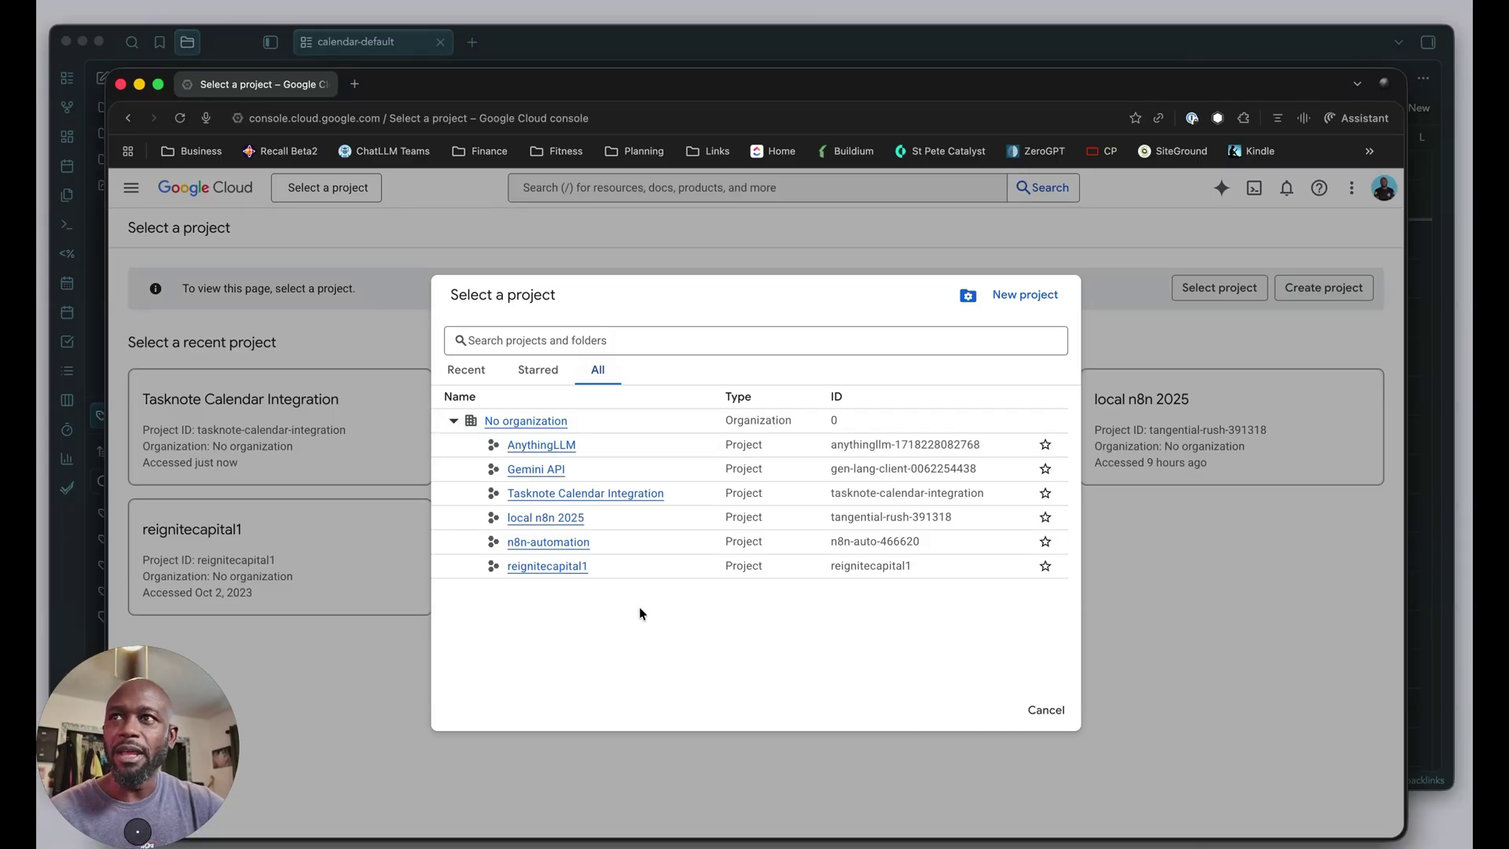
click(1025, 299)
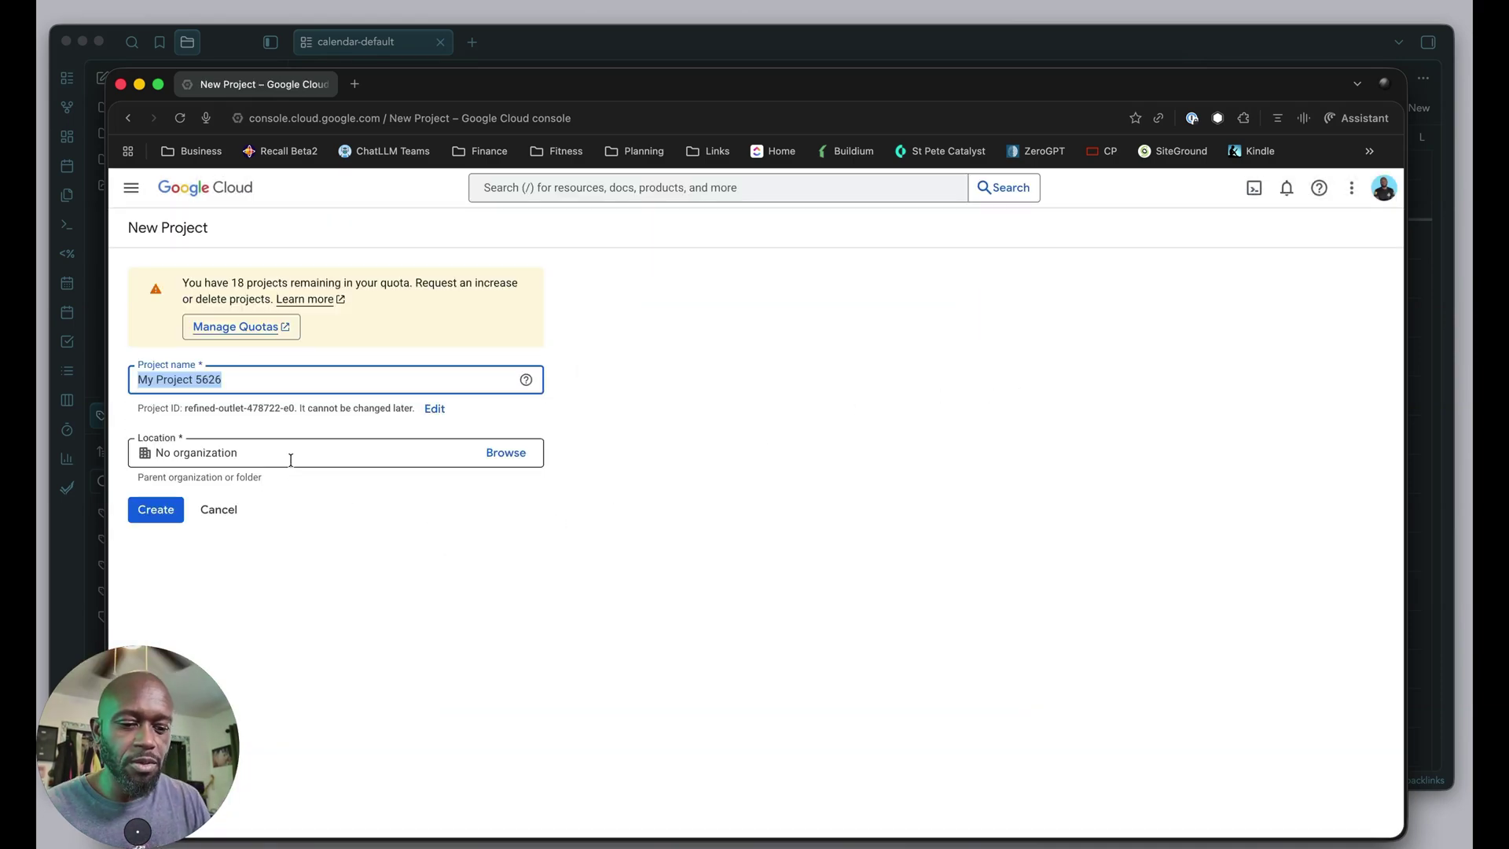
text(Tas)
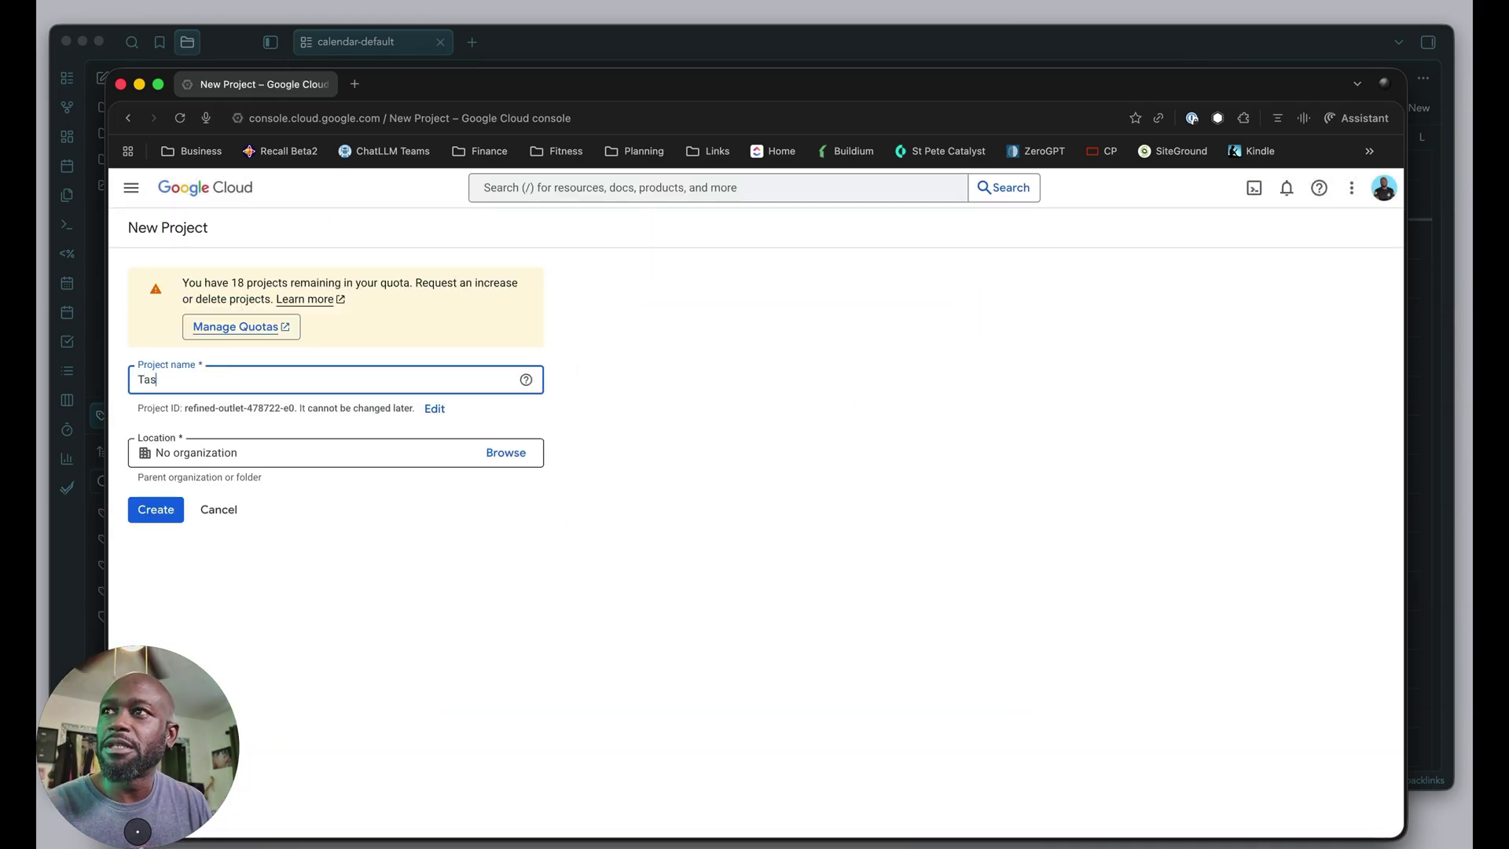
text(knotes)
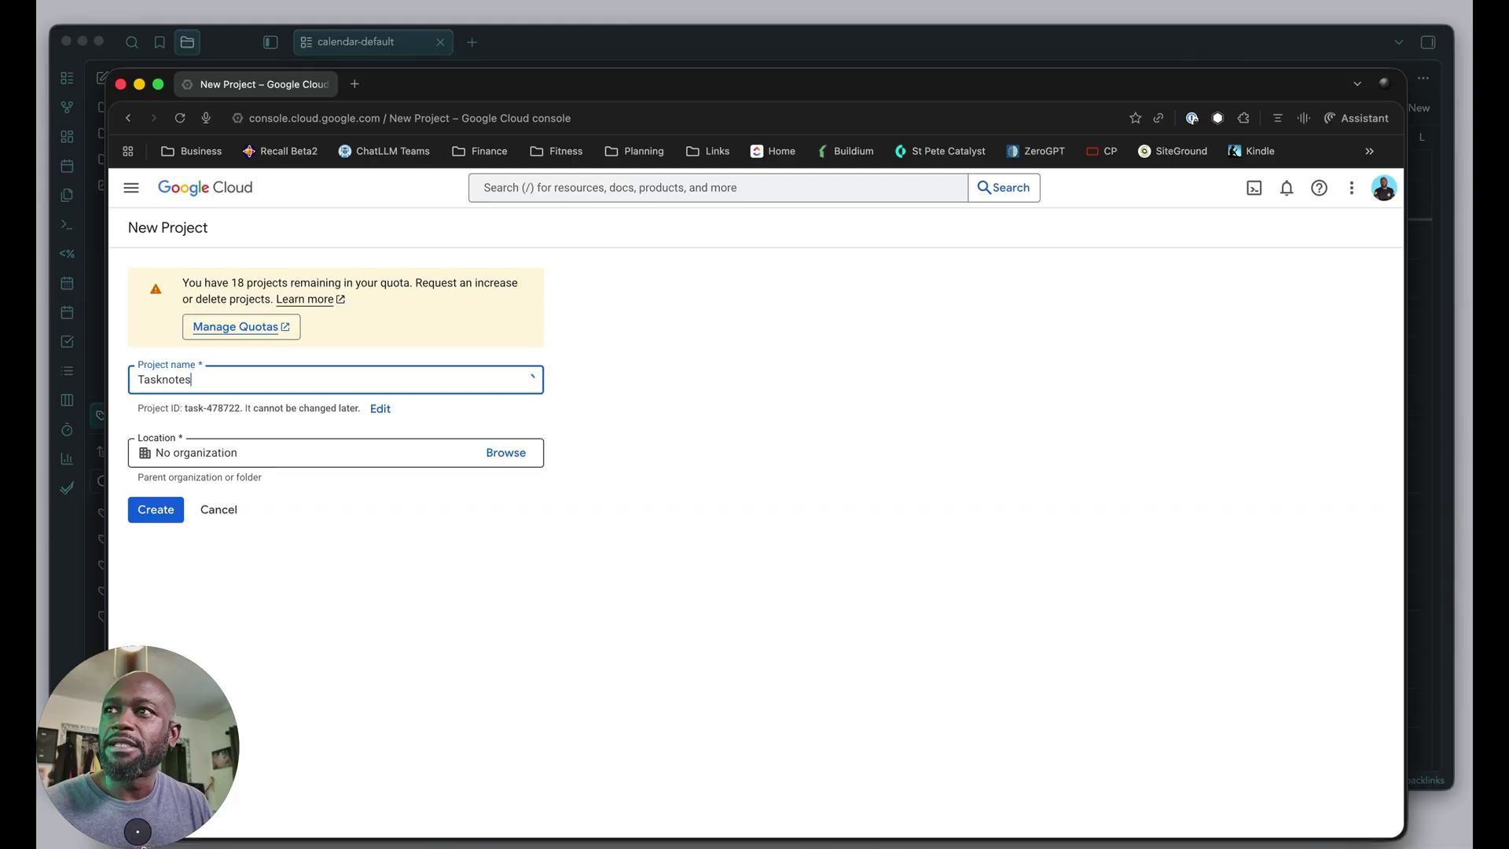
text( Lab)
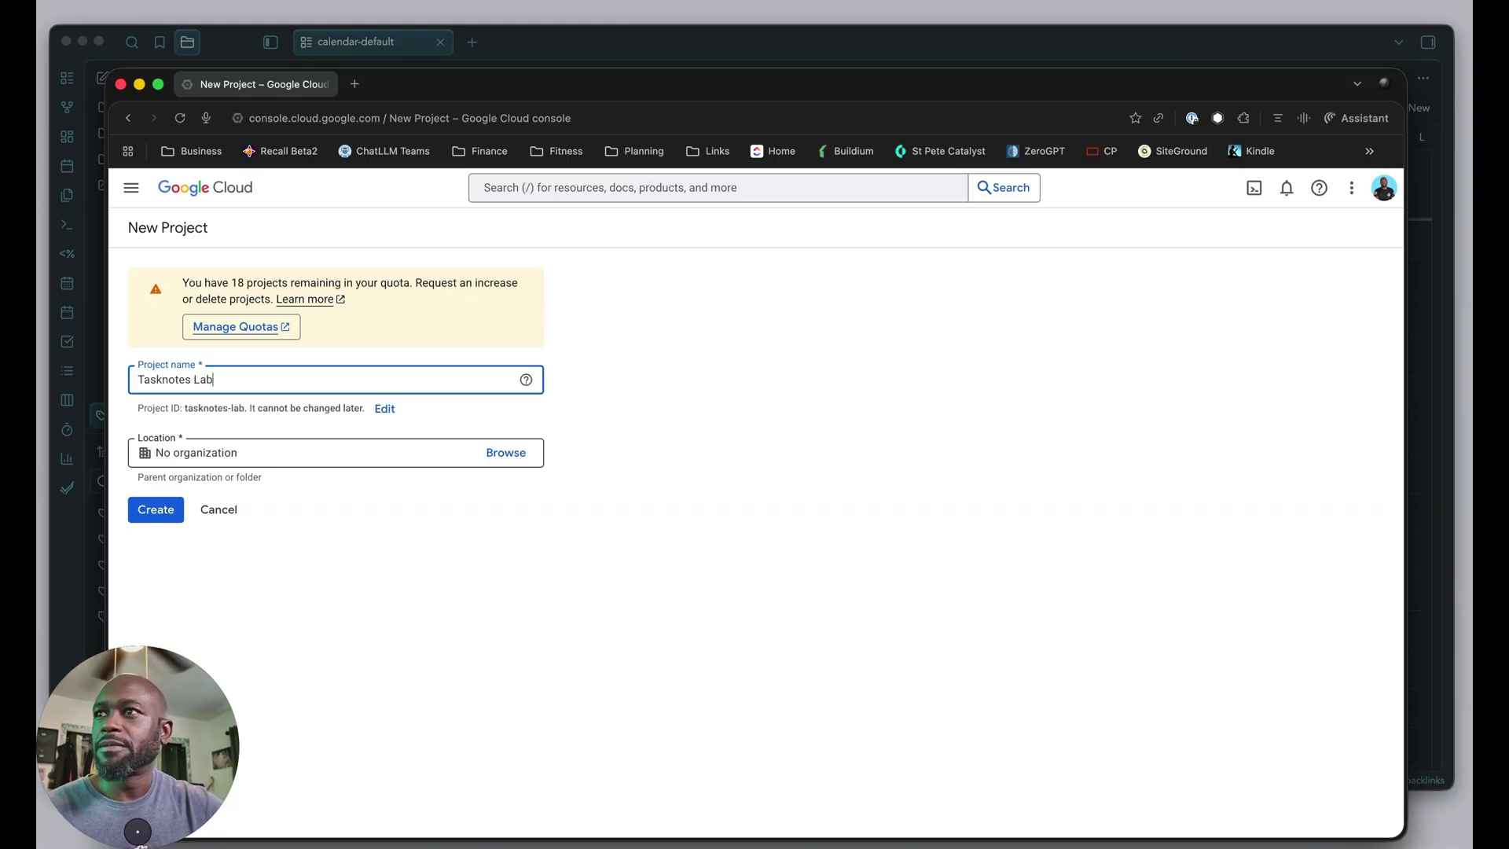
click(161, 515)
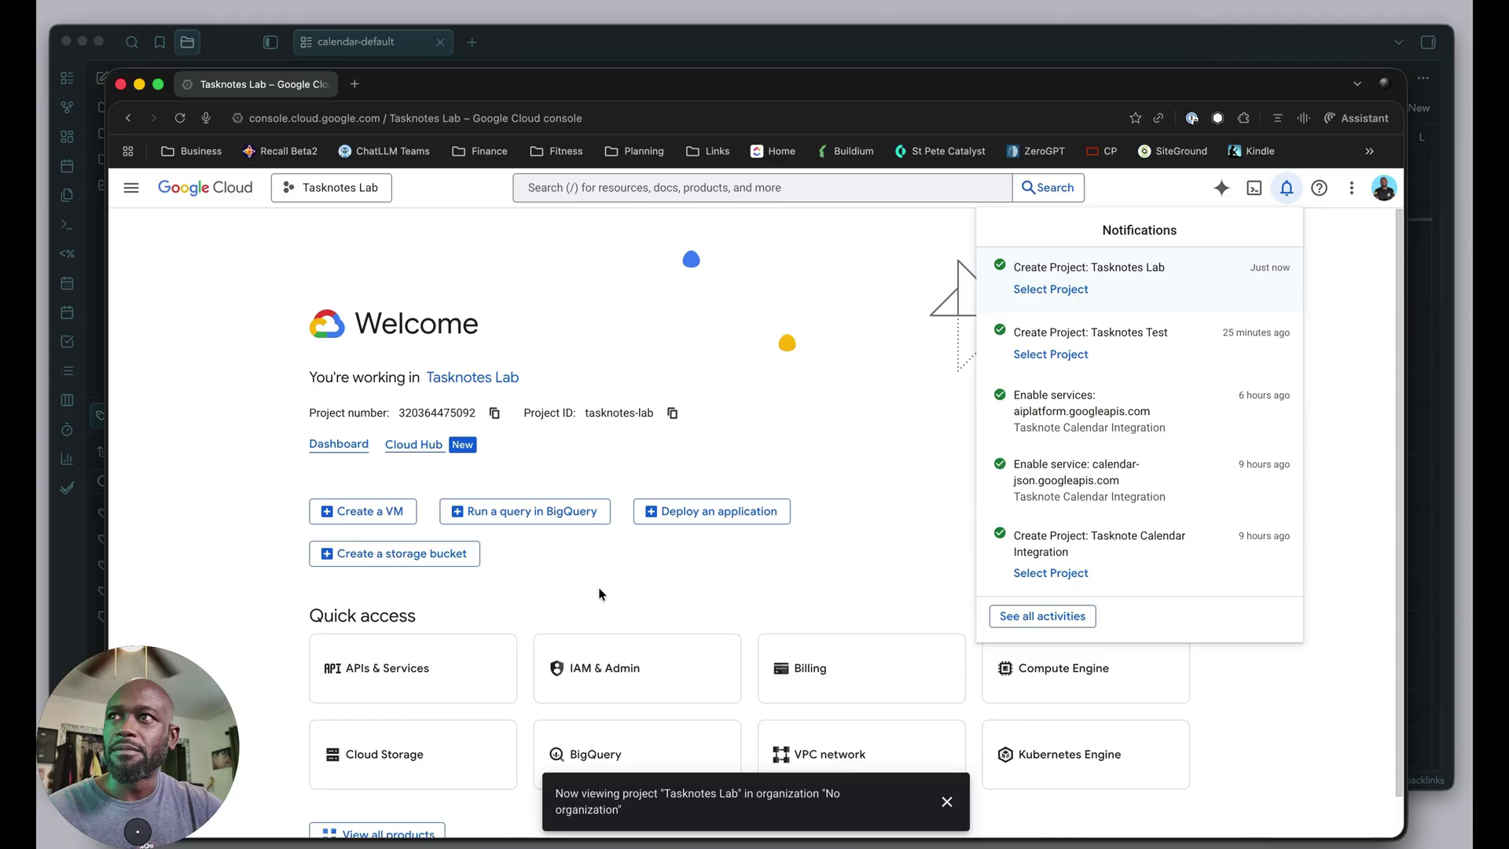
click(863, 387)
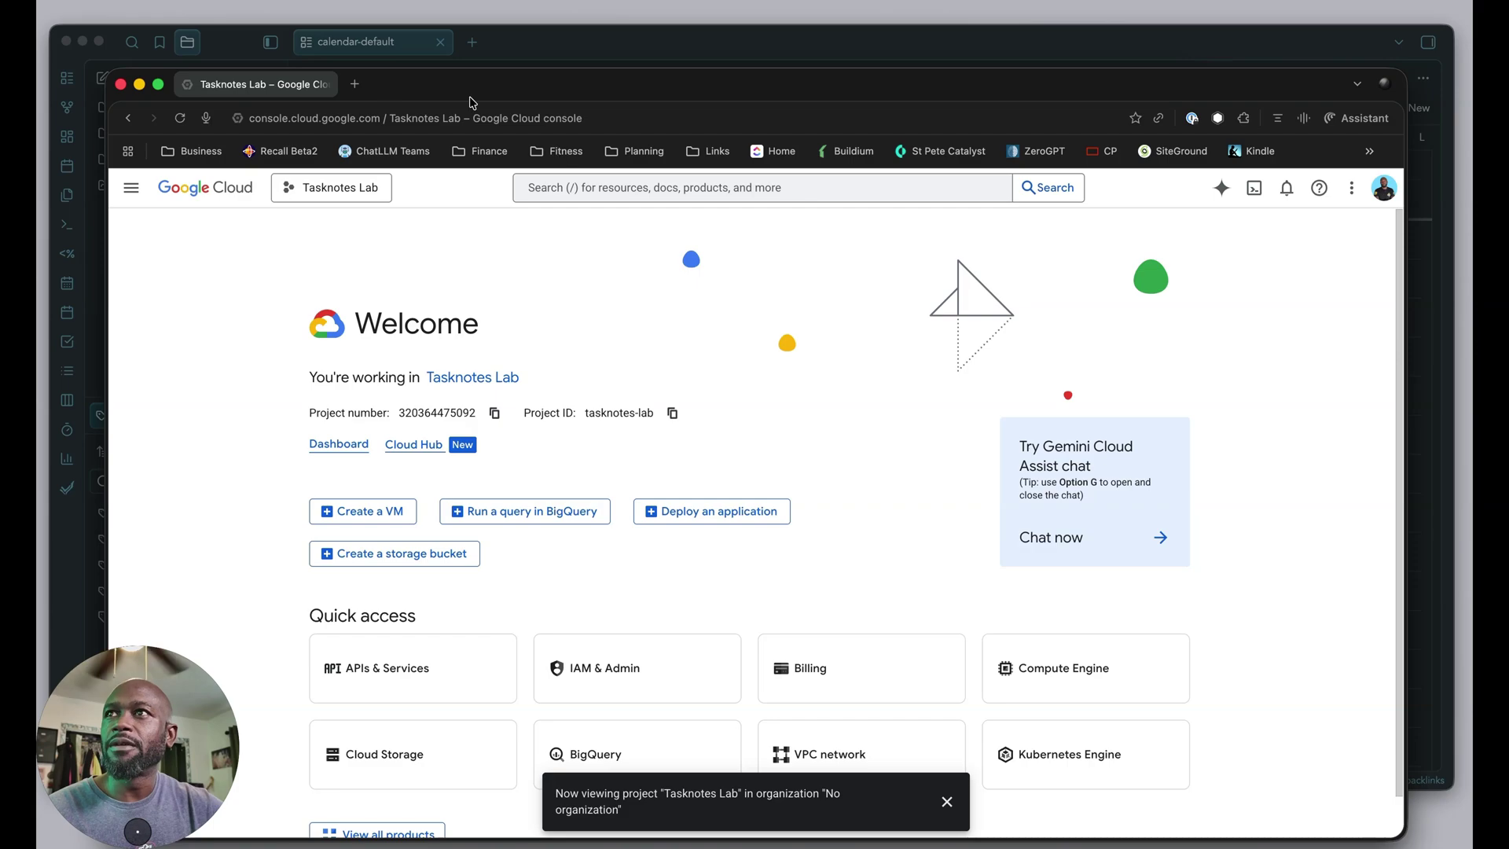
click(128, 118)
Reopen the setup guide from Obsidian, review the Enable Google Calendar API step, and return to the console.
click(789, 69)
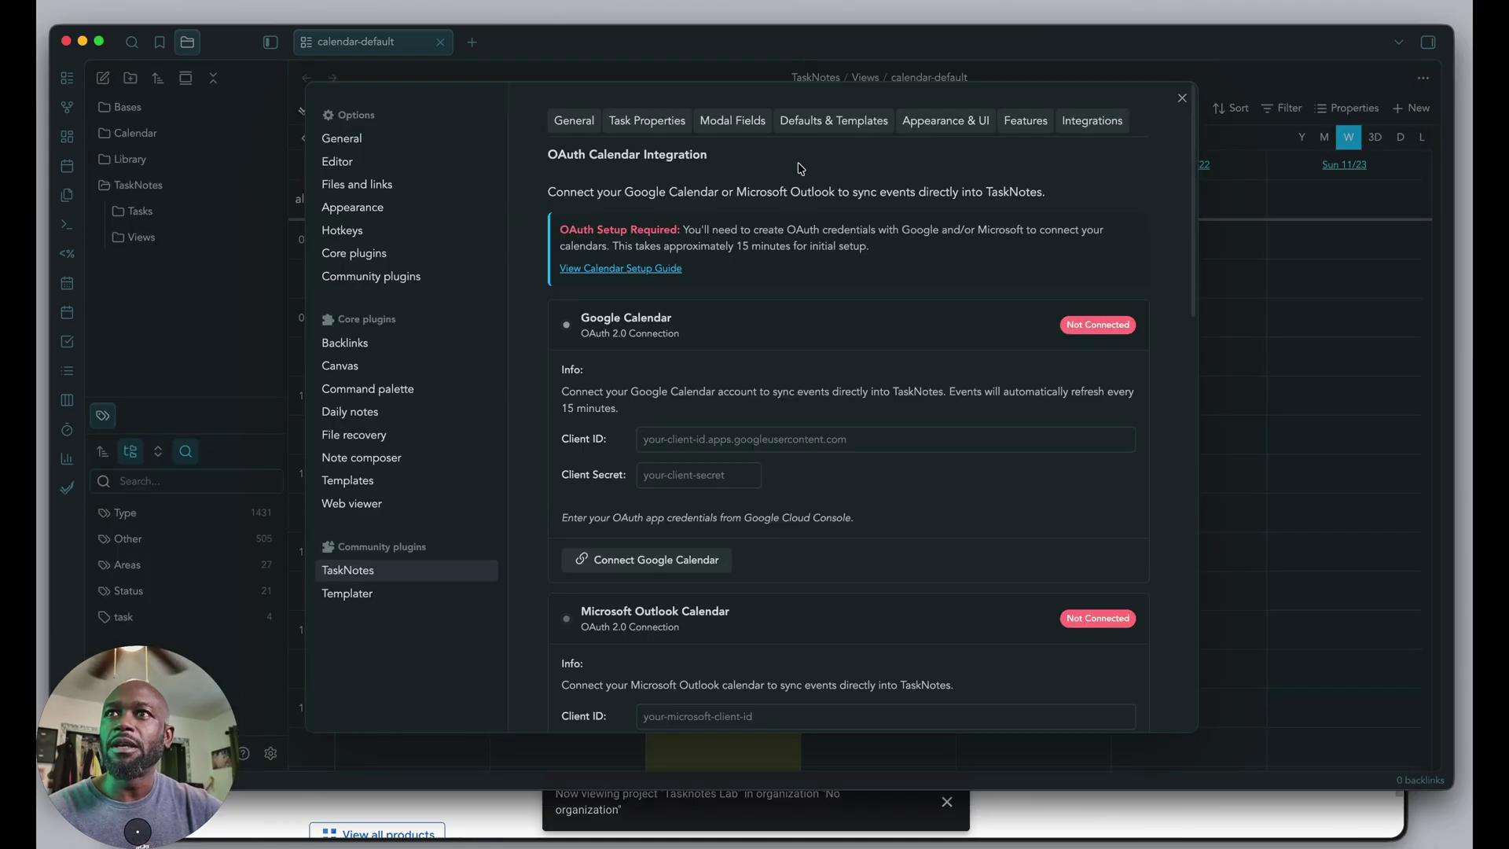
click(633, 276)
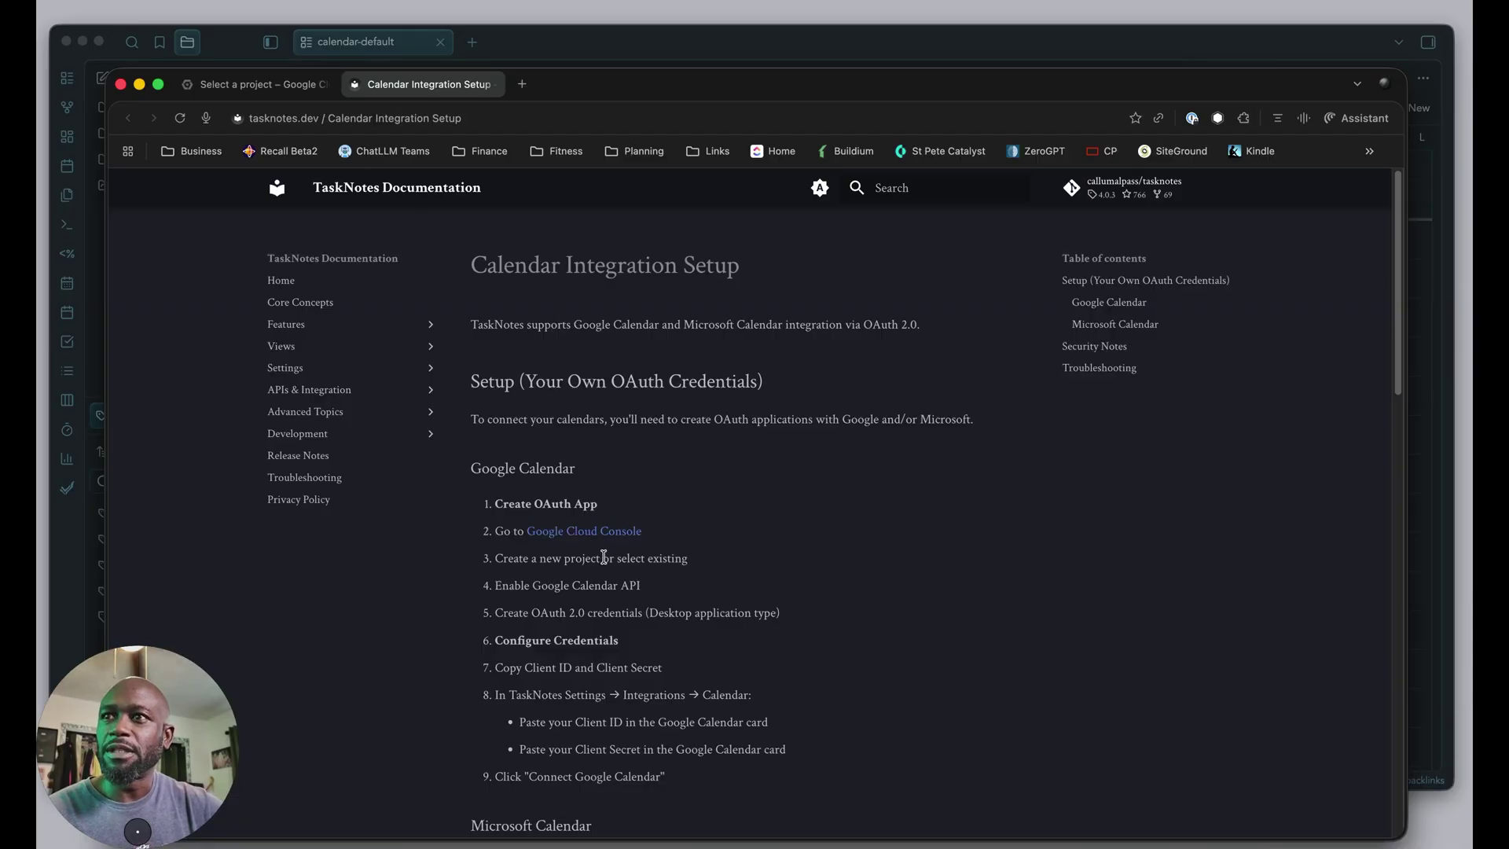
scroll(600, 566, down, 2)
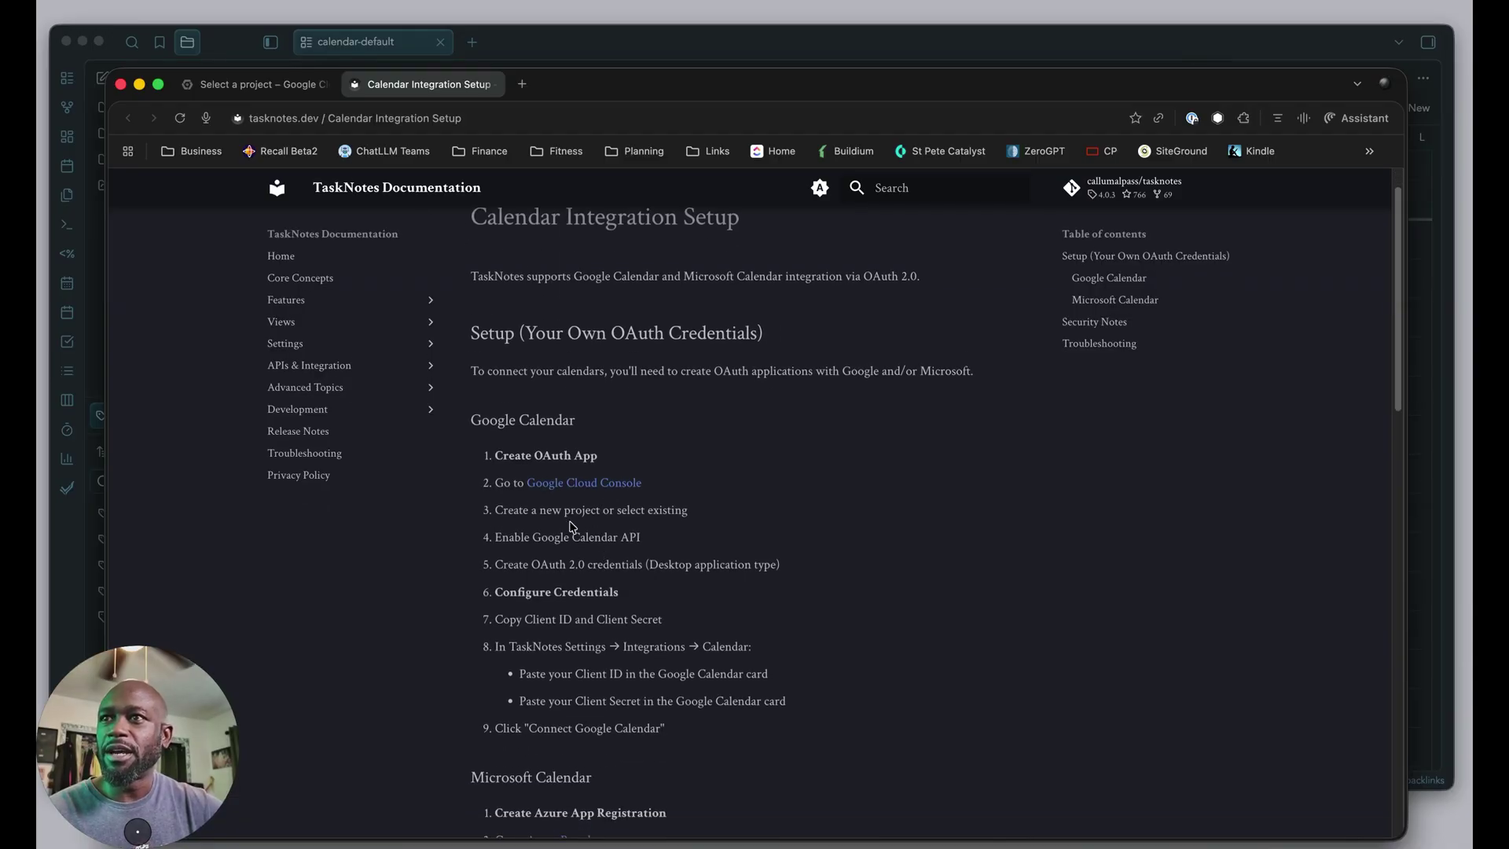
scroll(574, 530, down, 1)
drag(498, 516, 661, 523)
key(super+c)
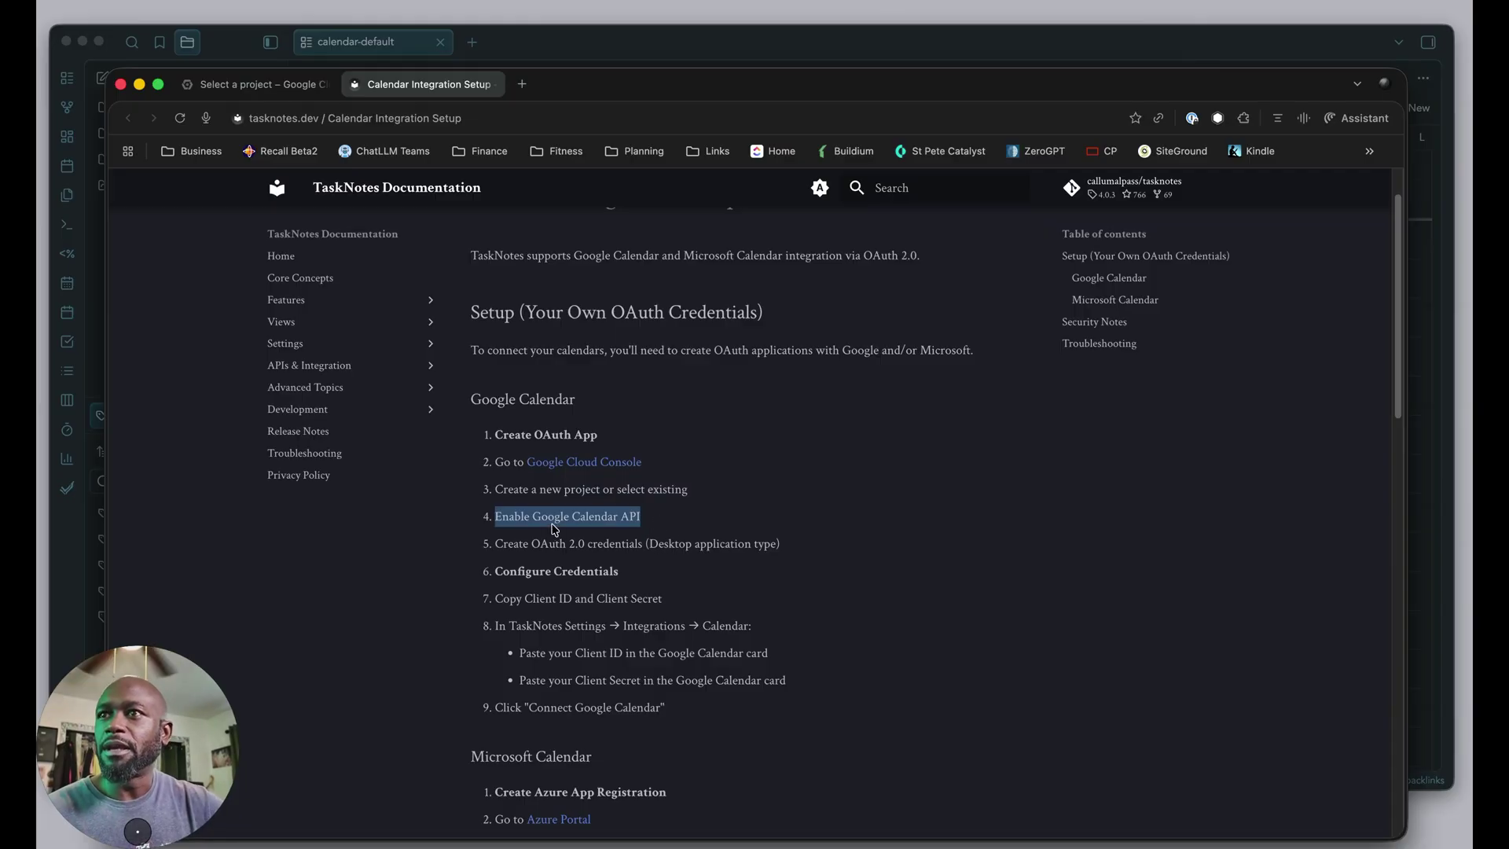
click(647, 572)
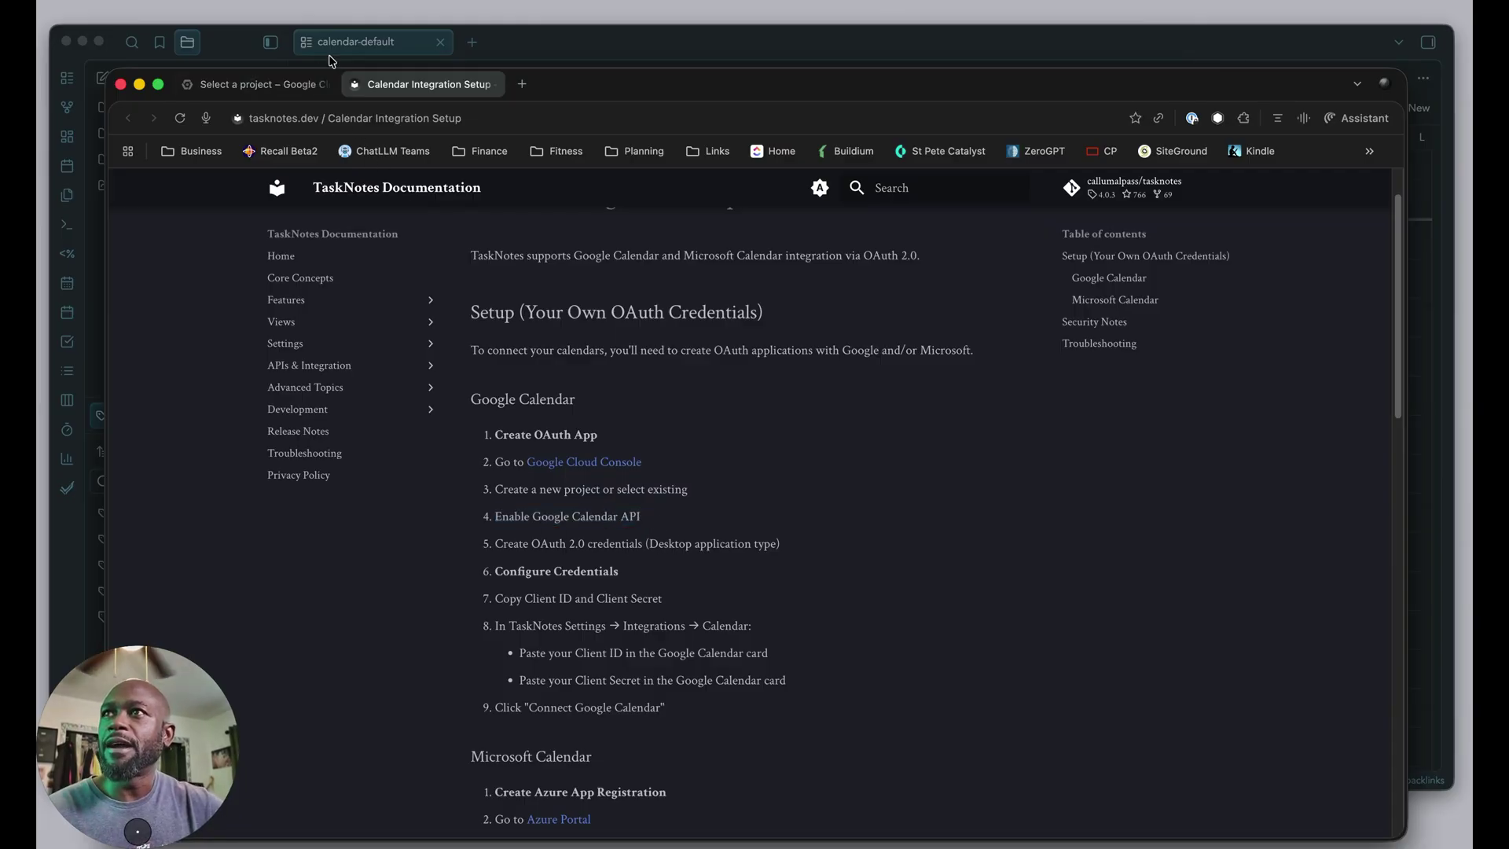
click(302, 85)
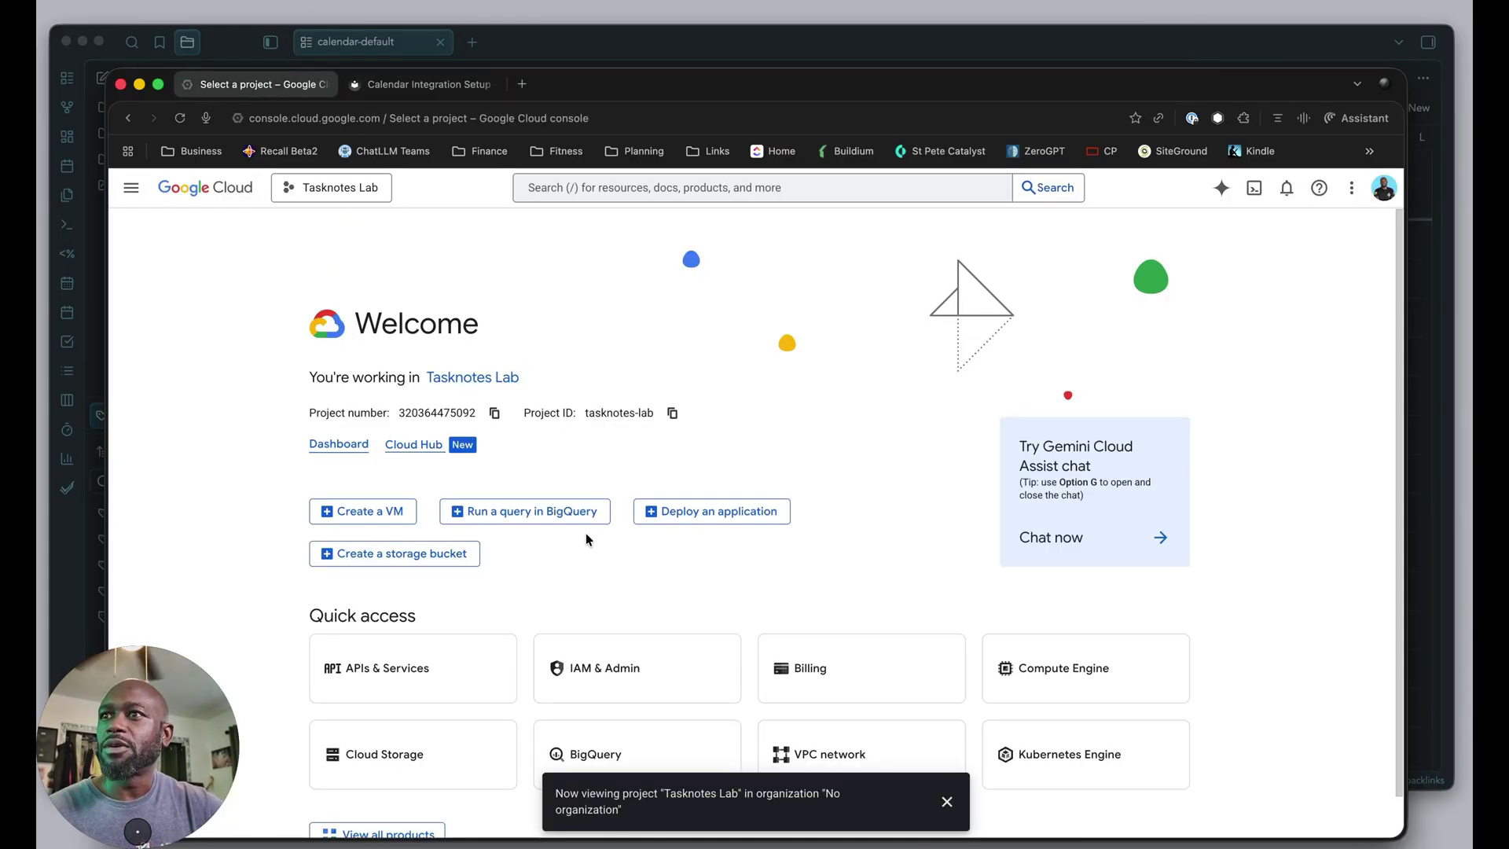
Search the API library for 'google calendar api' and enable the Google Calendar API.
scroll(587, 540, down, 1)
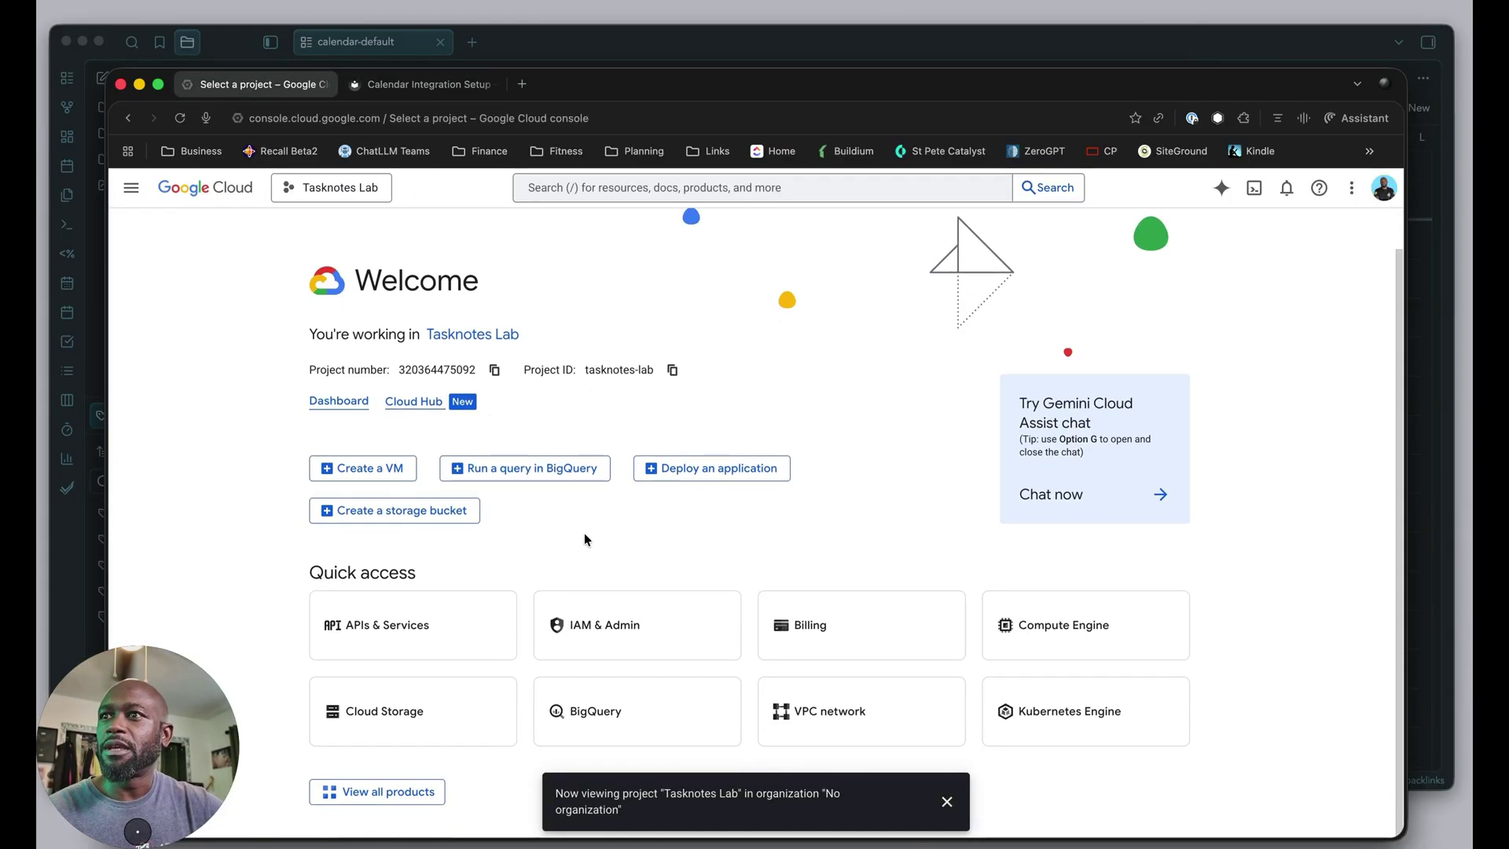
click(386, 629)
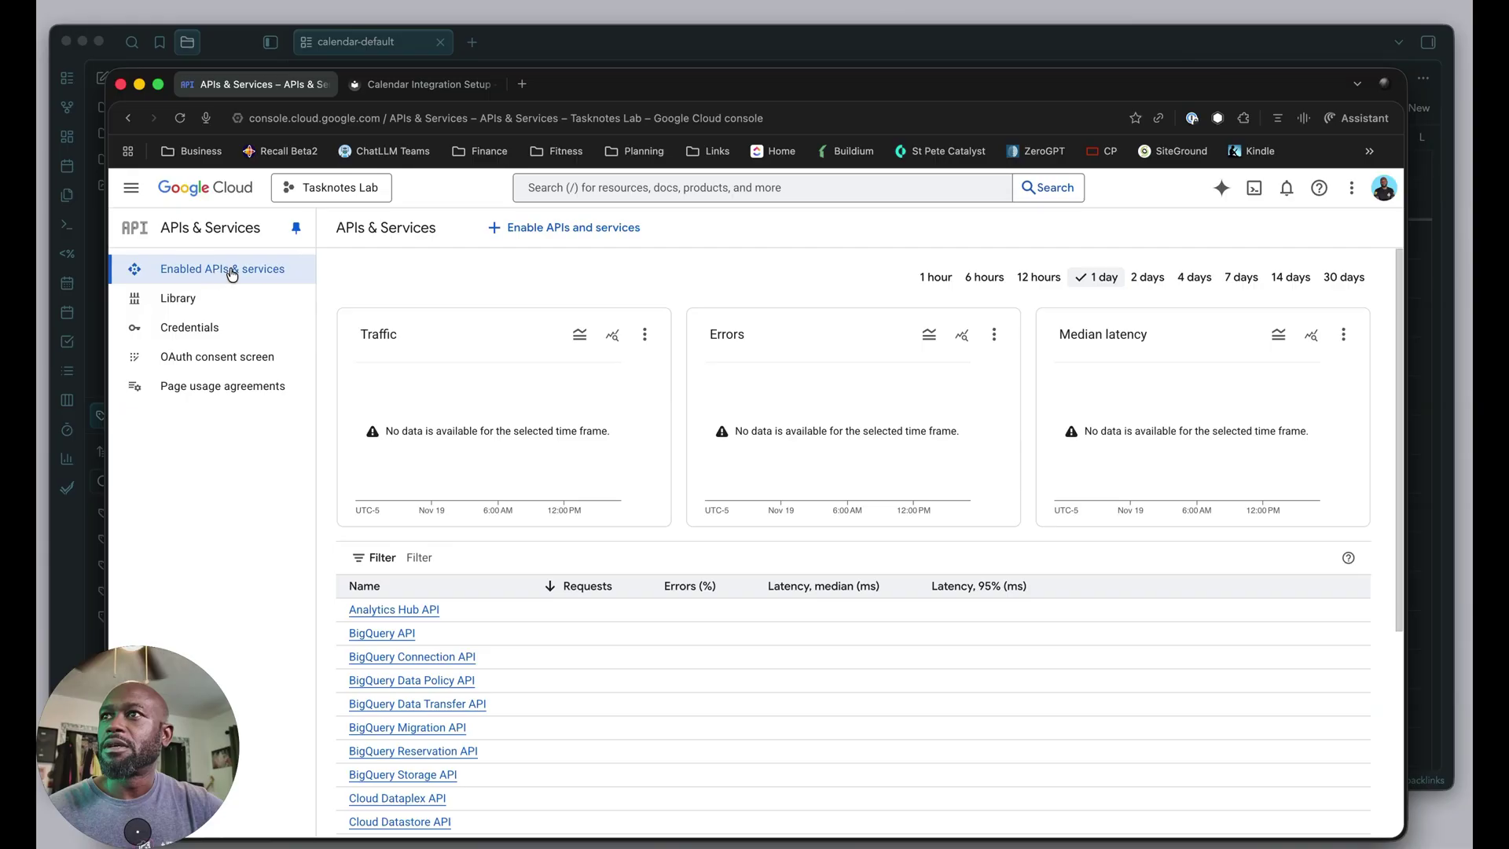
click(553, 232)
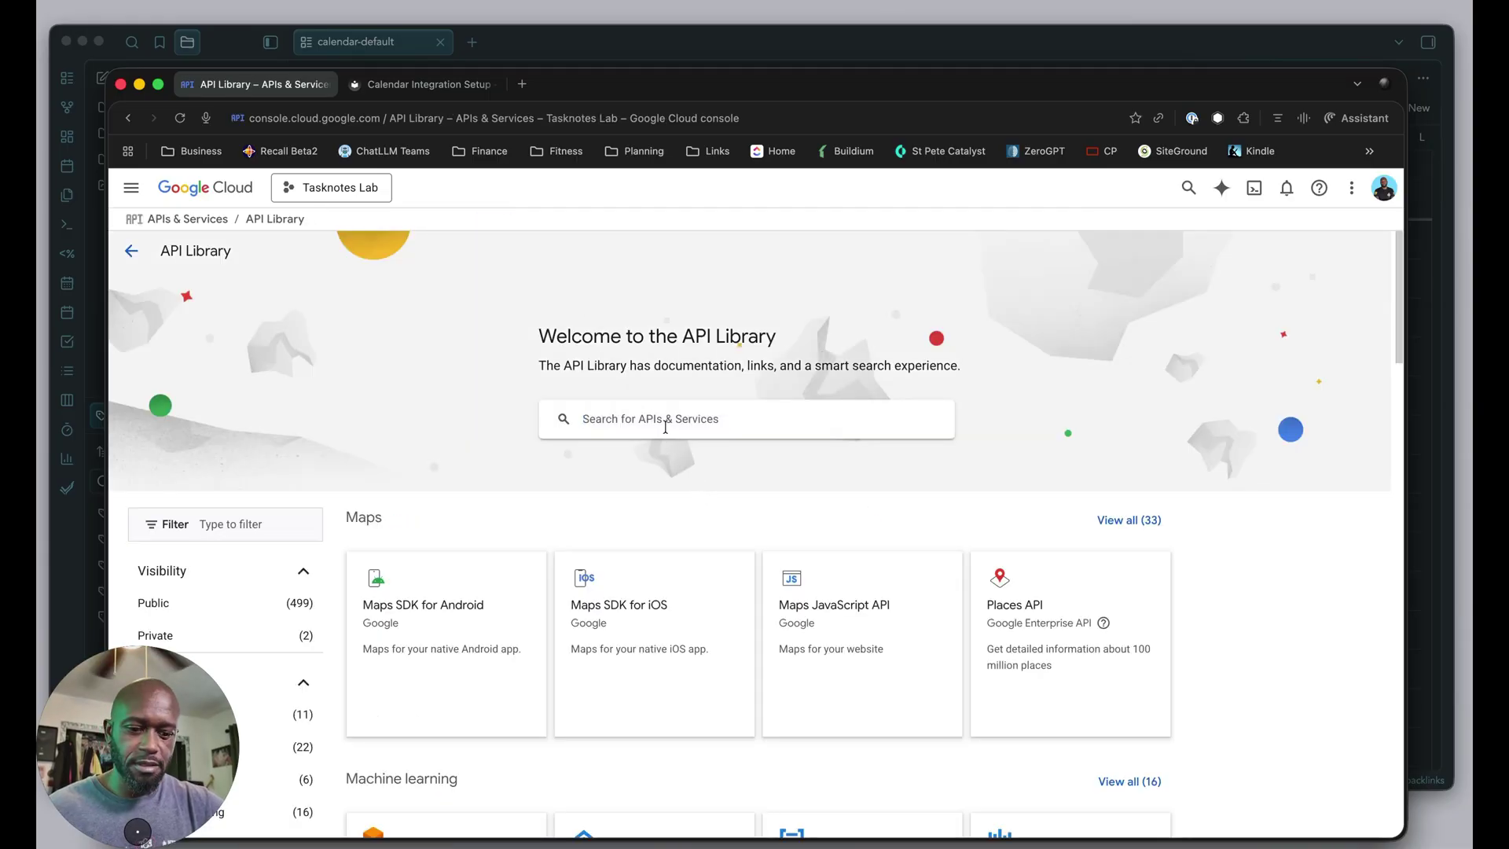
click(666, 426)
key(super+v)
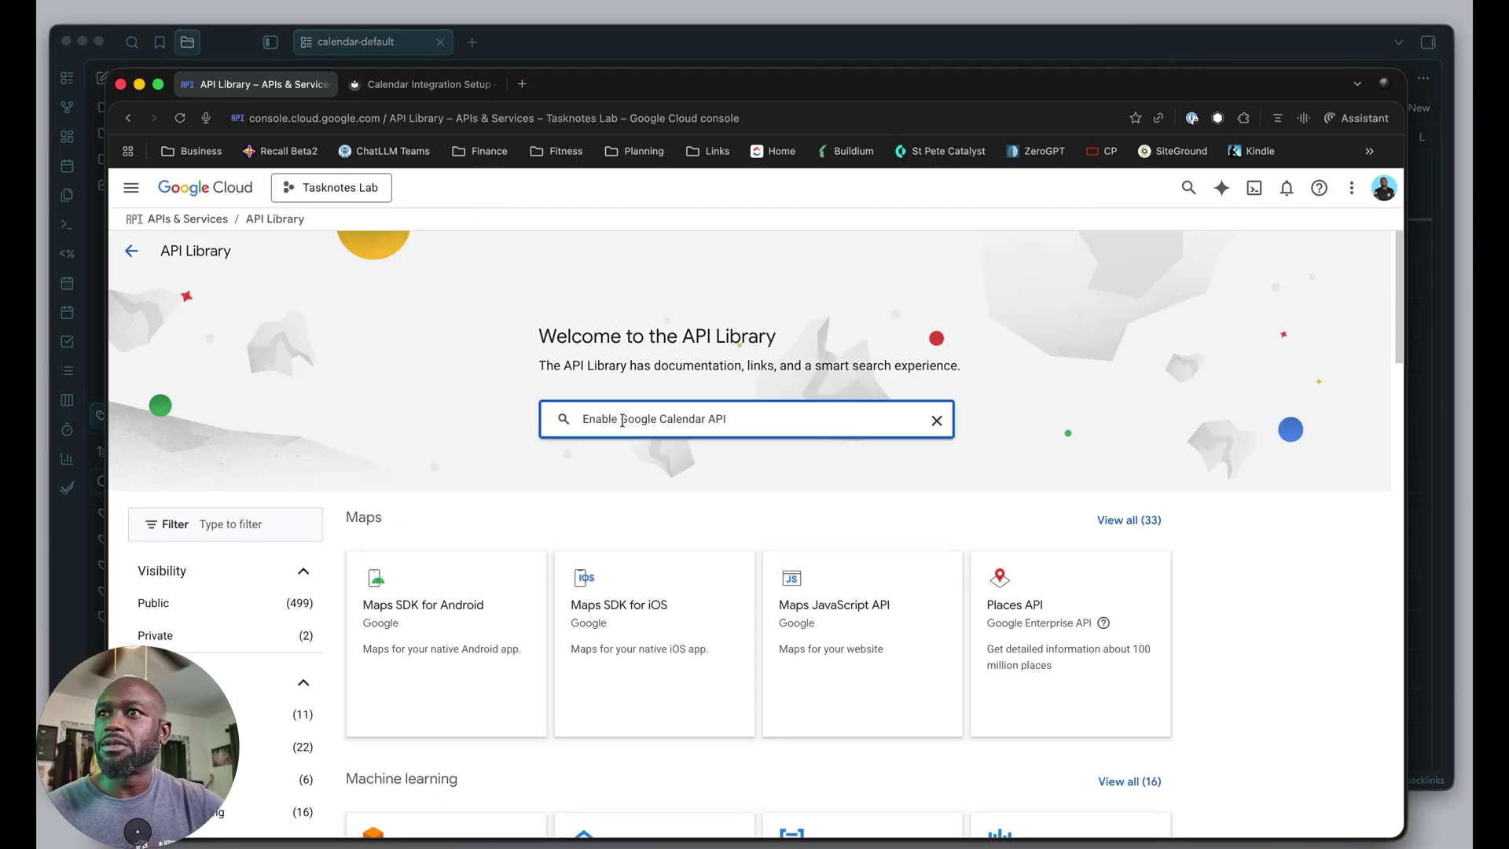
drag(623, 420, 538, 425)
key(BackSpace)
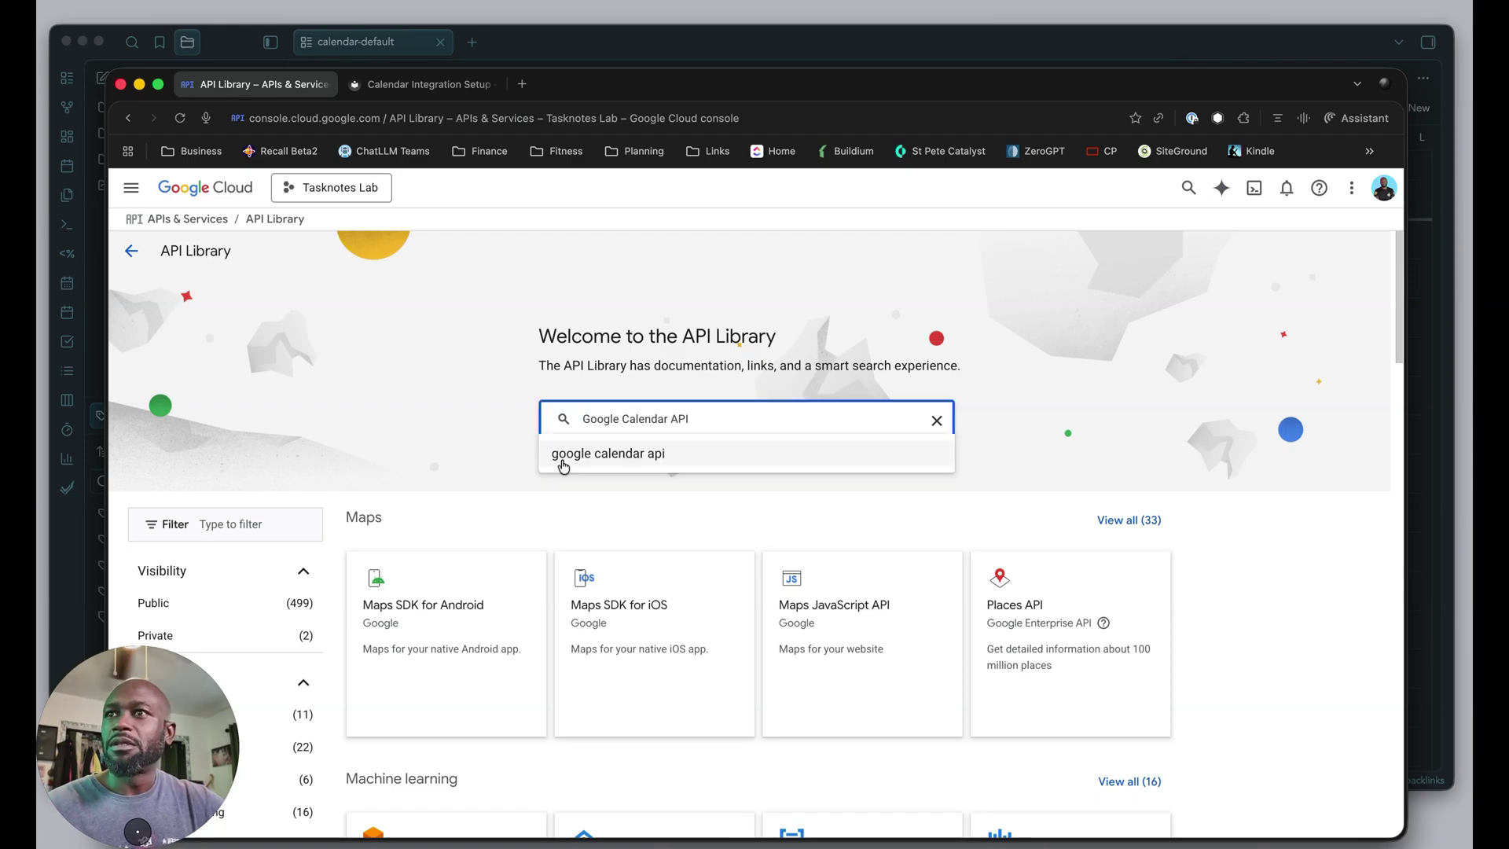
click(623, 463)
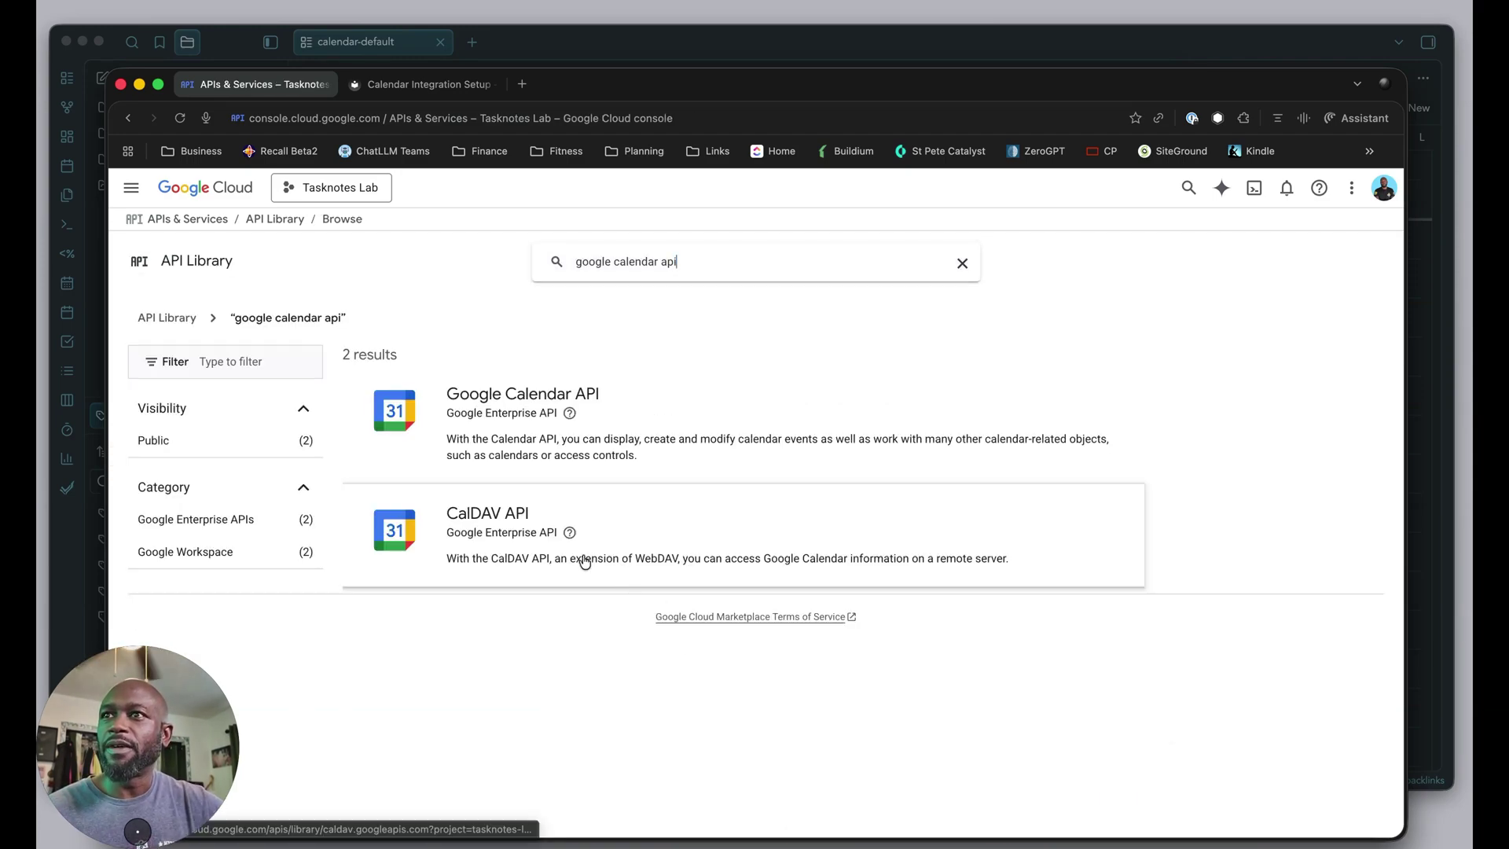
click(470, 412)
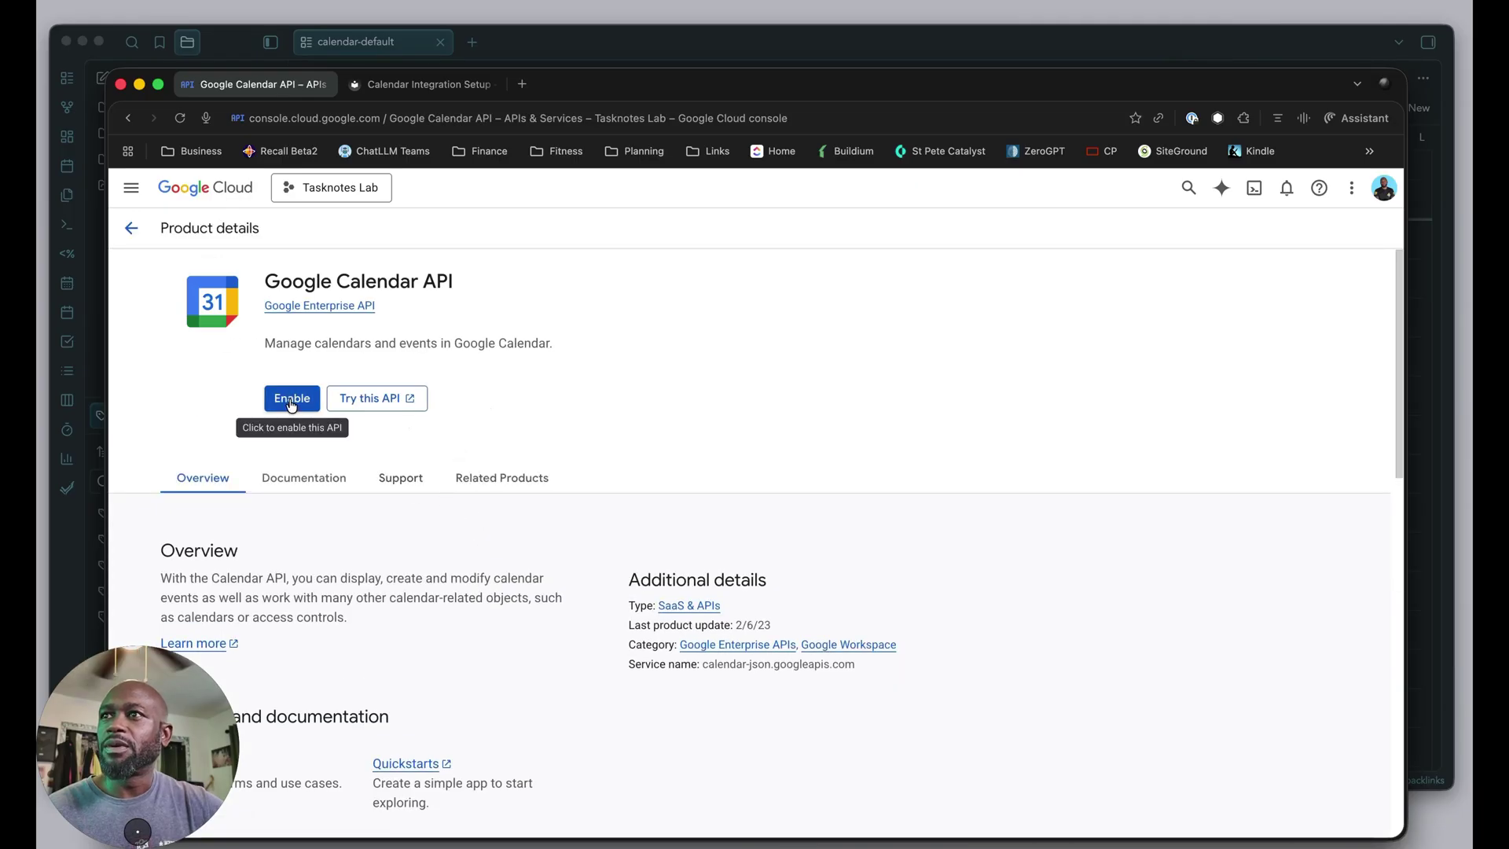
click(290, 400)
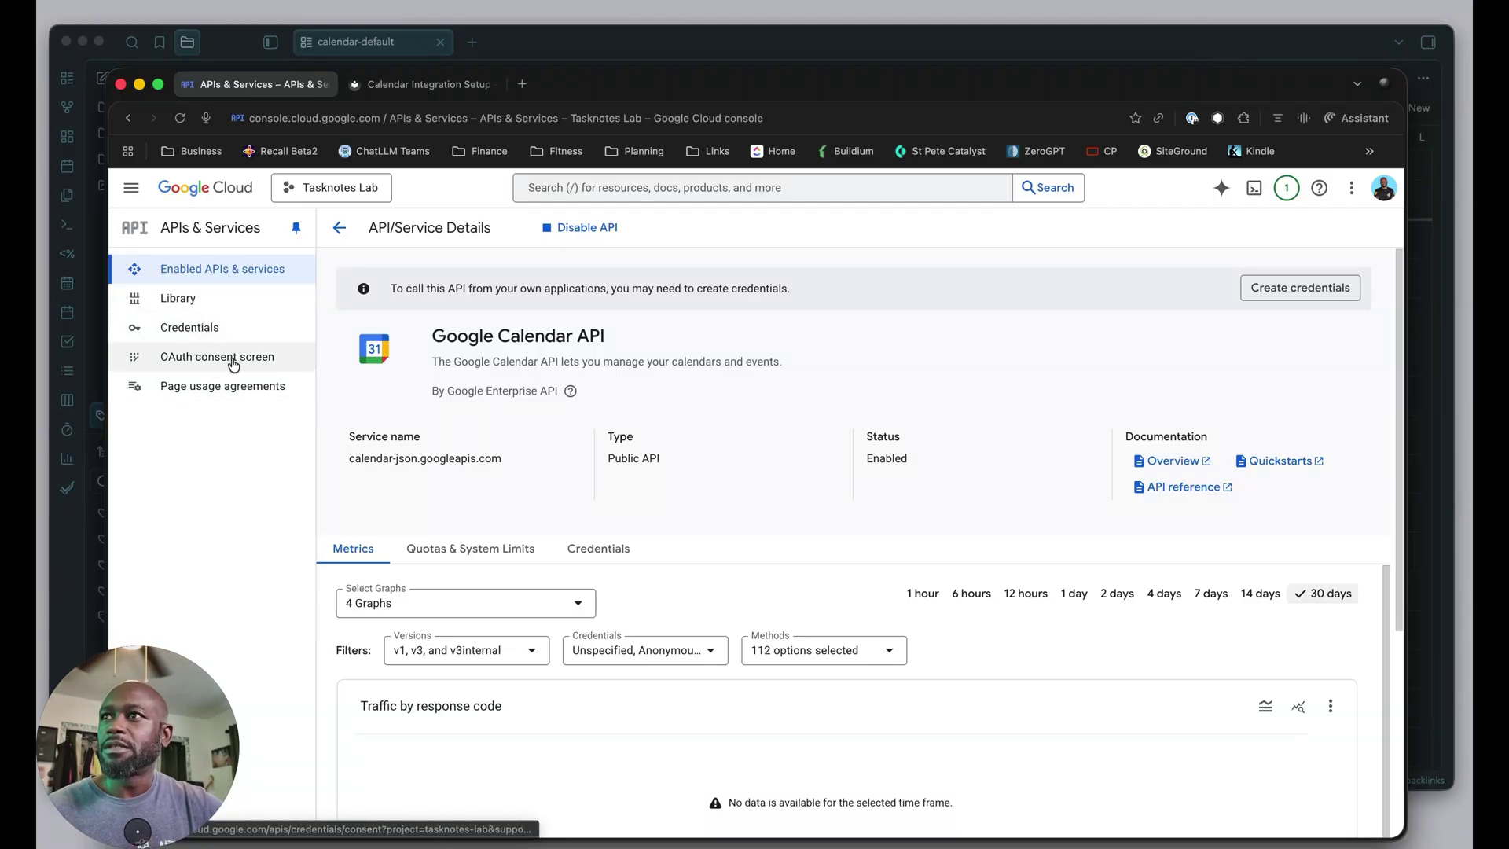
Review the guide's OAuth 2.0 credentials and Desktop application notes, then open the OAuth consent screen.
click(424, 84)
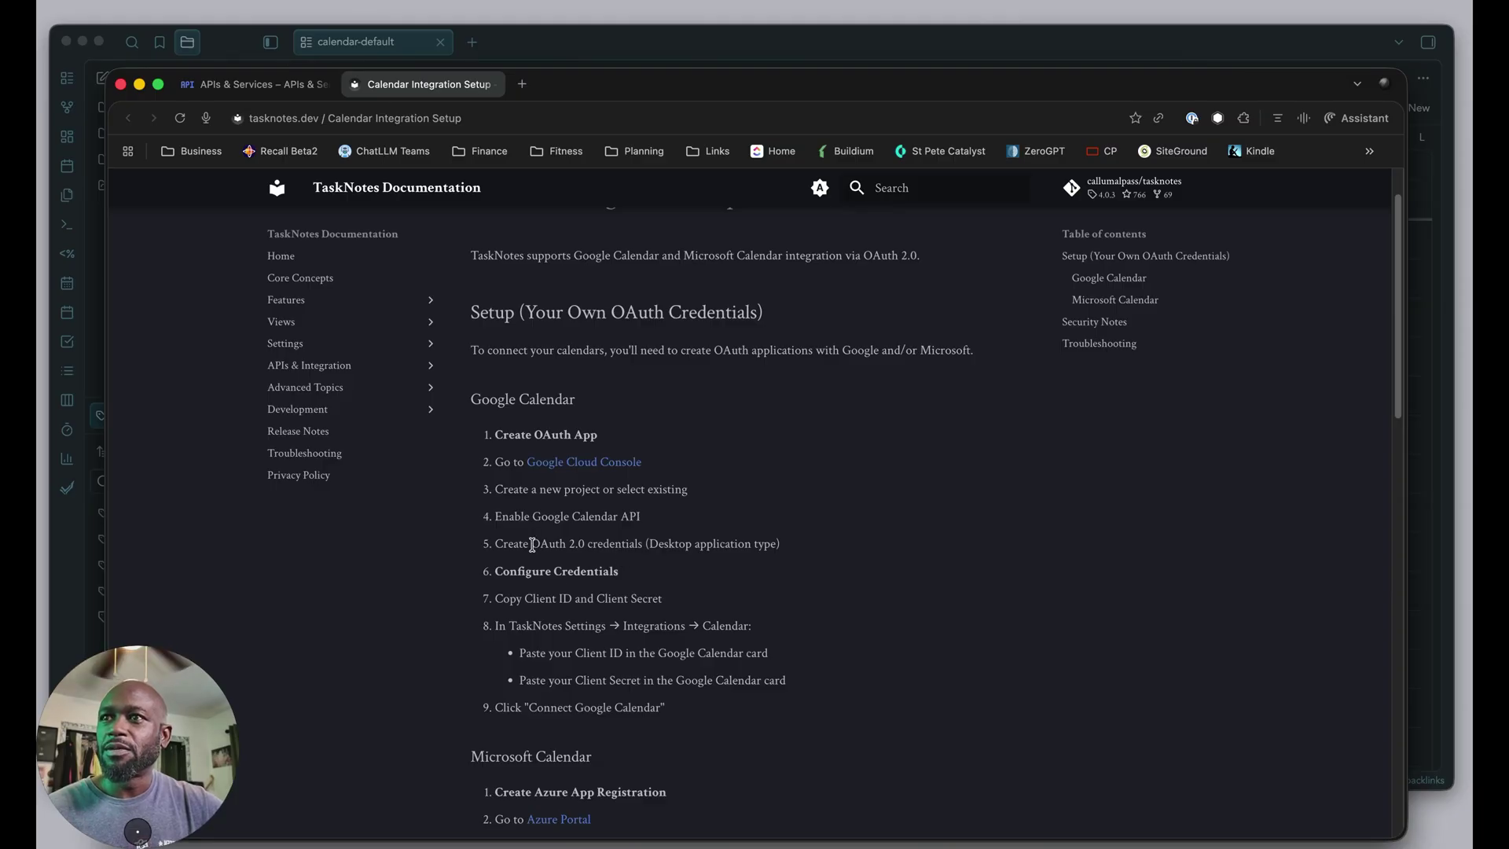
drag(532, 544, 636, 544)
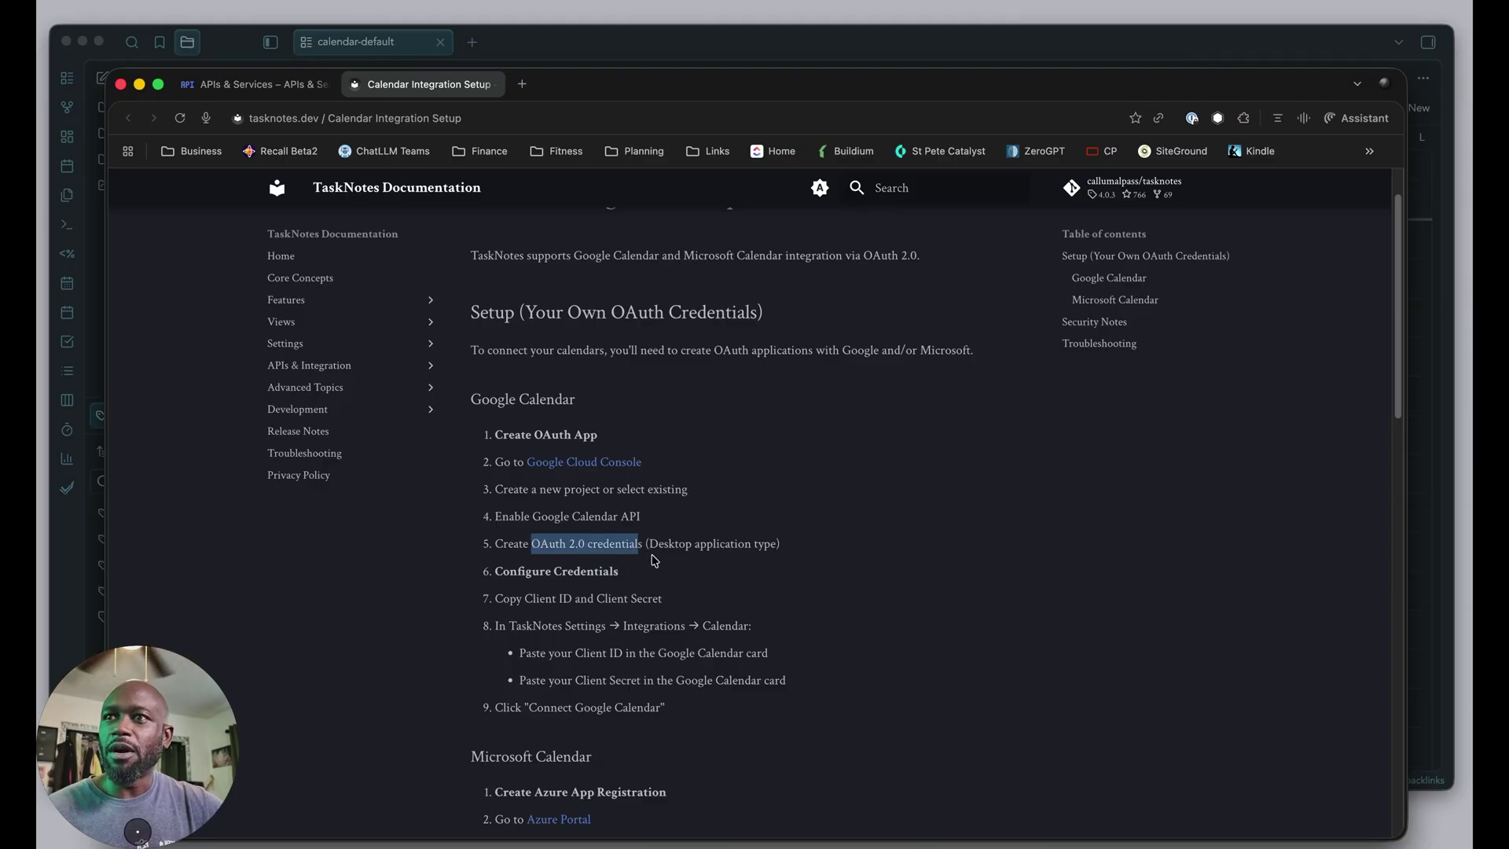
click(667, 550)
drag(571, 544, 770, 545)
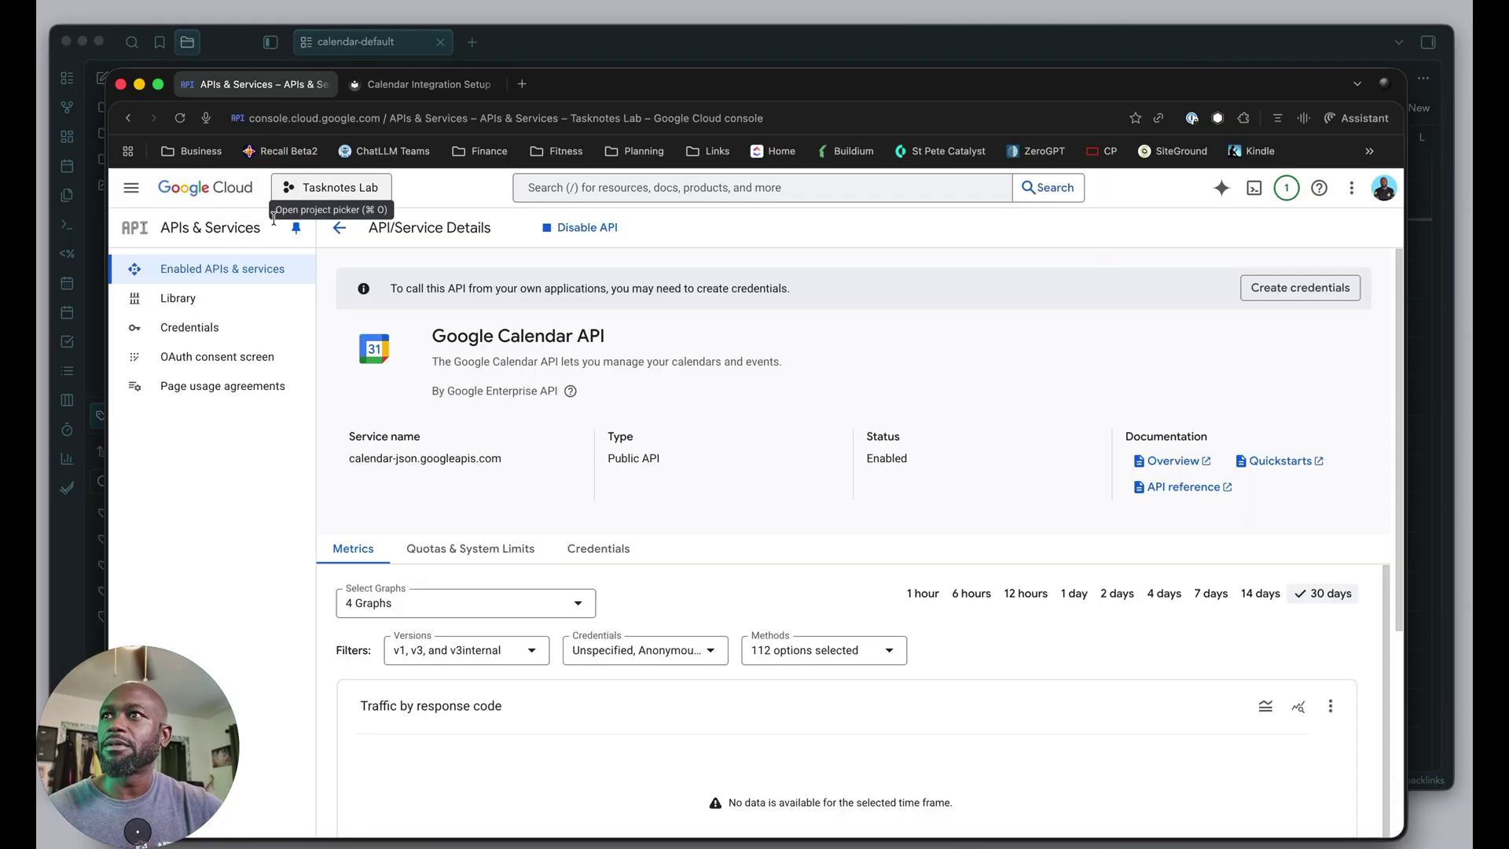
click(266, 85)
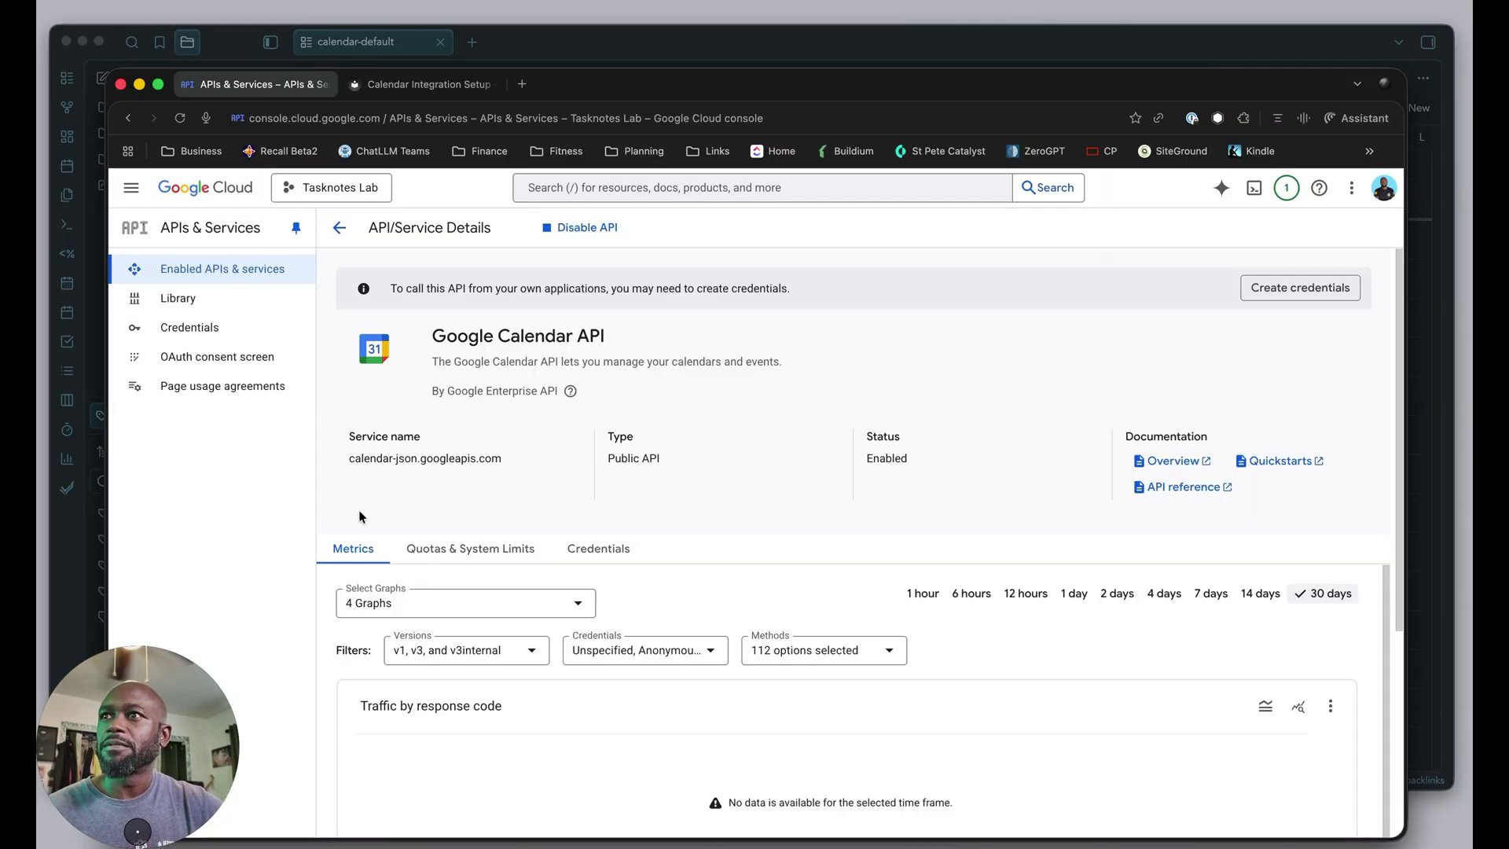
click(217, 362)
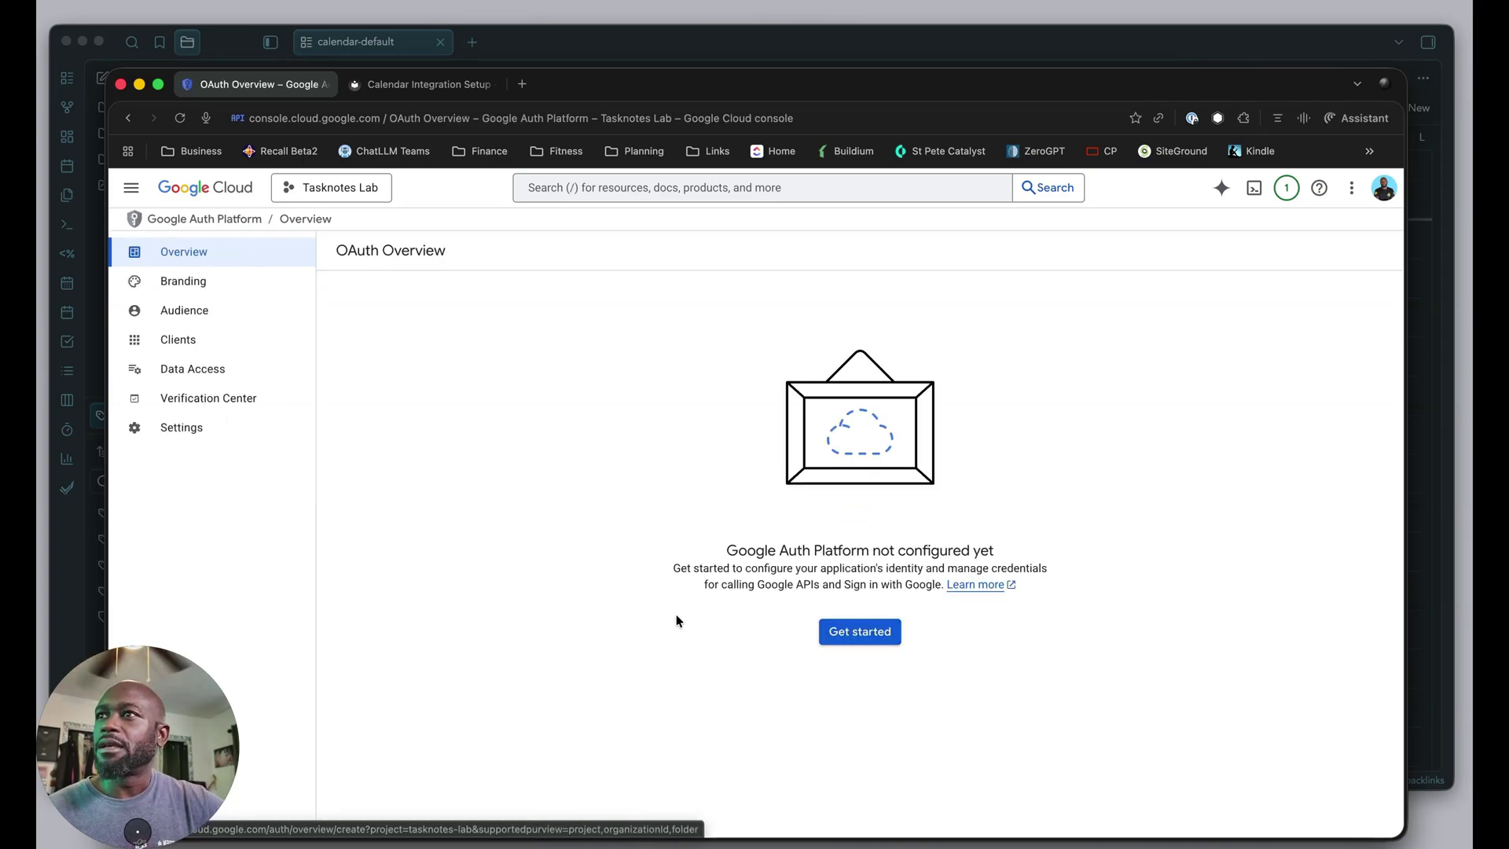
Name the app 'Tasknote Lab' and use the account's email as user support email.
click(855, 636)
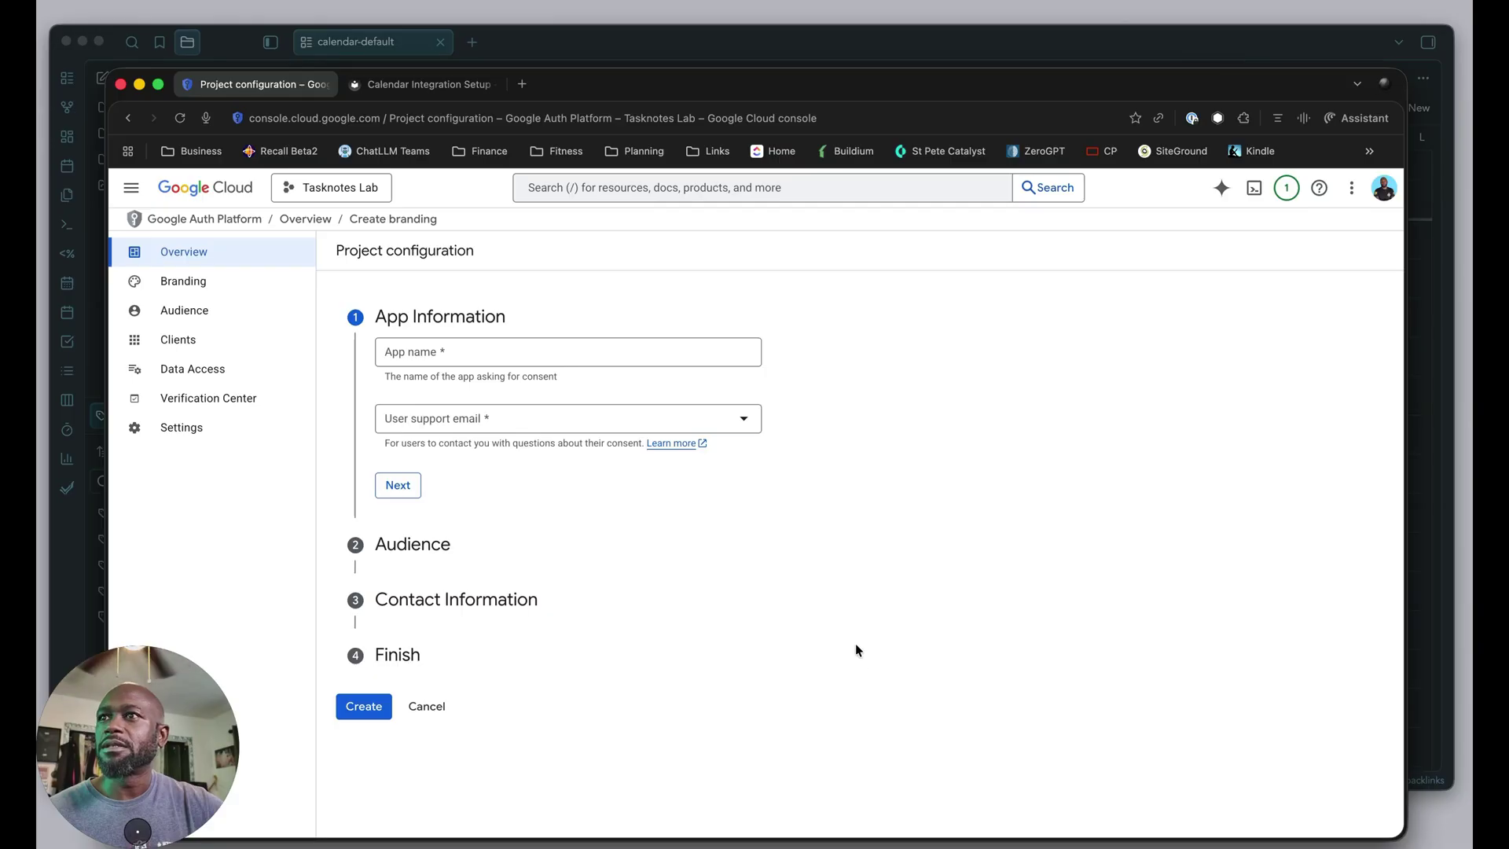
click(393, 351)
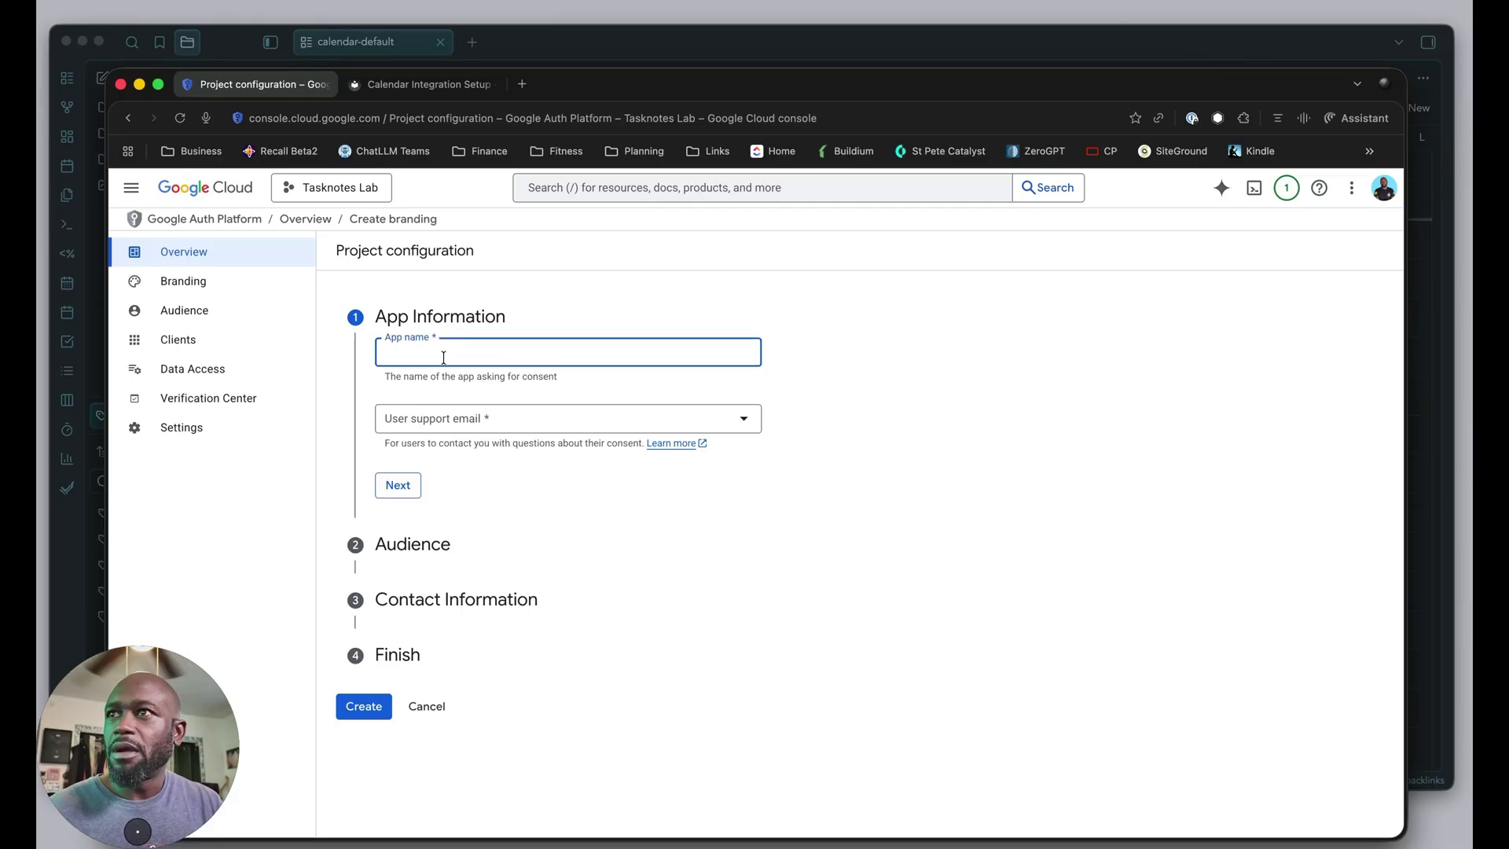
text(T)
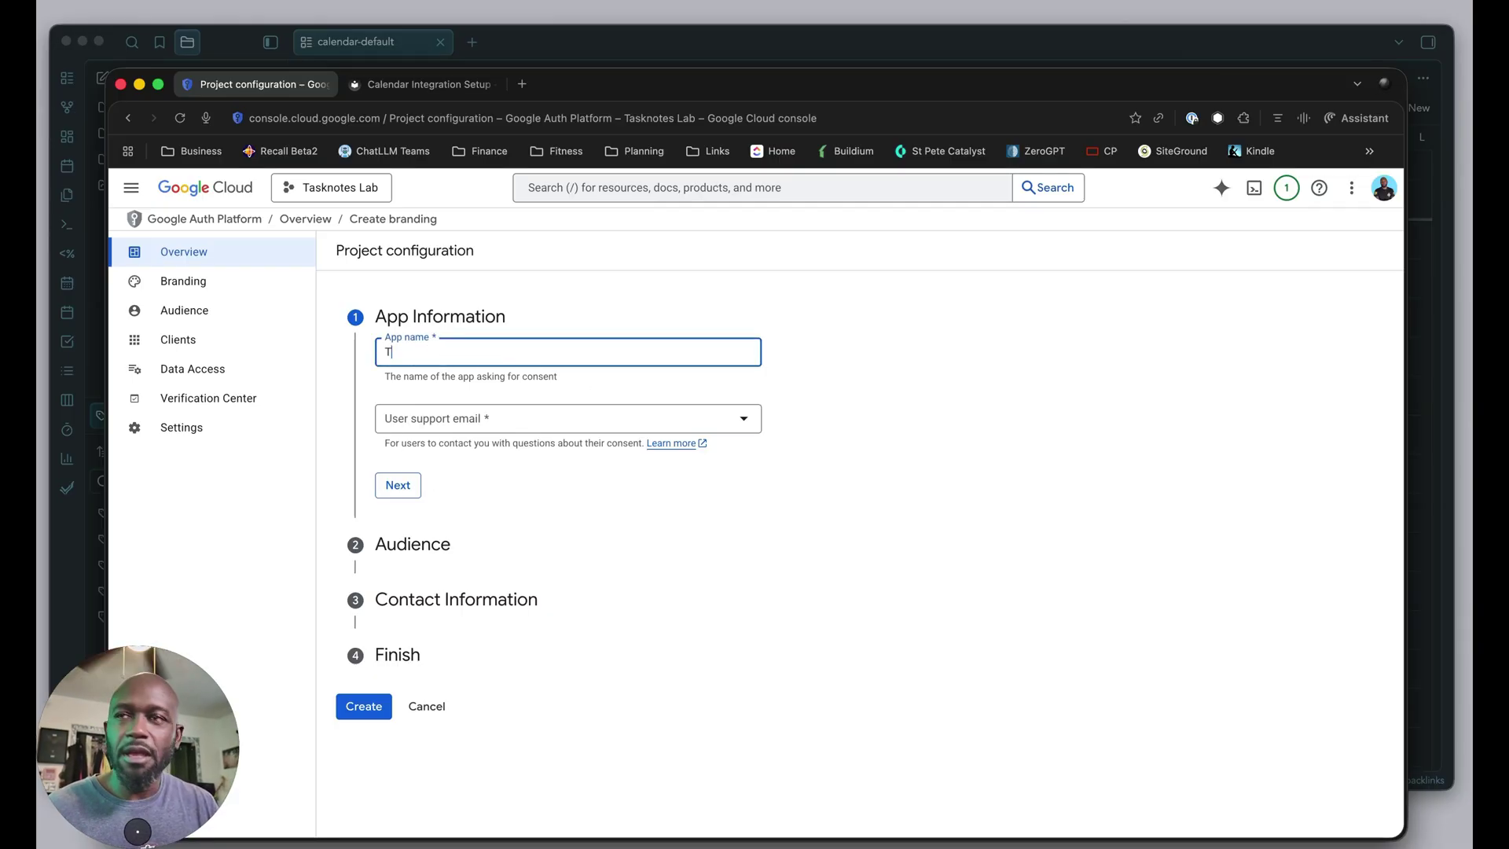
text(asknote L)
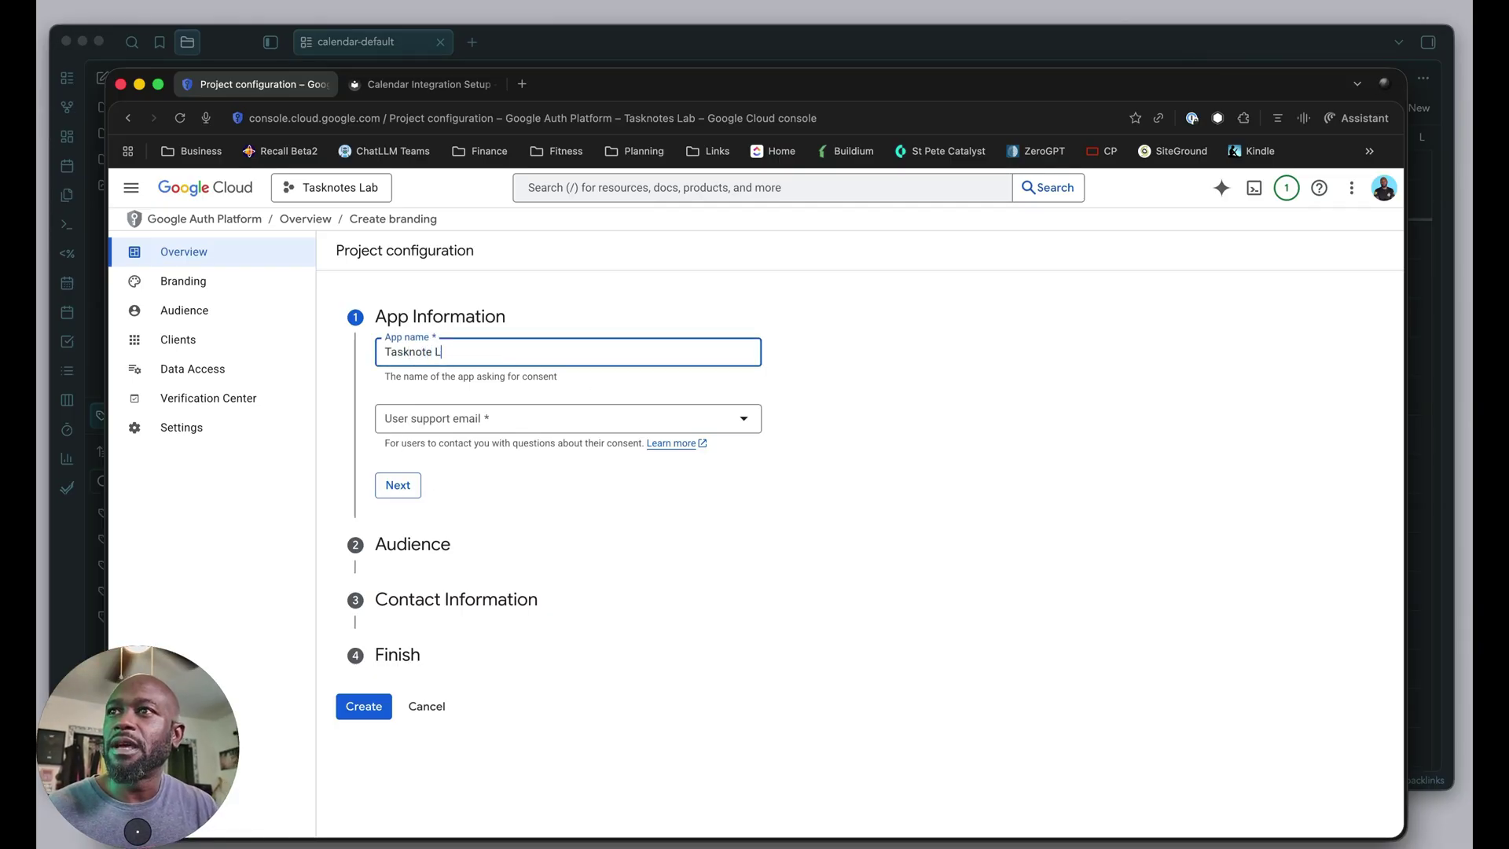
text(ab)
click(420, 424)
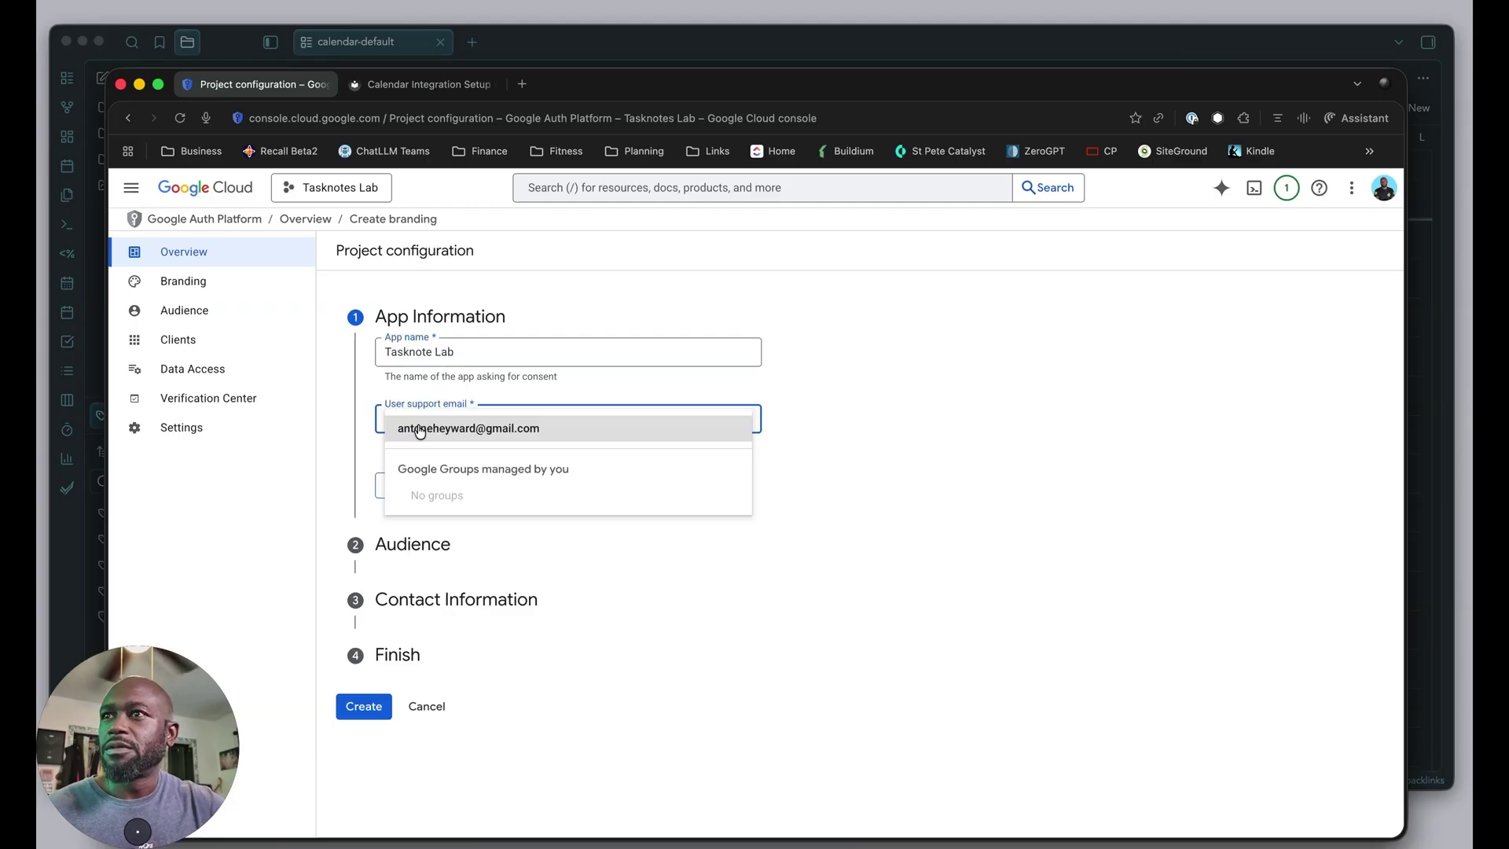
click(420, 429)
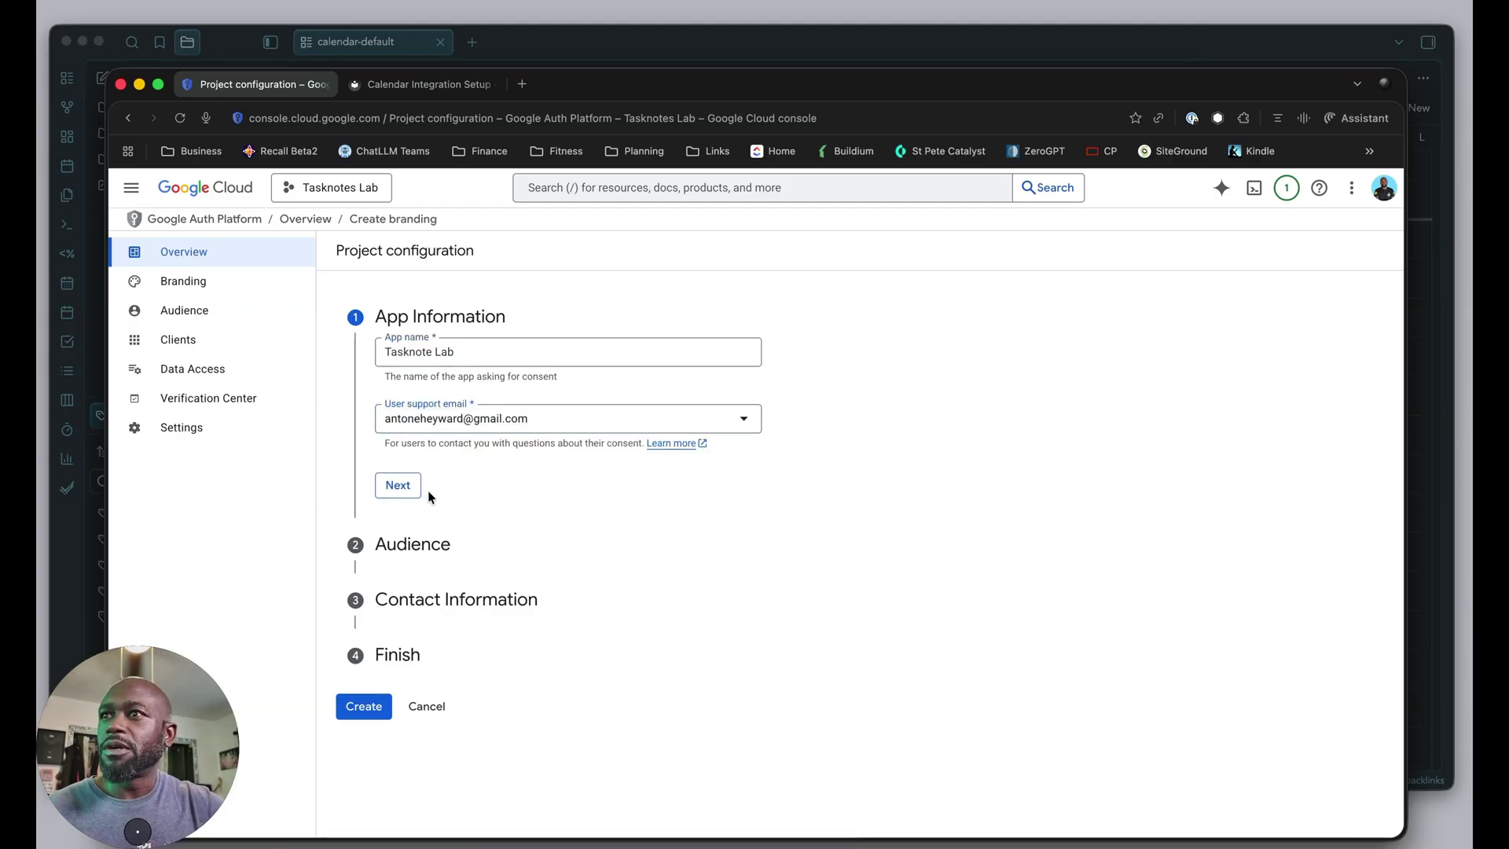
click(412, 489)
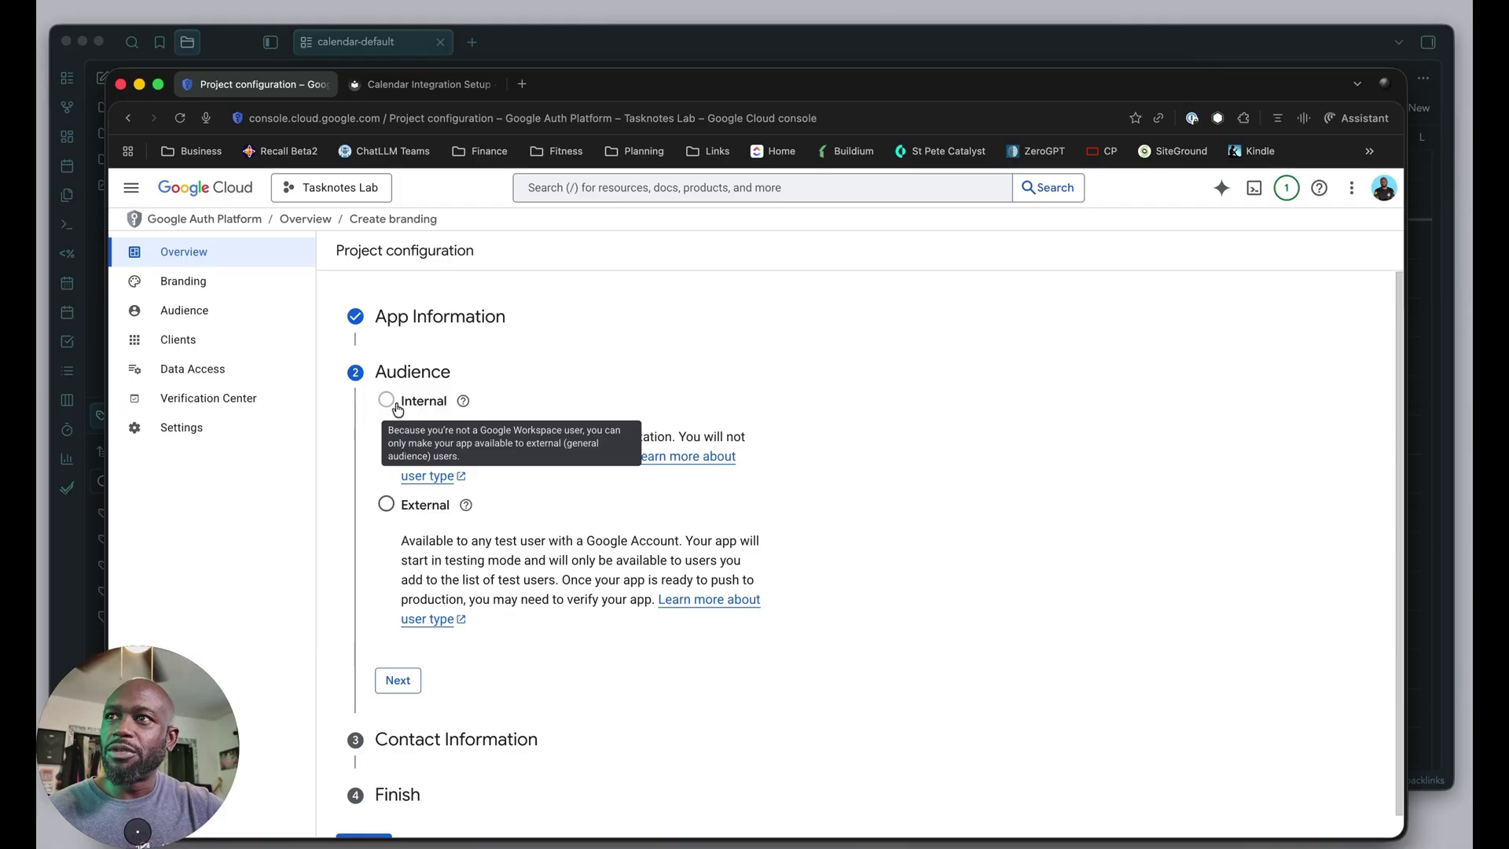
Set the app's audience to External.
scroll(503, 554, down, 1)
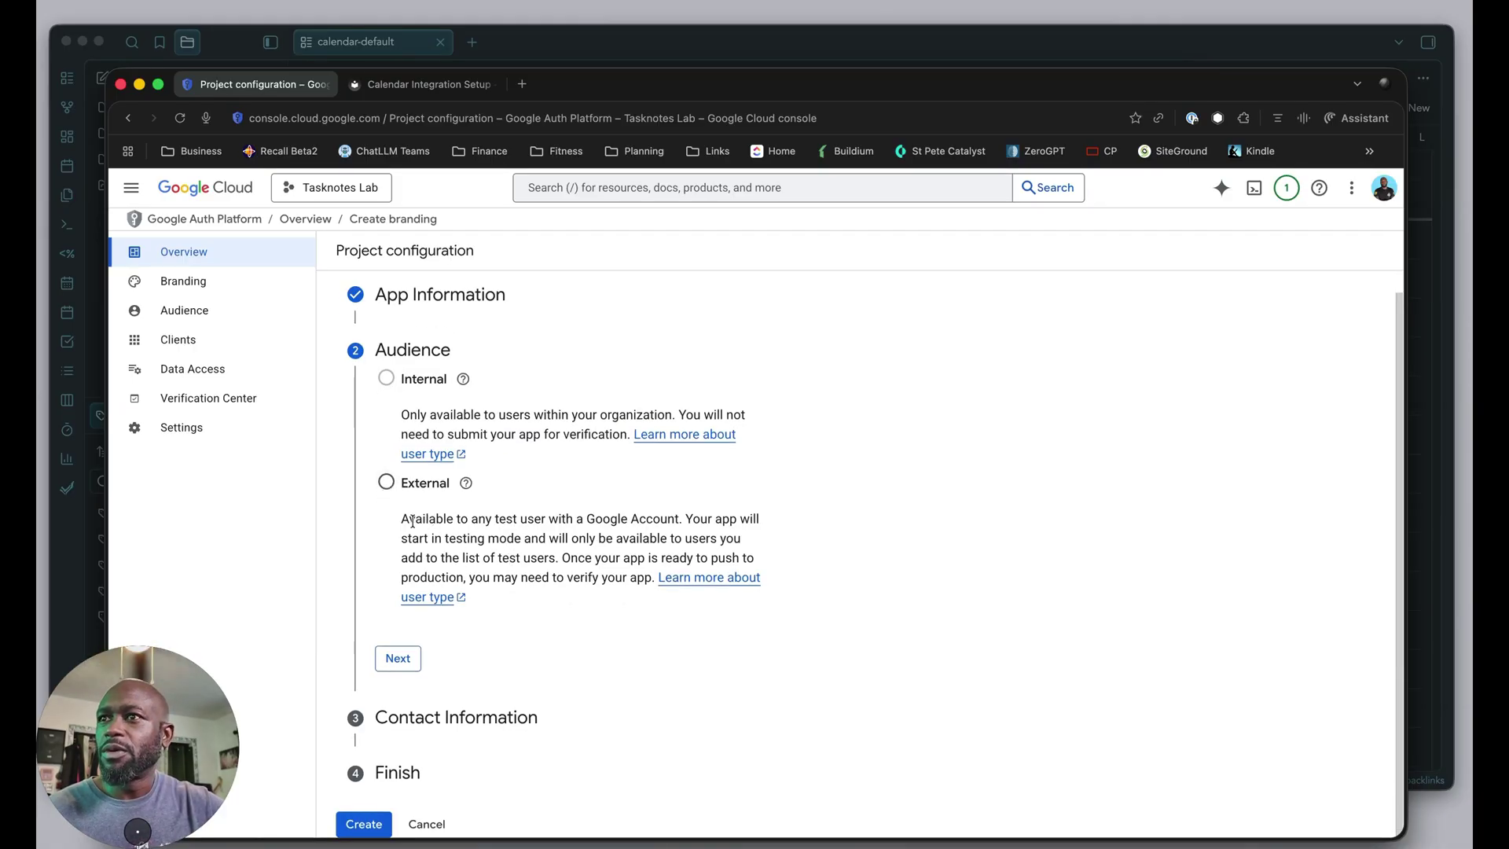
drag(402, 518, 504, 543)
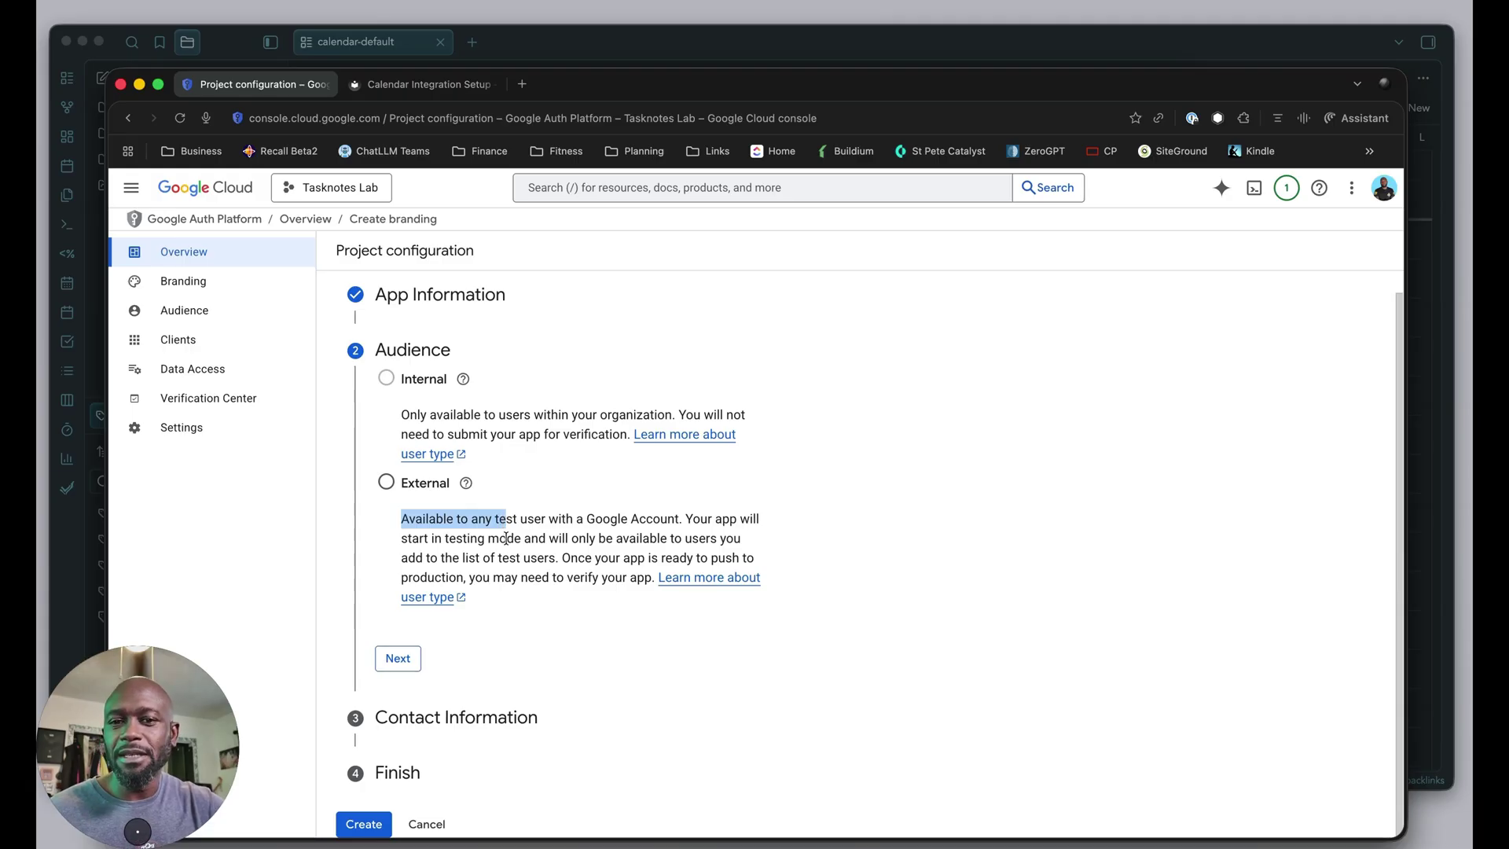
click(537, 543)
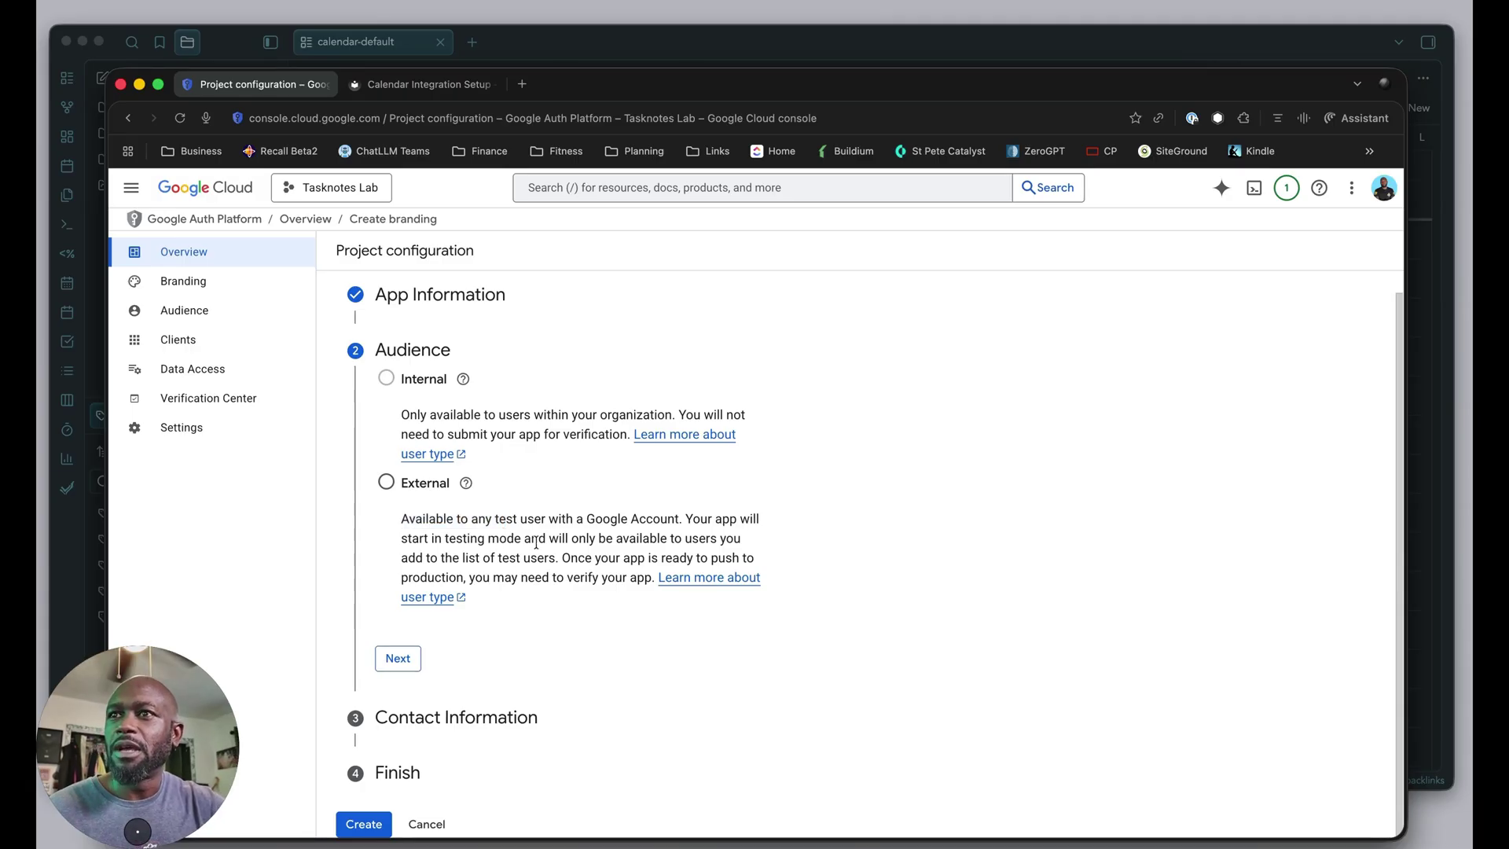
drag(404, 522, 492, 536)
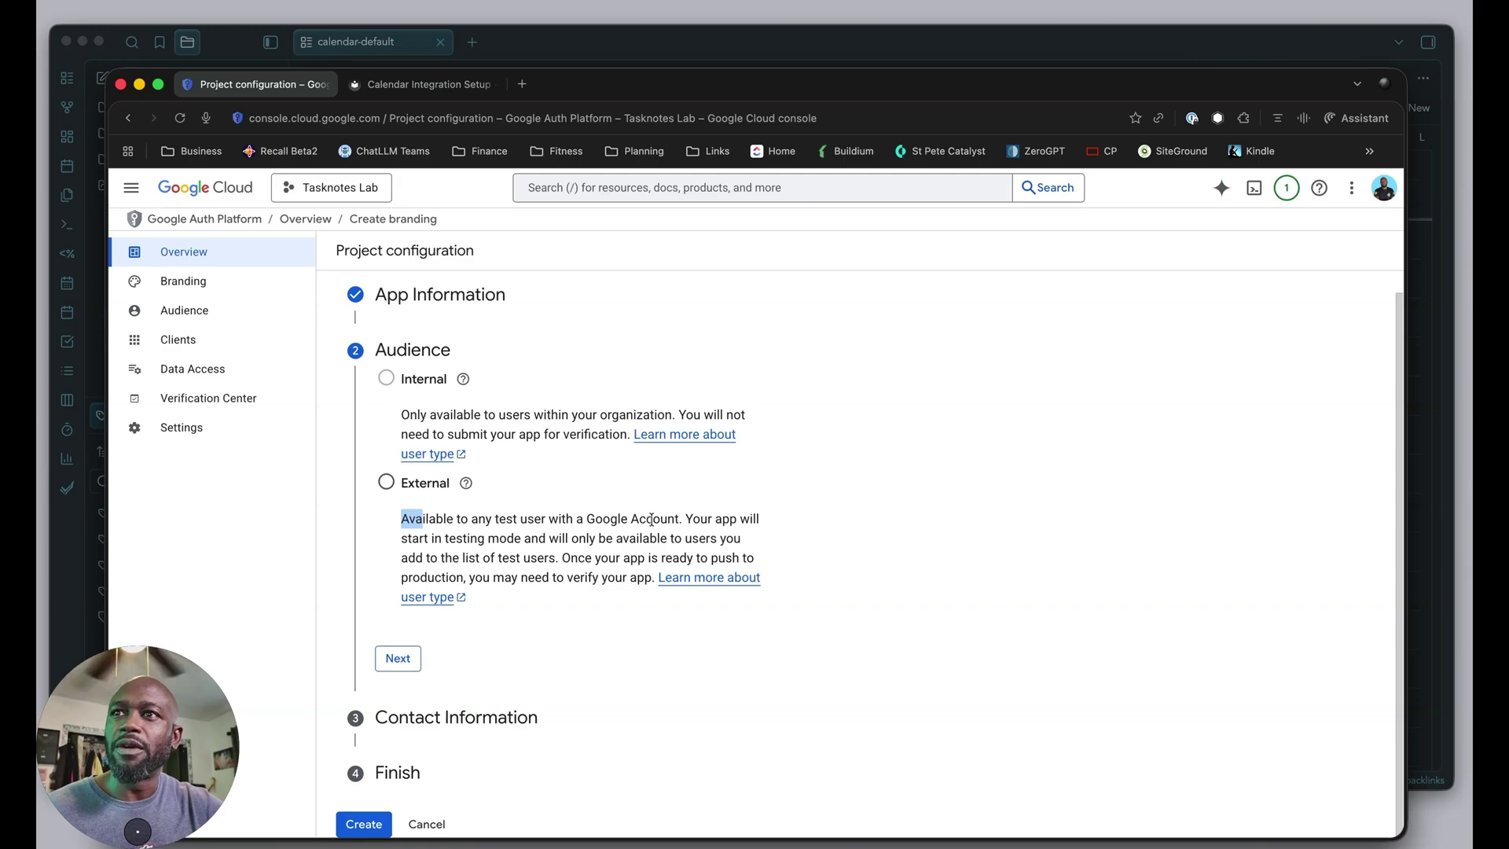
drag(674, 519, 576, 520)
click(385, 487)
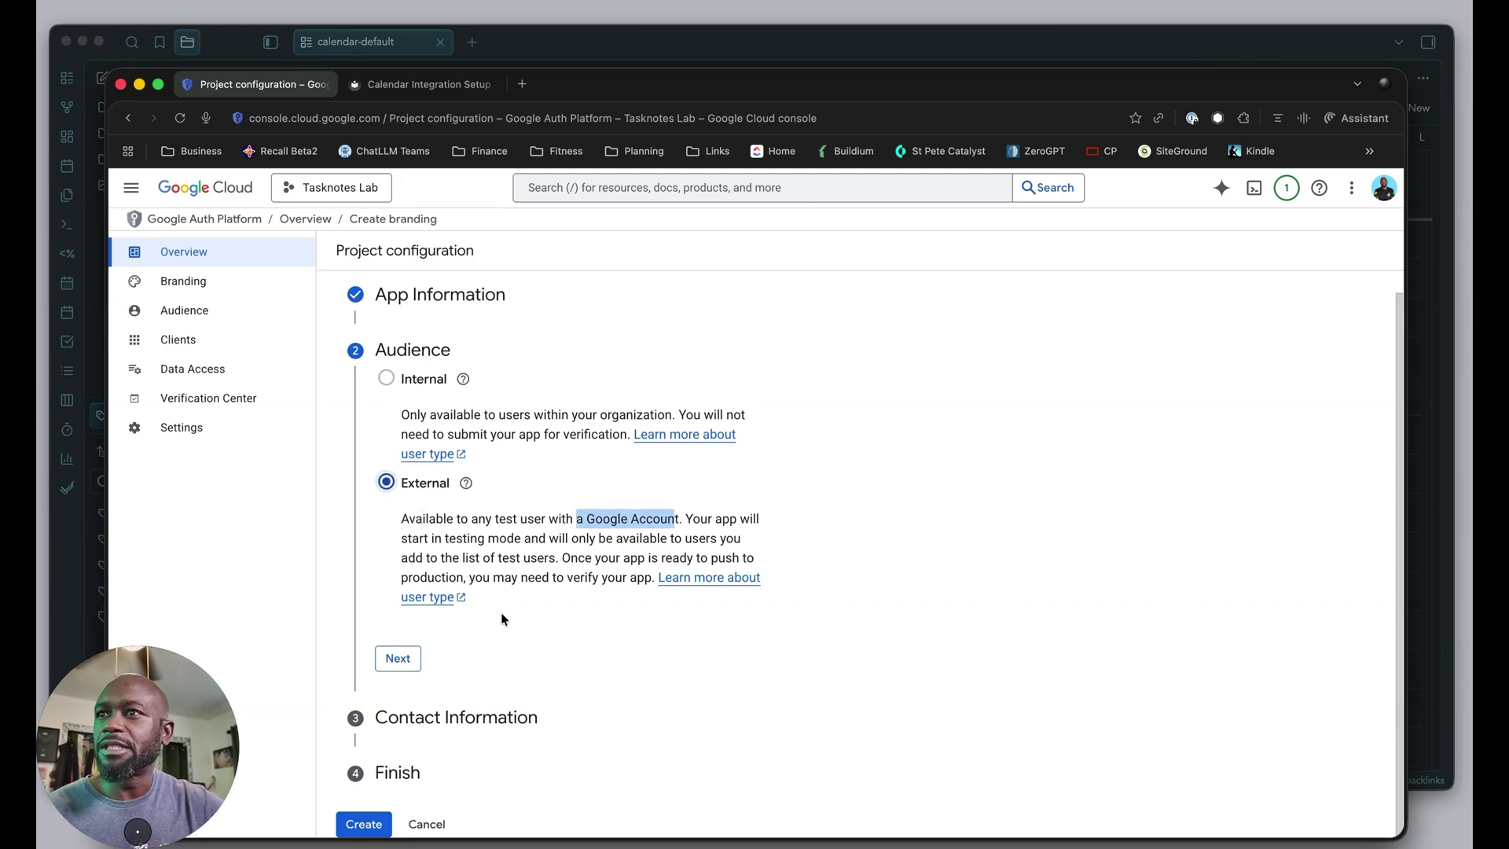
click(393, 660)
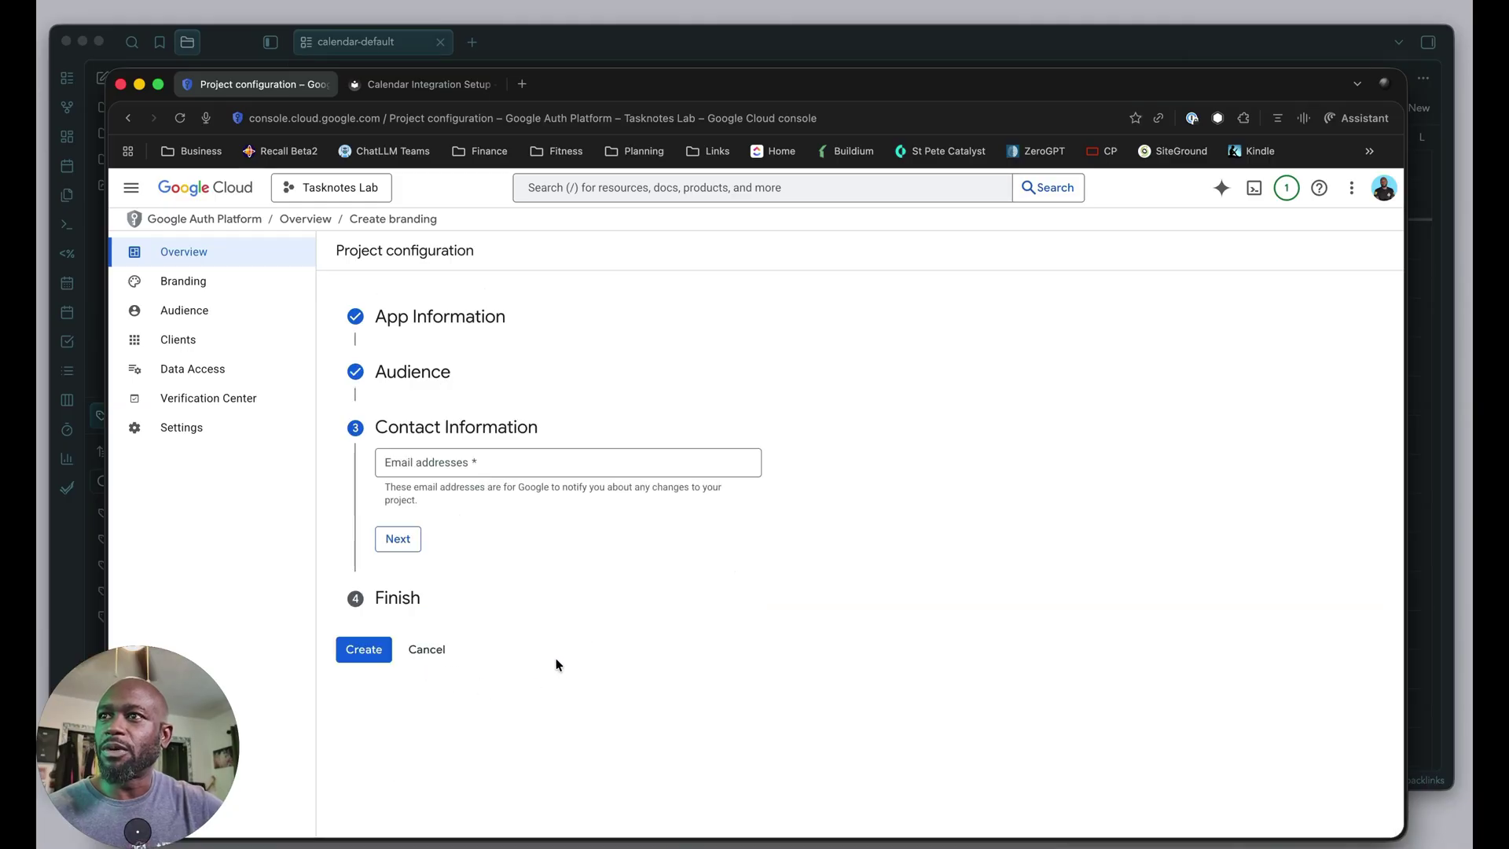
Enter the contact email address and agree to the Google API Services user data policy.
click(460, 471)
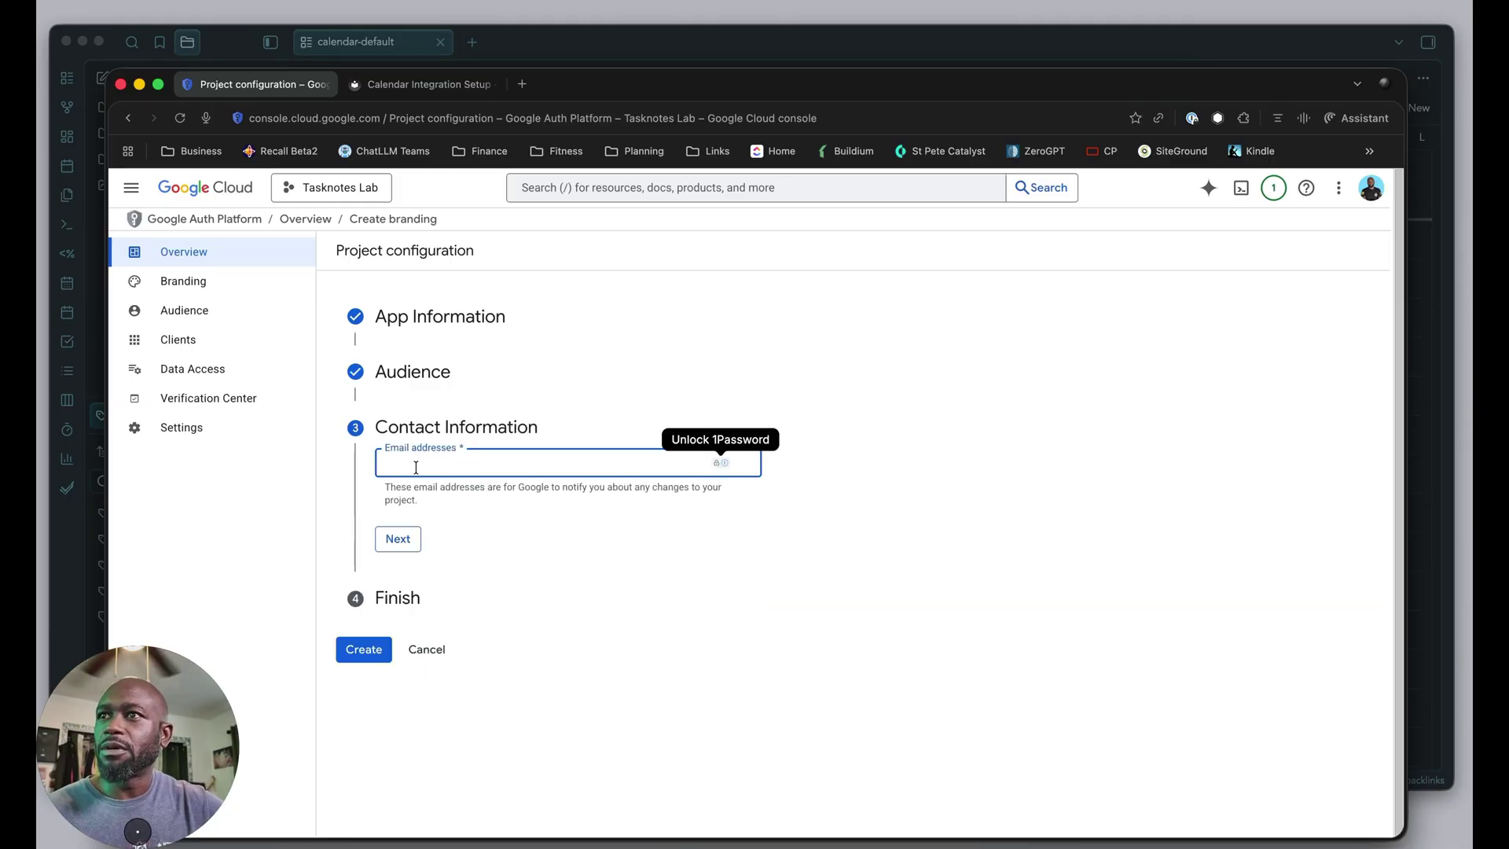
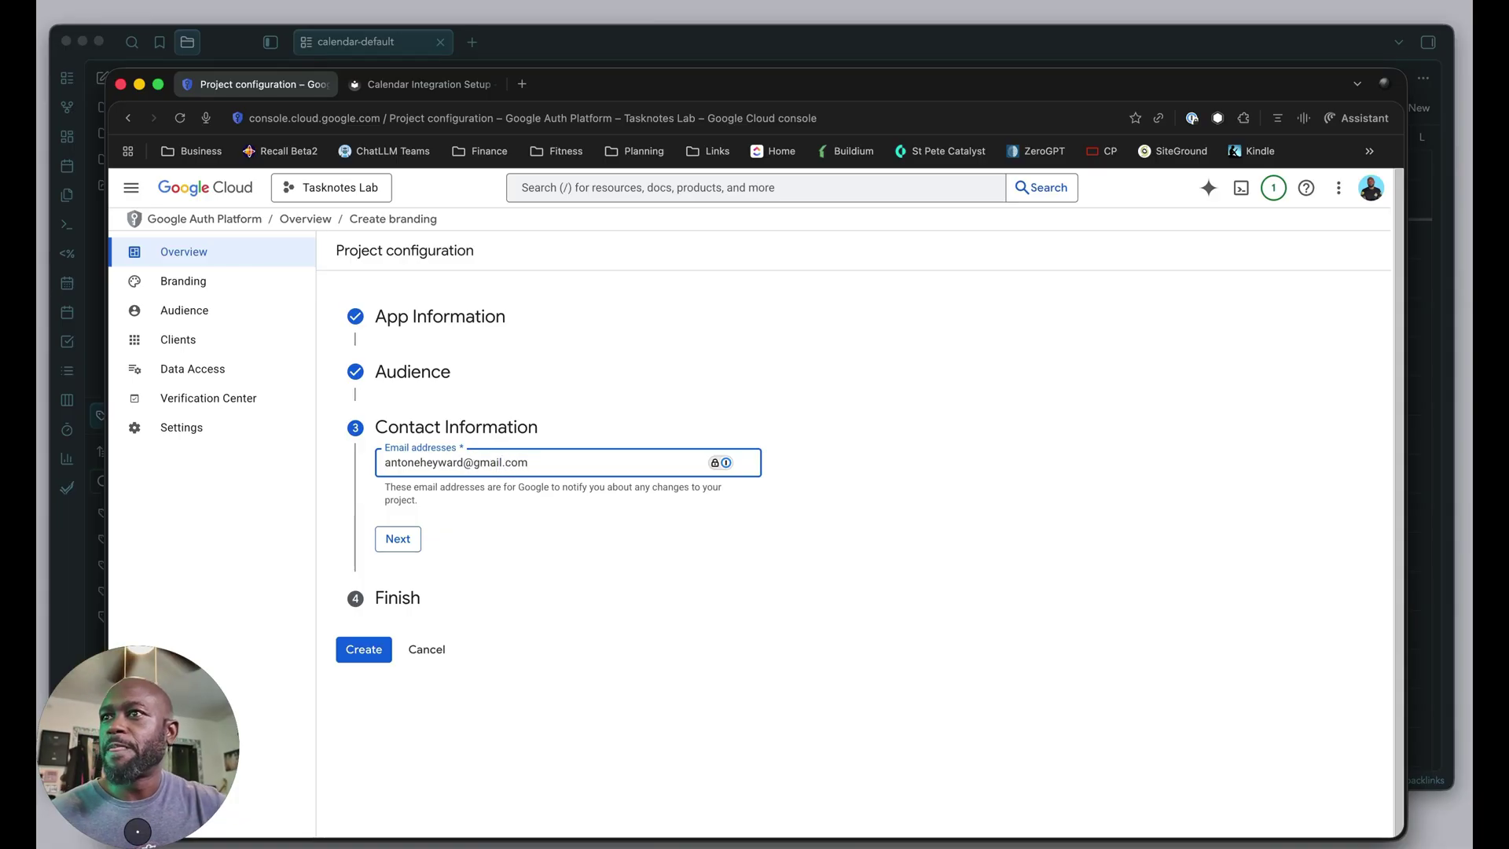
click(404, 541)
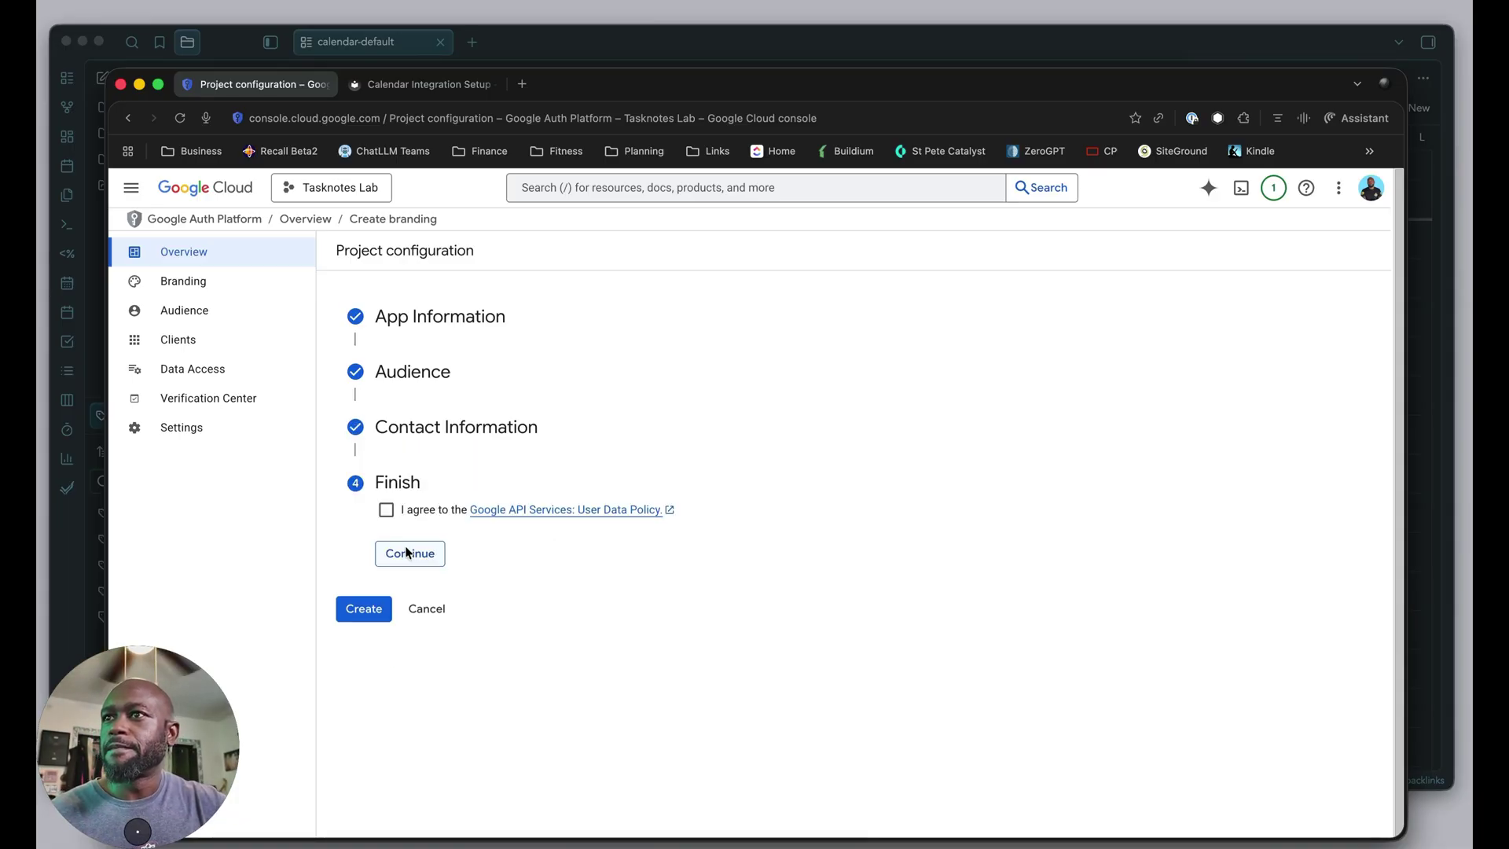
click(386, 510)
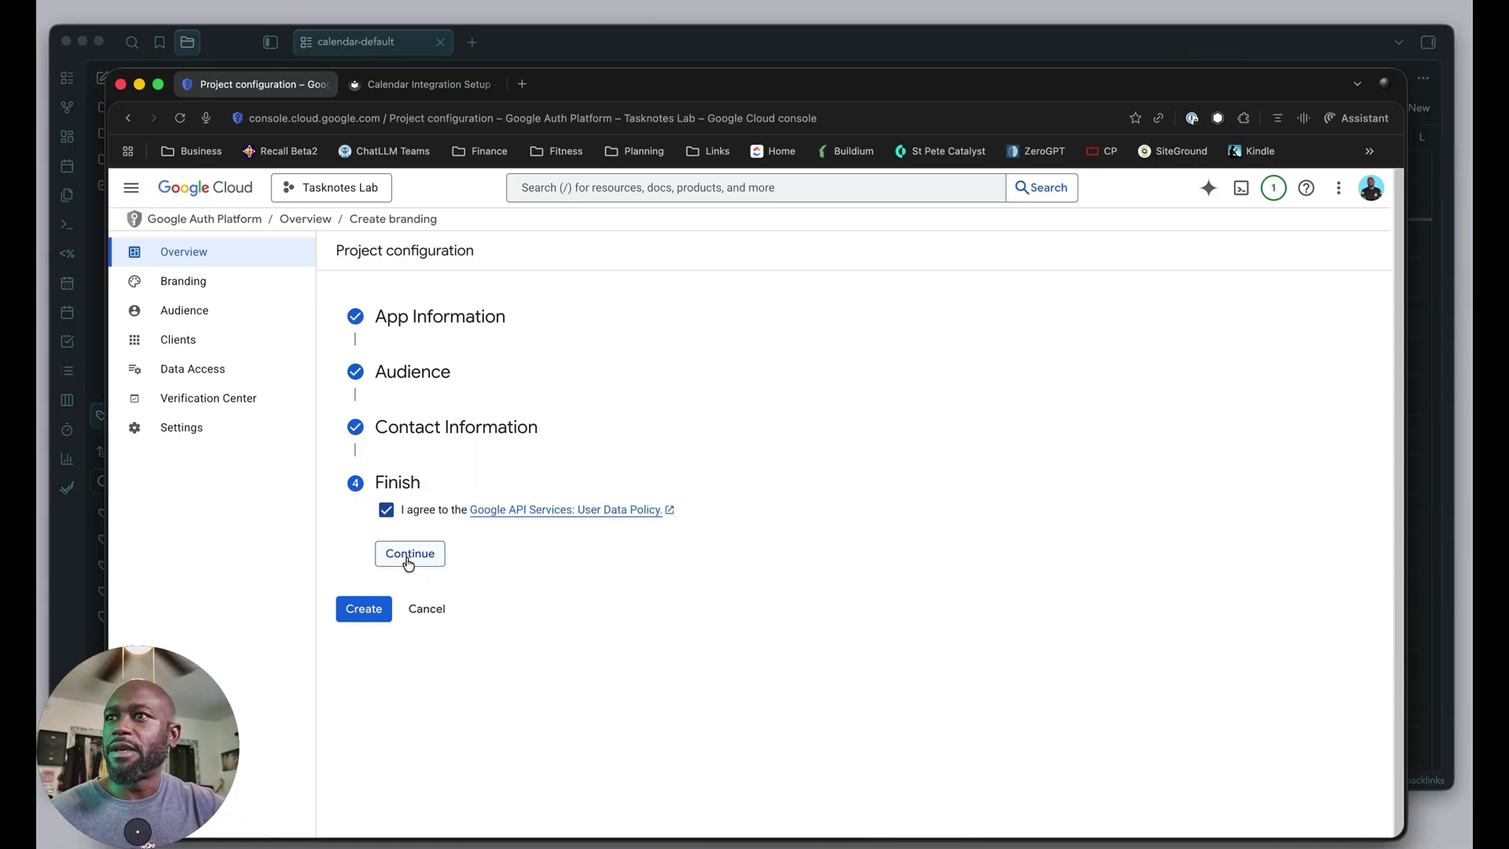
click(407, 560)
Create the OAuth configuration and a new Desktop app OAuth client.
click(362, 536)
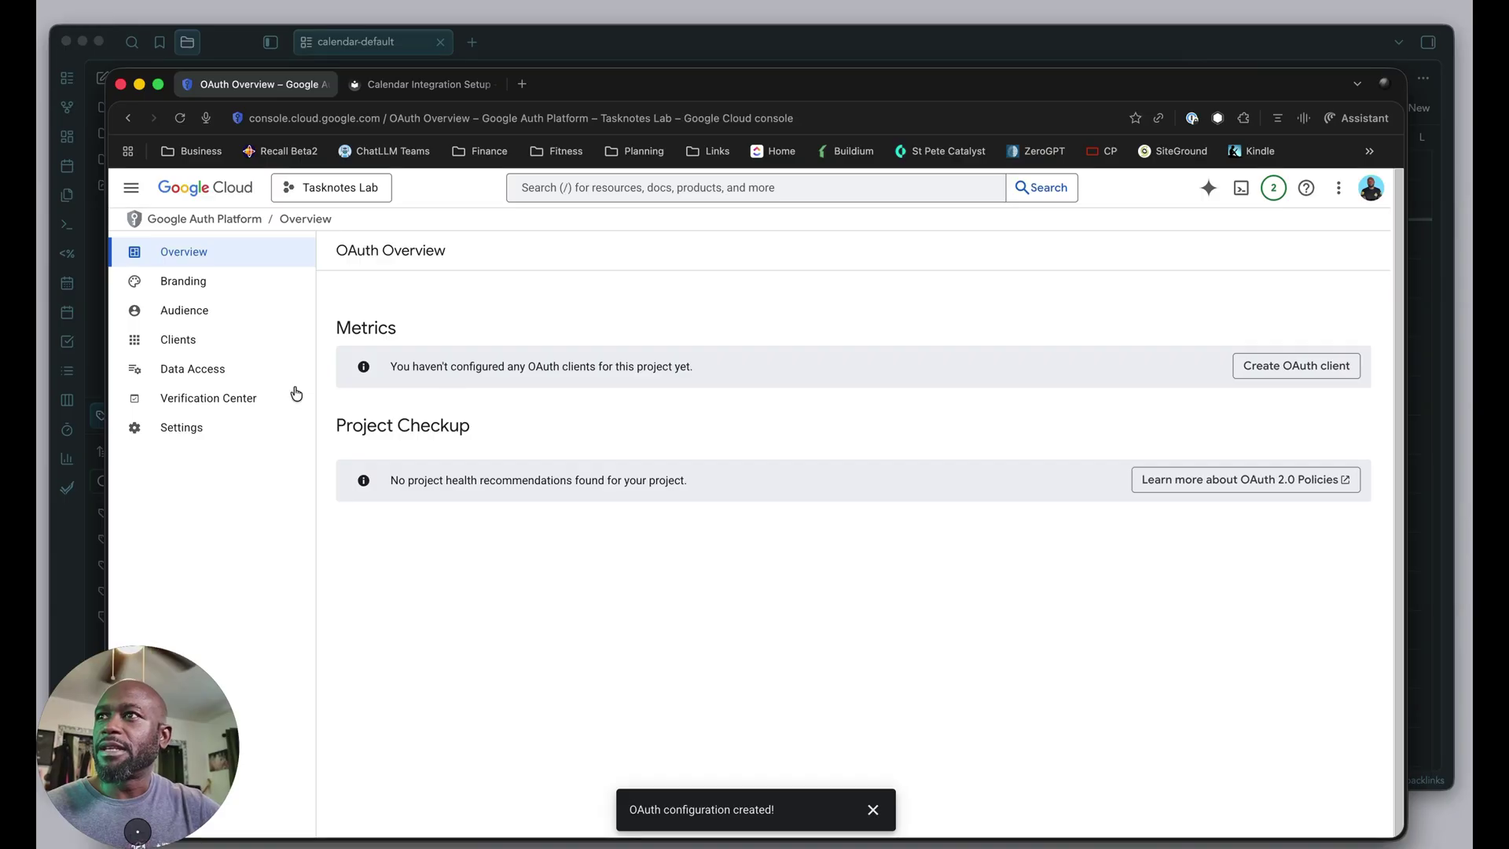
click(180, 346)
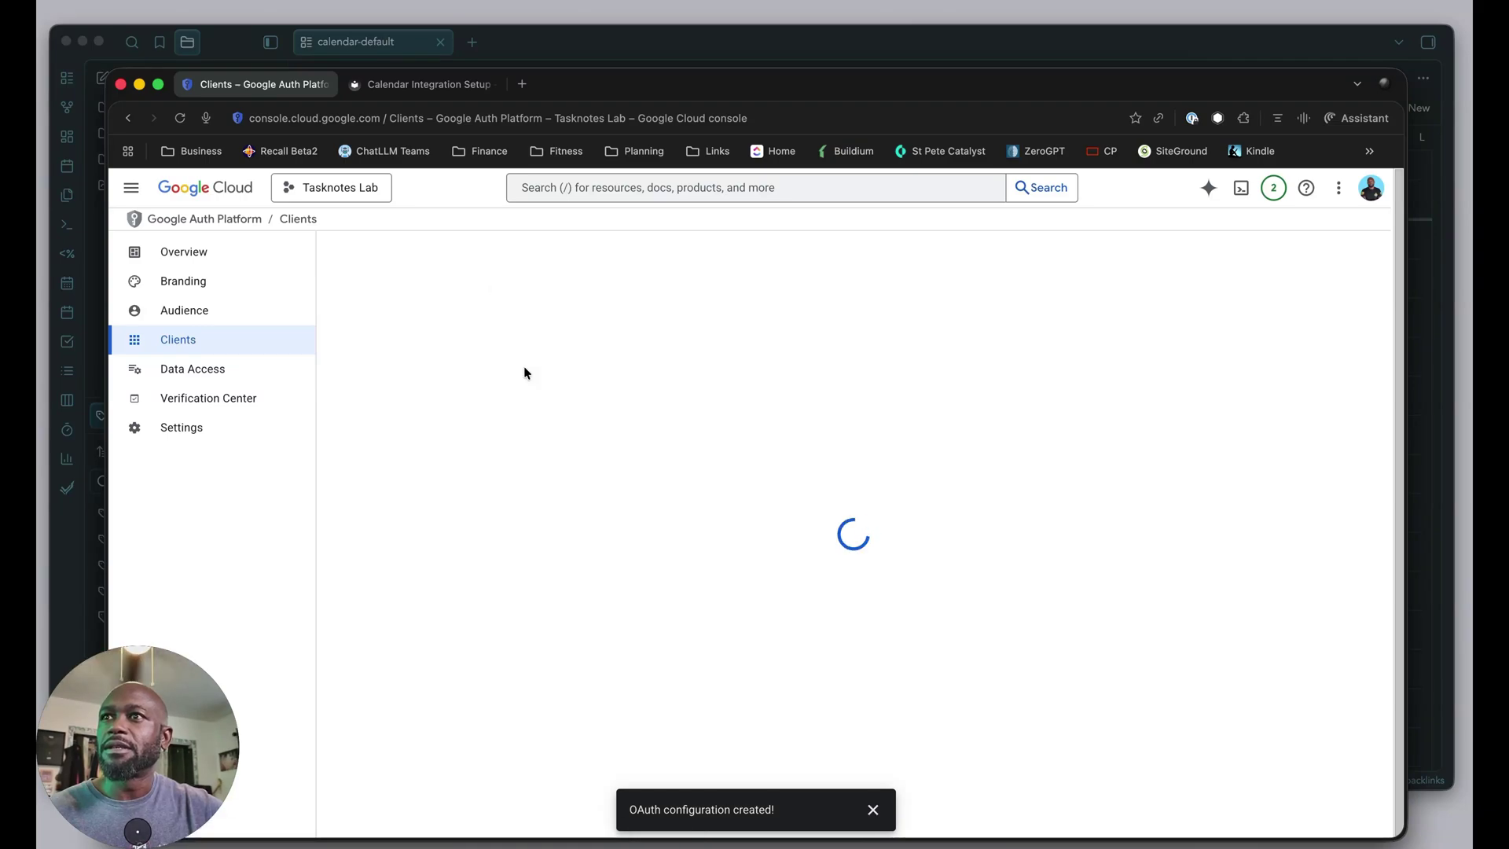
click(475, 378)
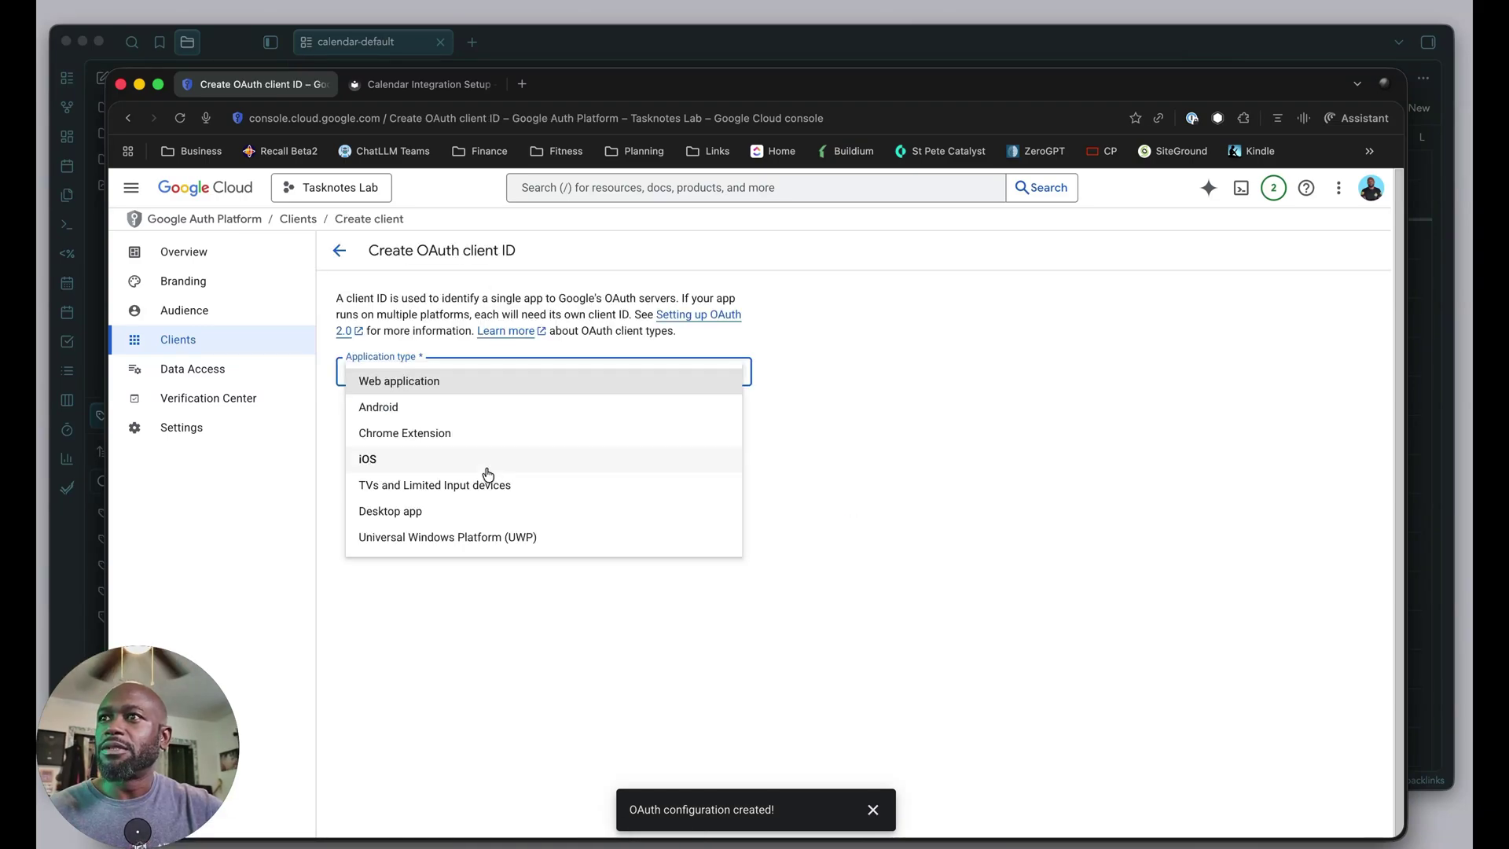
click(440, 518)
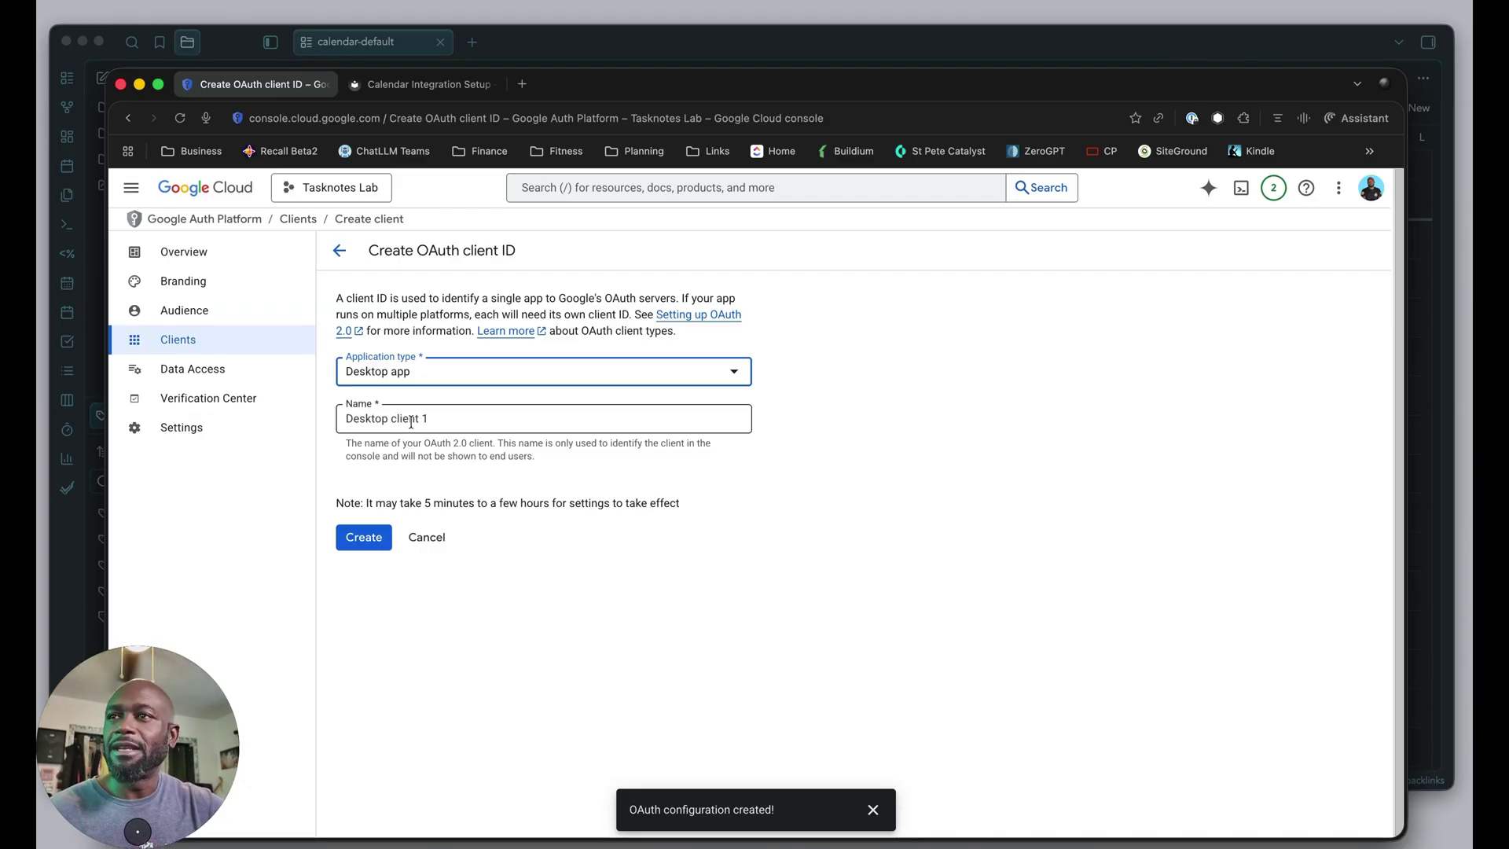
click(364, 537)
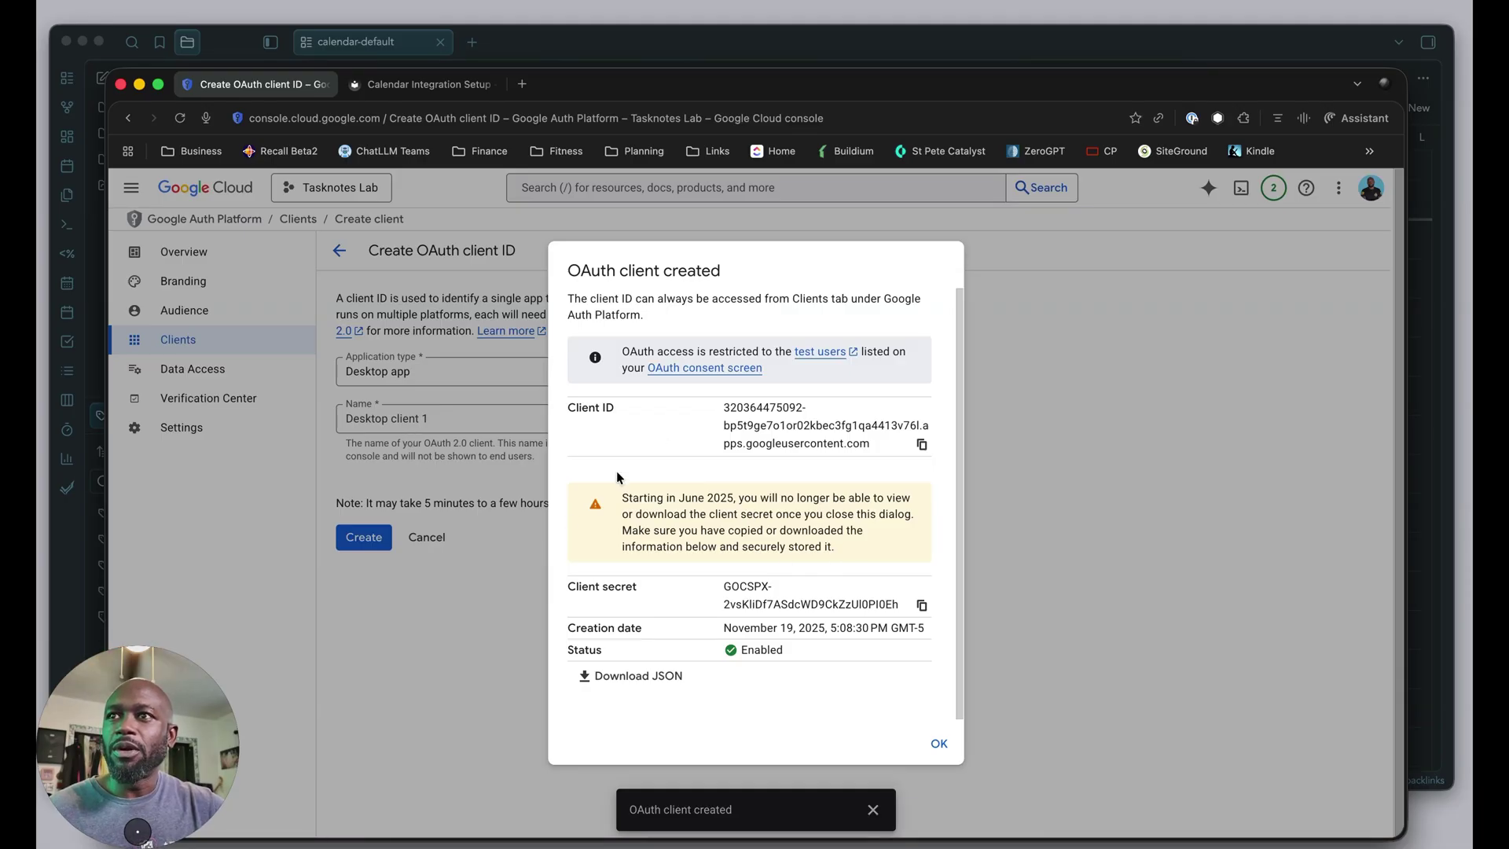
Copy the new client's ID and secret, then close the client details dialog.
drag(579, 408, 637, 469)
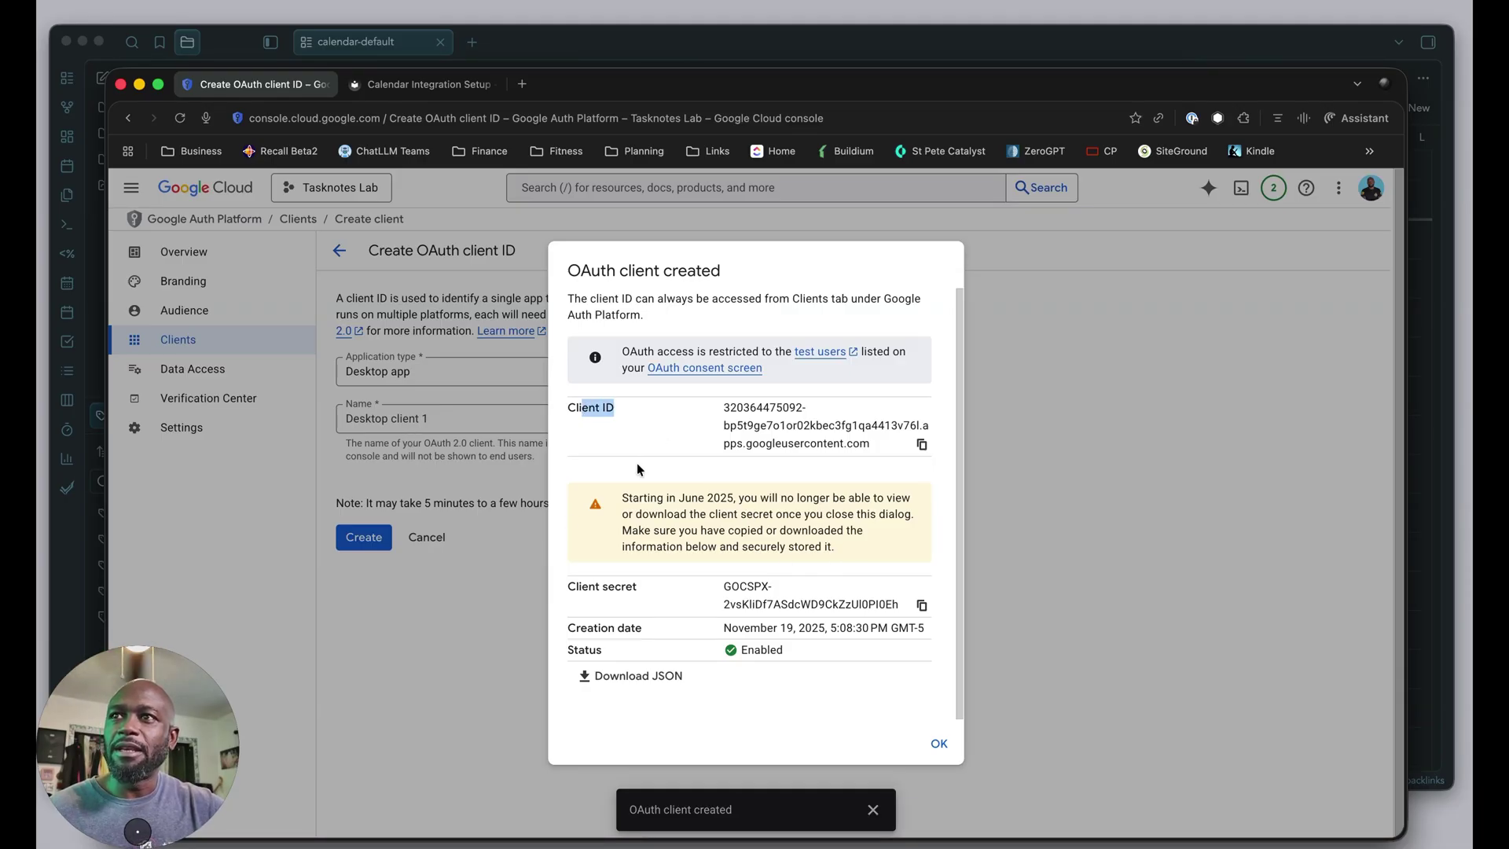
triple_click(611, 591)
click(813, 440)
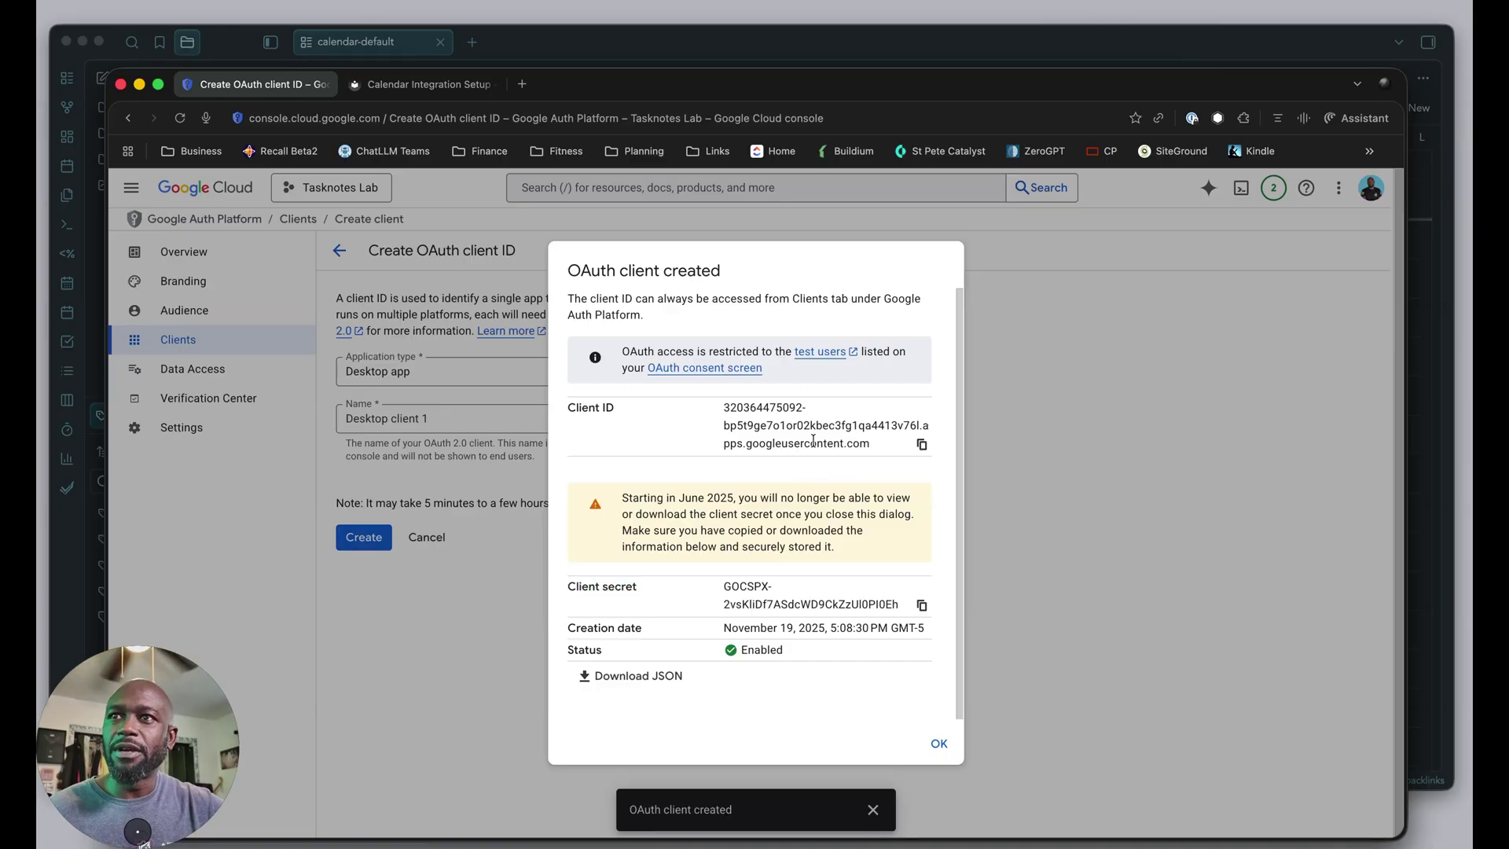
click(921, 444)
key(super+Tab)
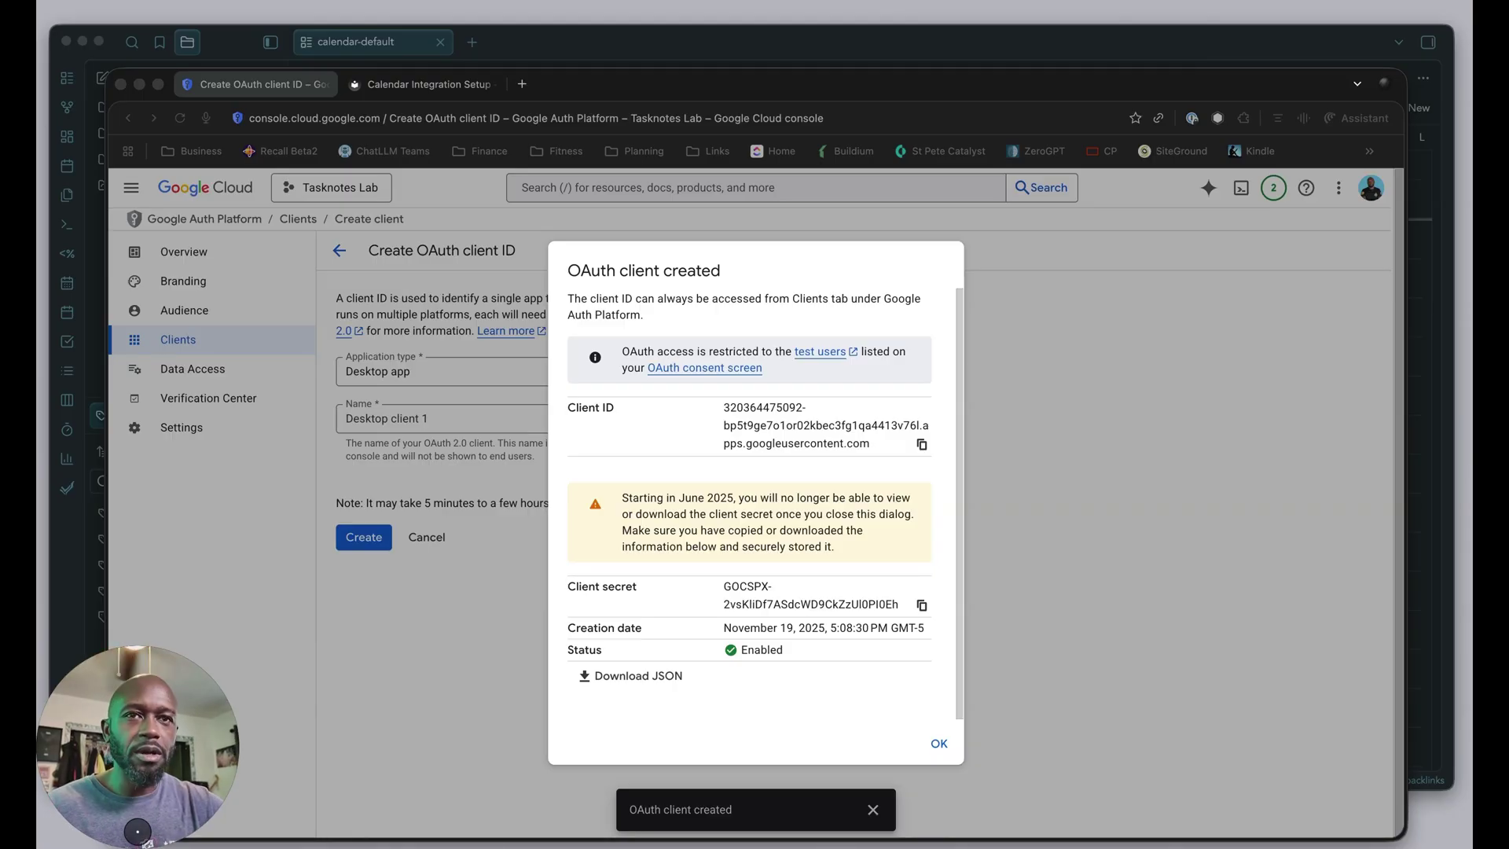
click(729, 555)
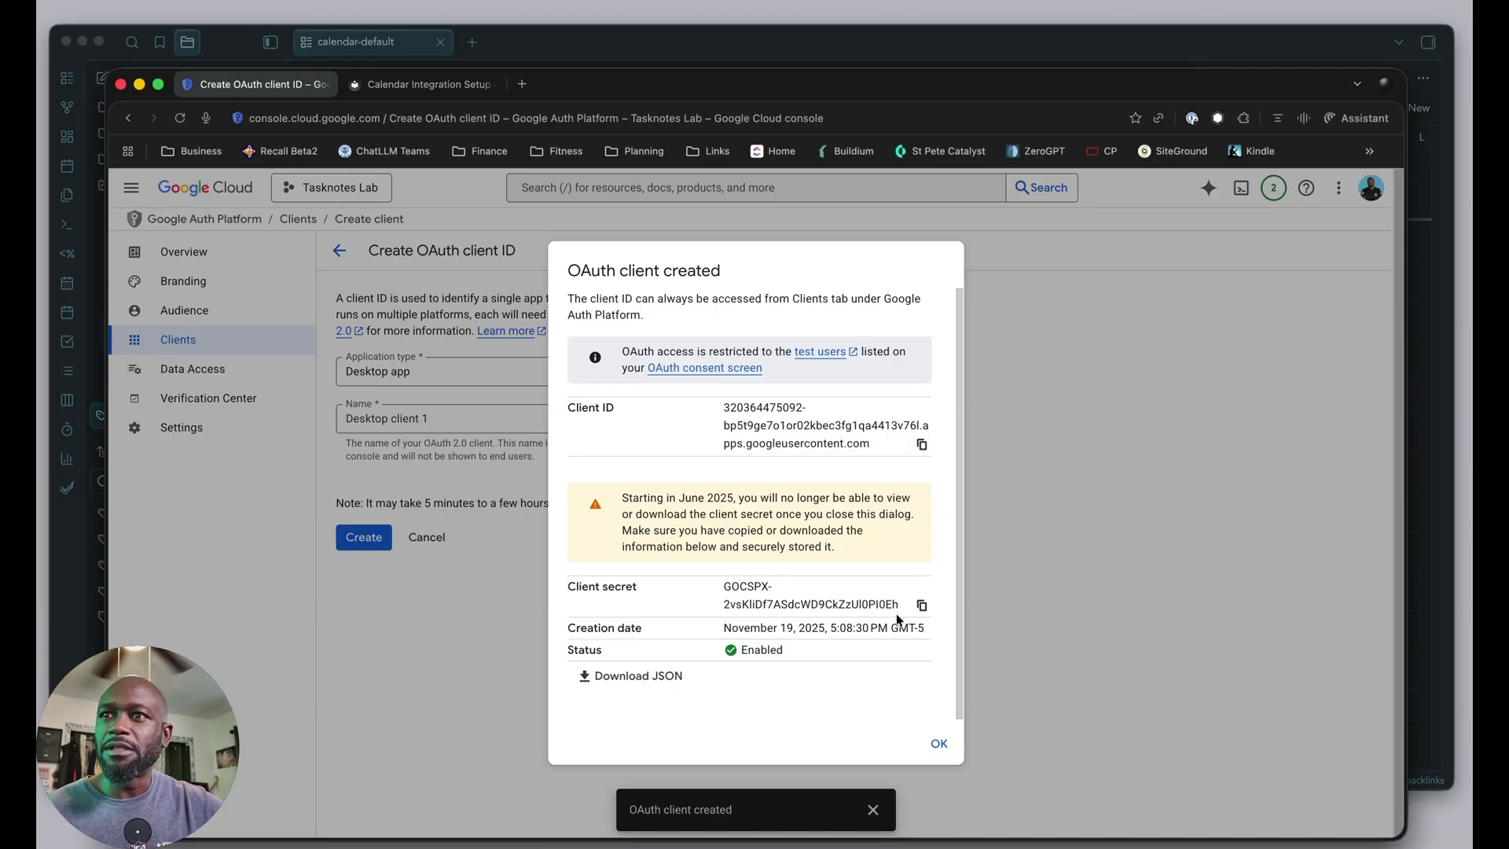
key(super+Tab)
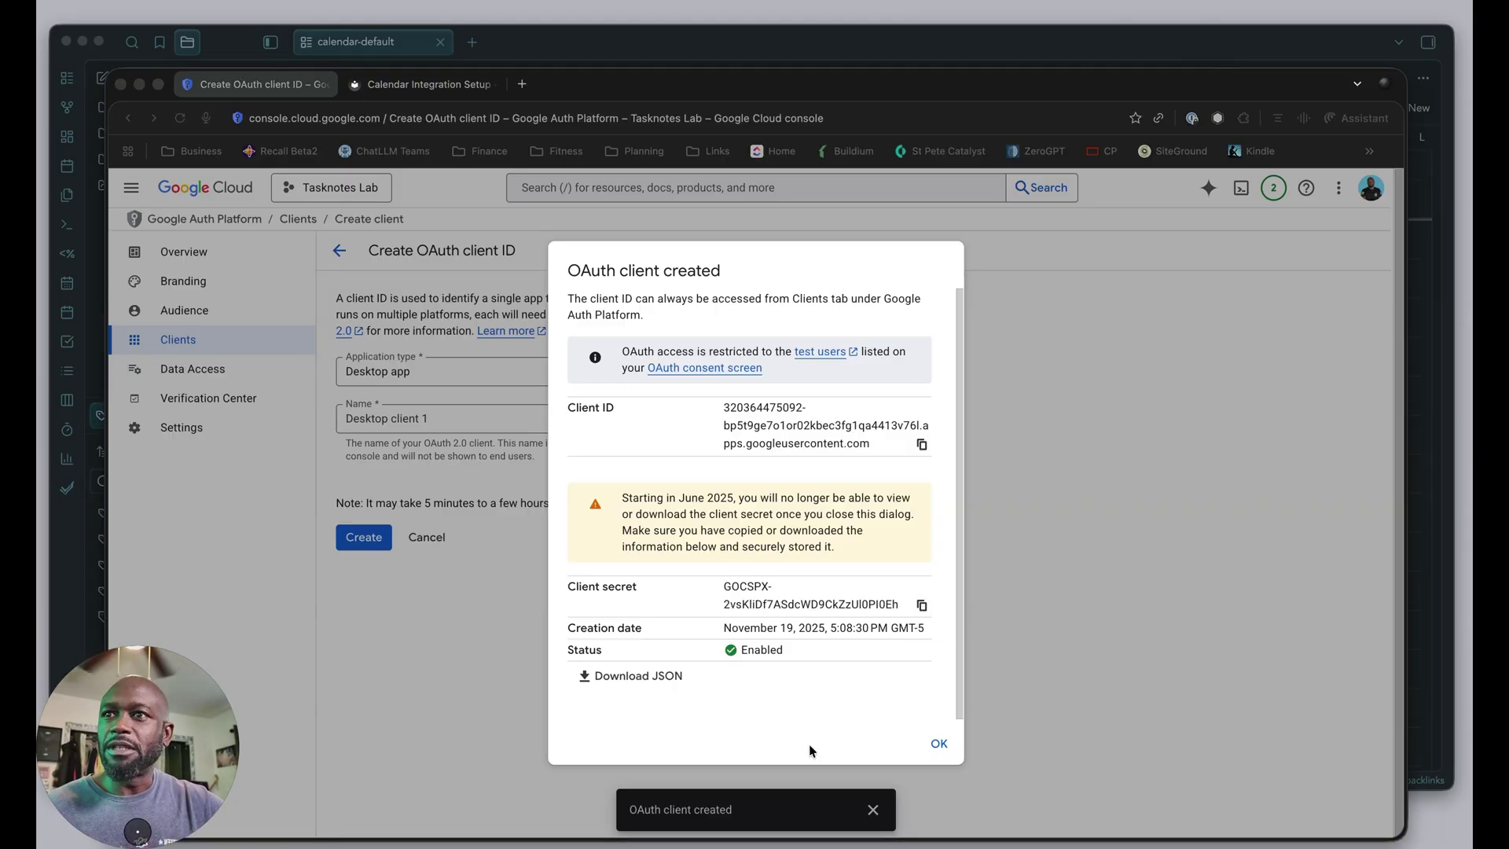
click(795, 740)
click(939, 745)
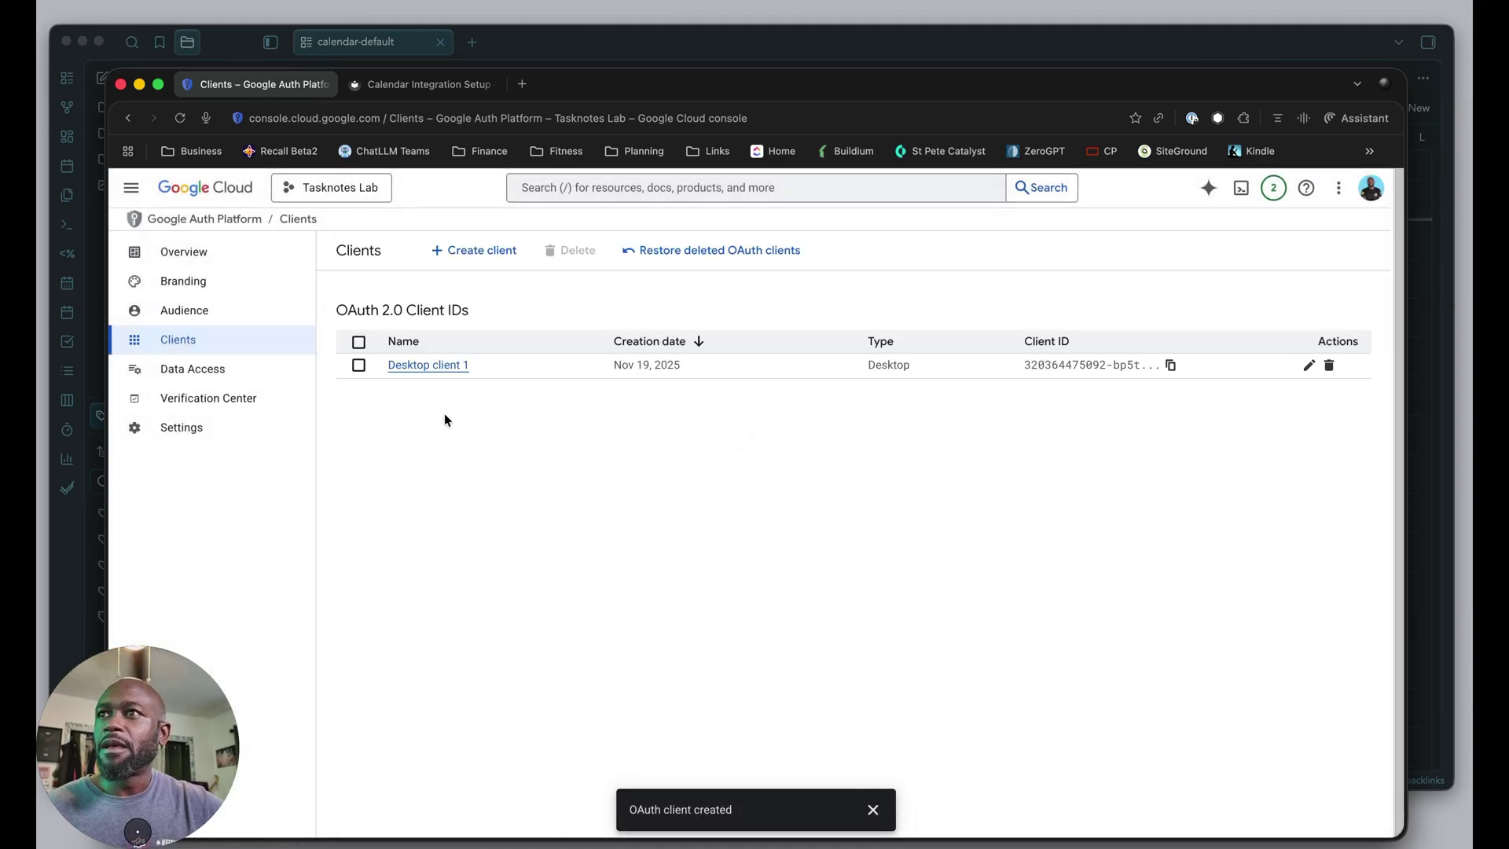
Add the account's Gmail address as a test user on the Audience page.
click(173, 319)
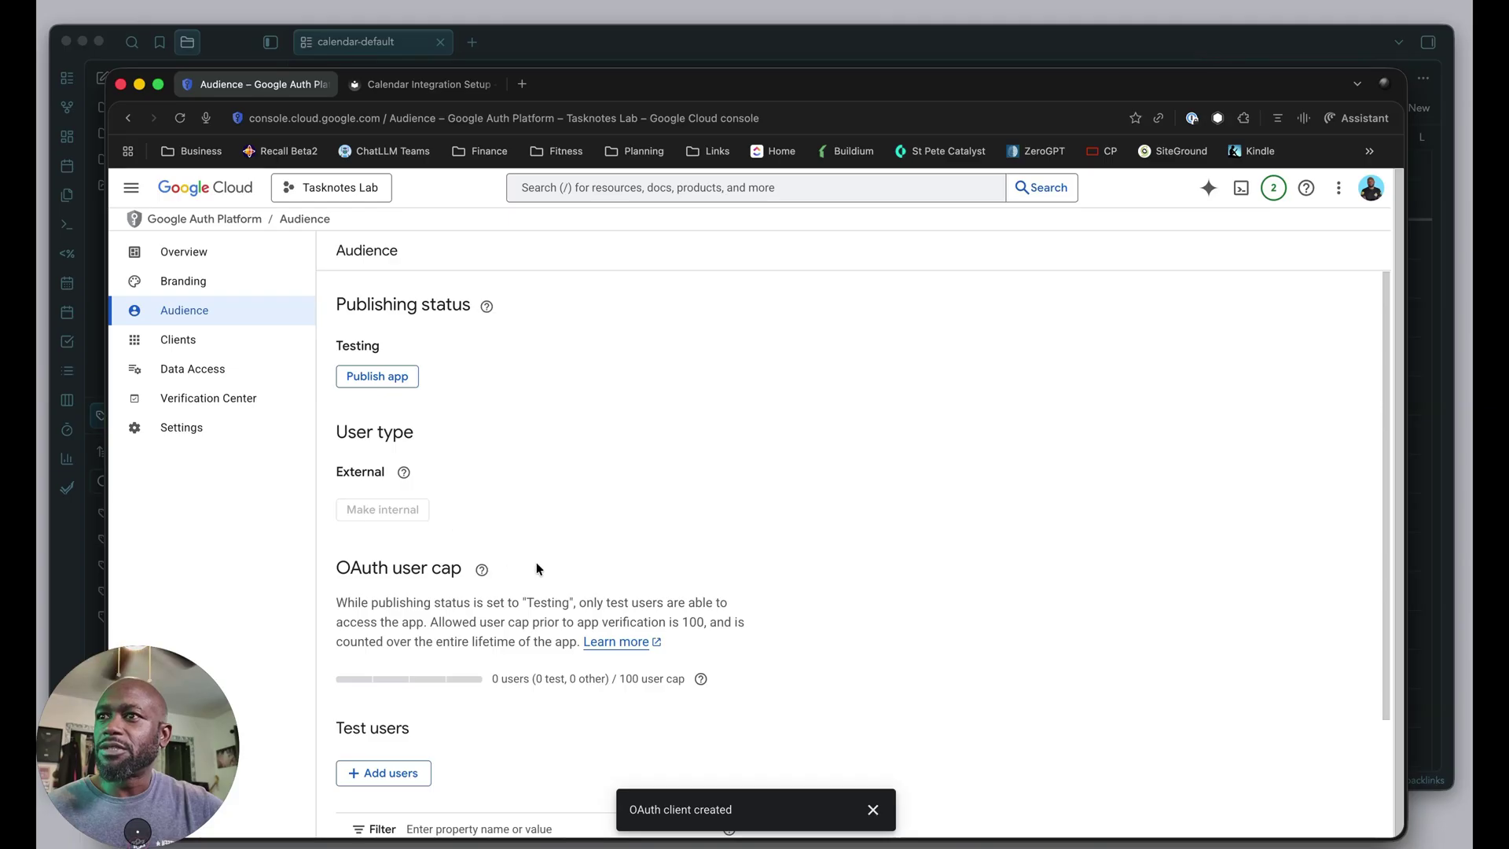
scroll(536, 564, down, 3)
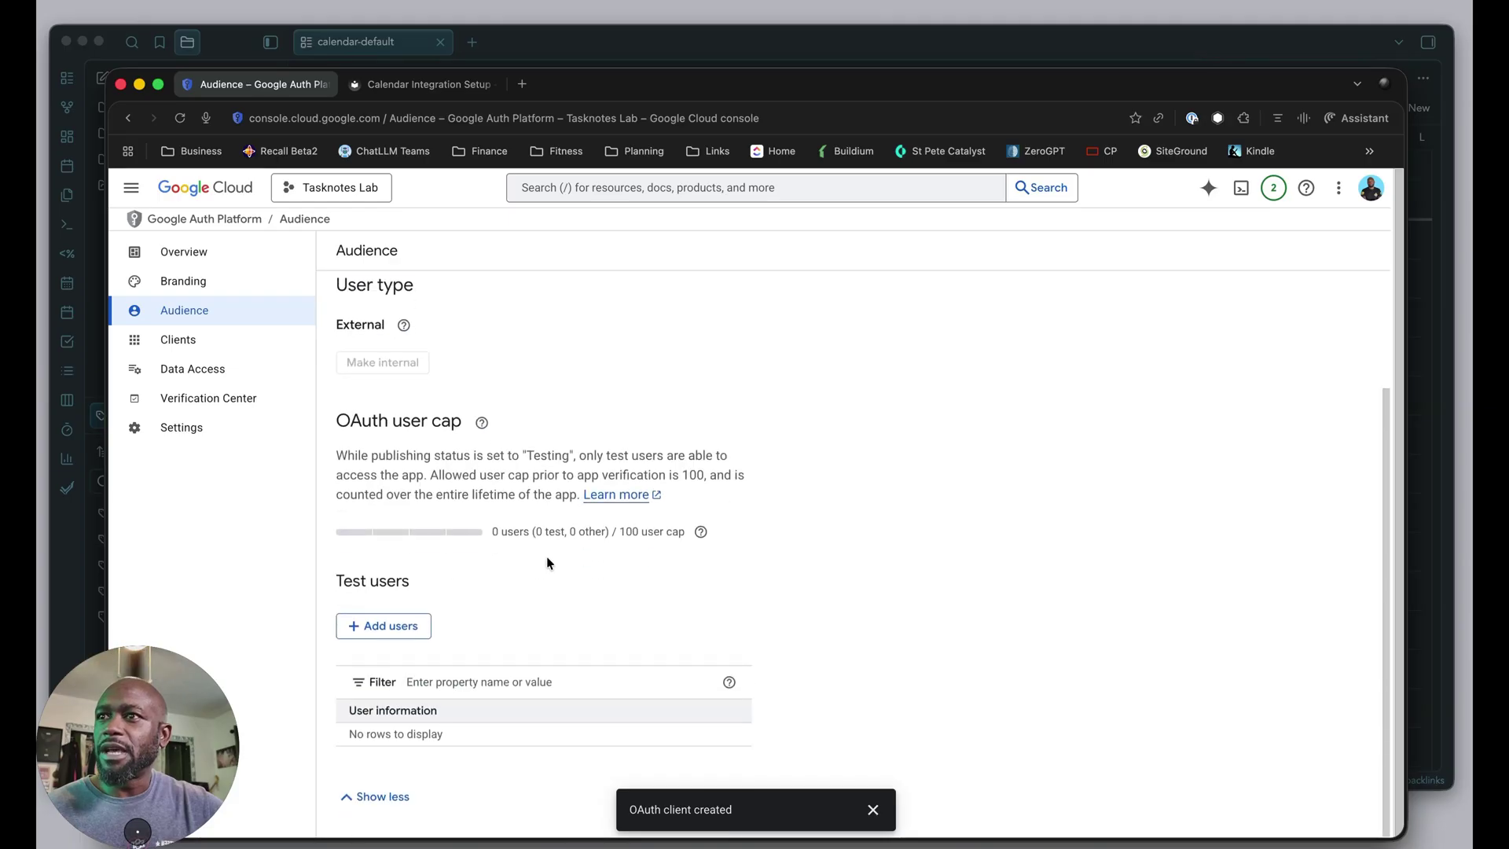
click(382, 626)
click(926, 342)
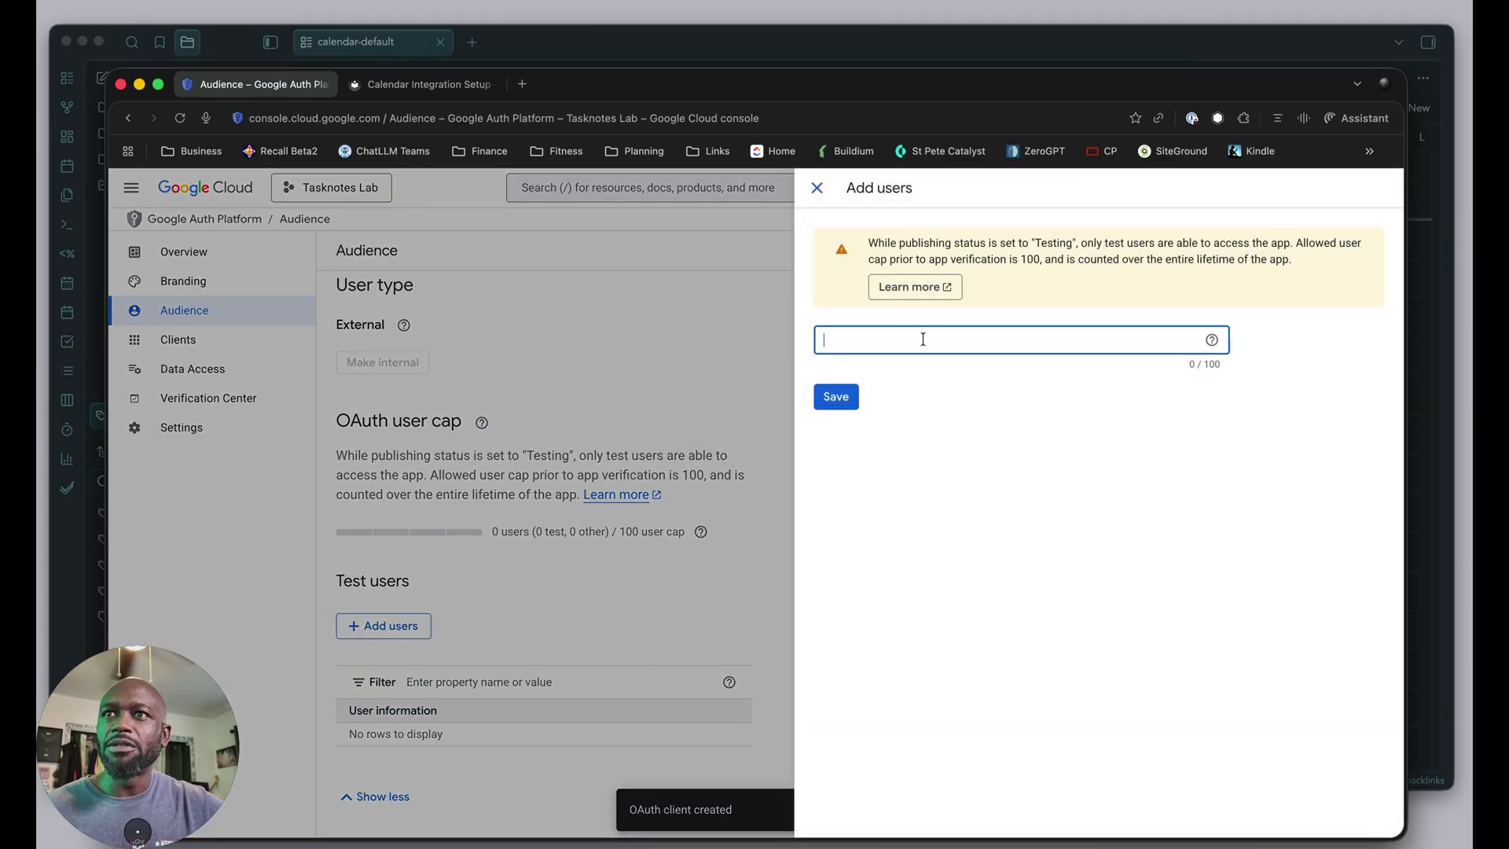
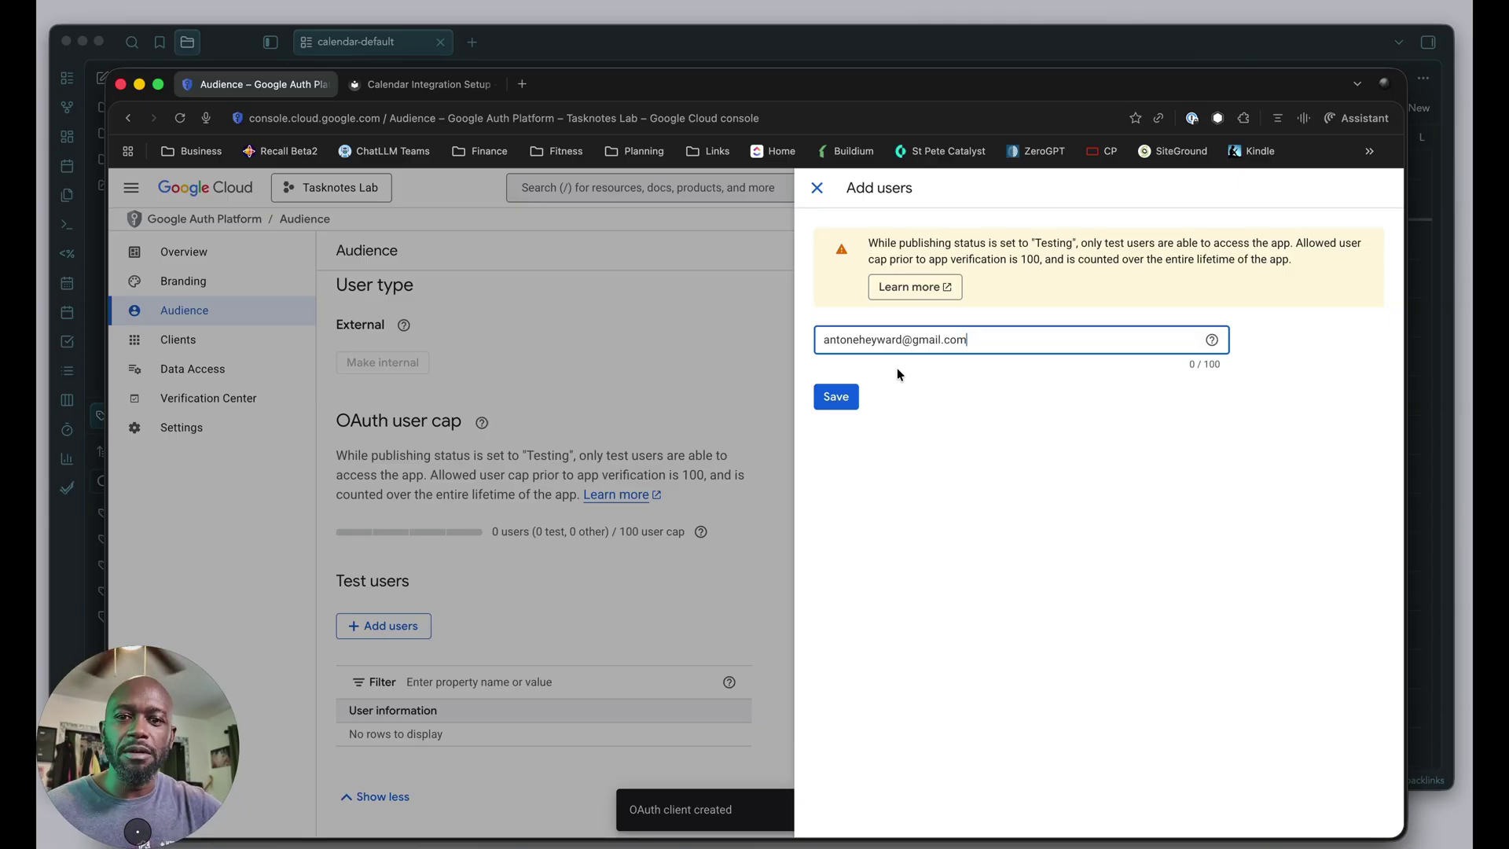
key(Return)
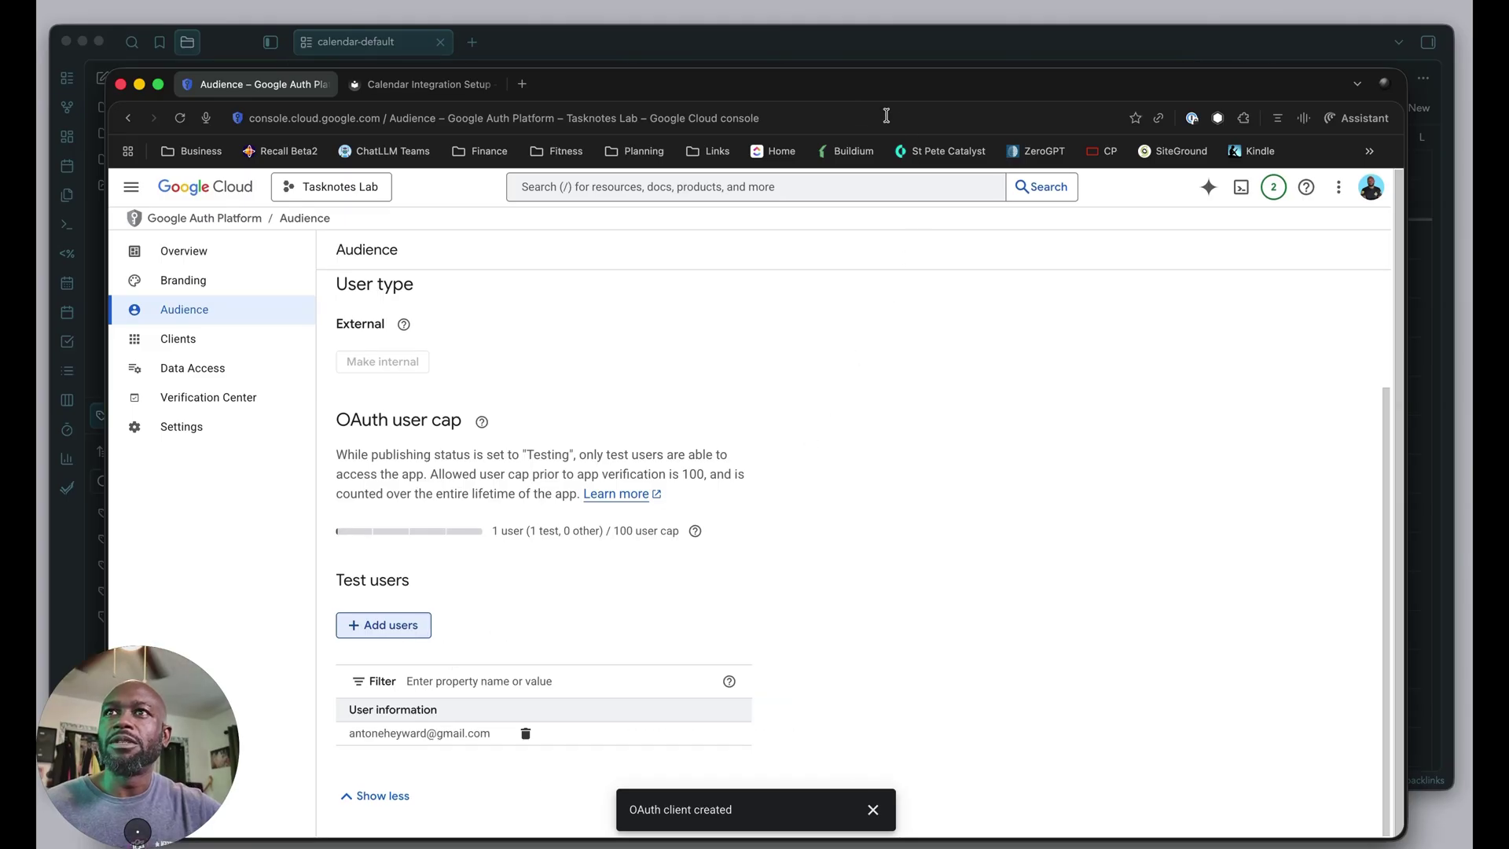
Paste the OAuth client ID and client secret into the TaskNotes Google Calendar fields.
click(747, 55)
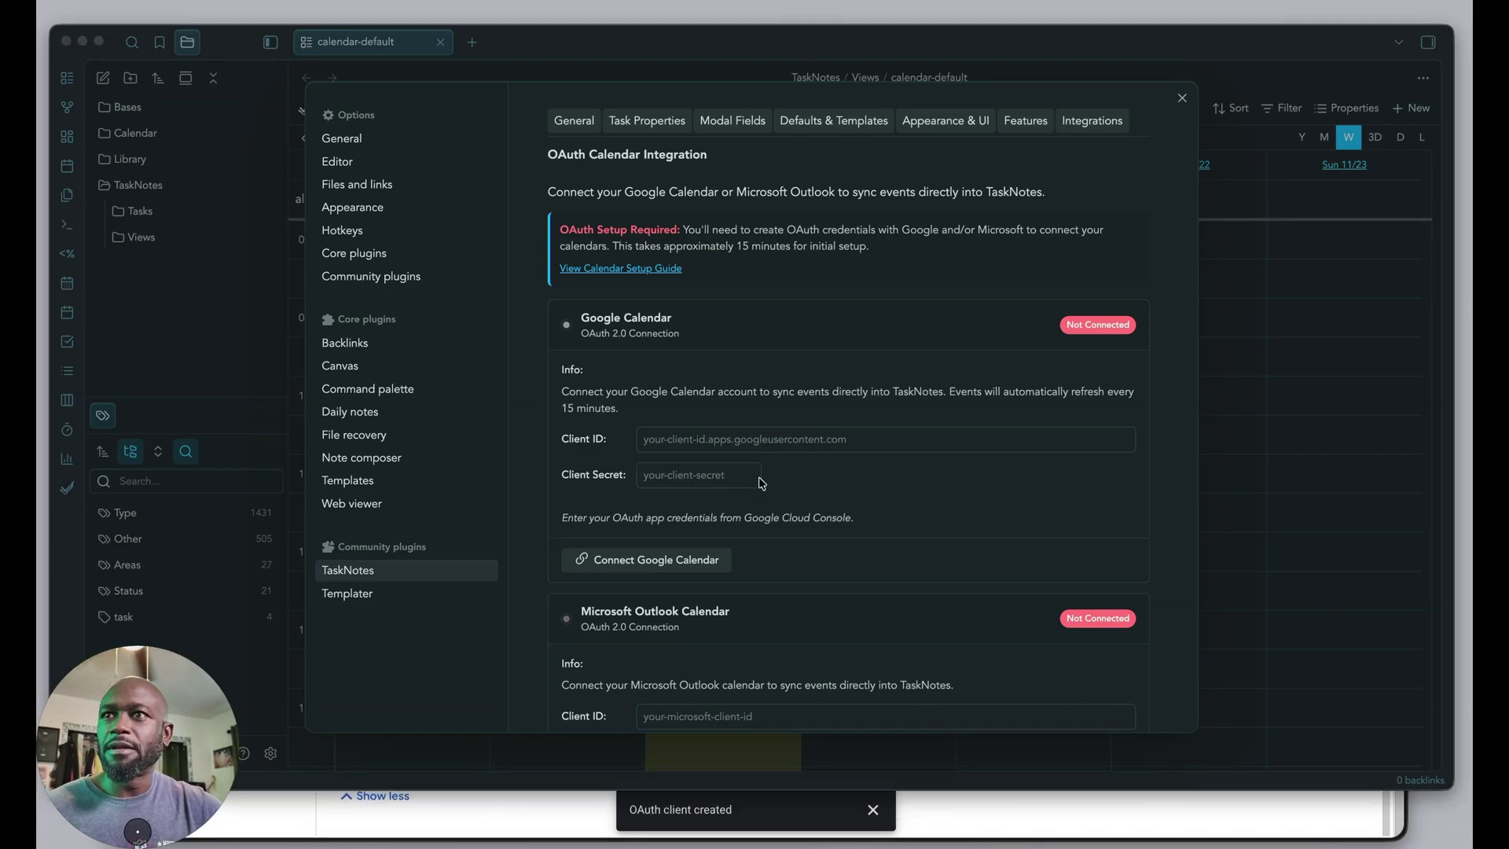
click(723, 440)
key(super+v)
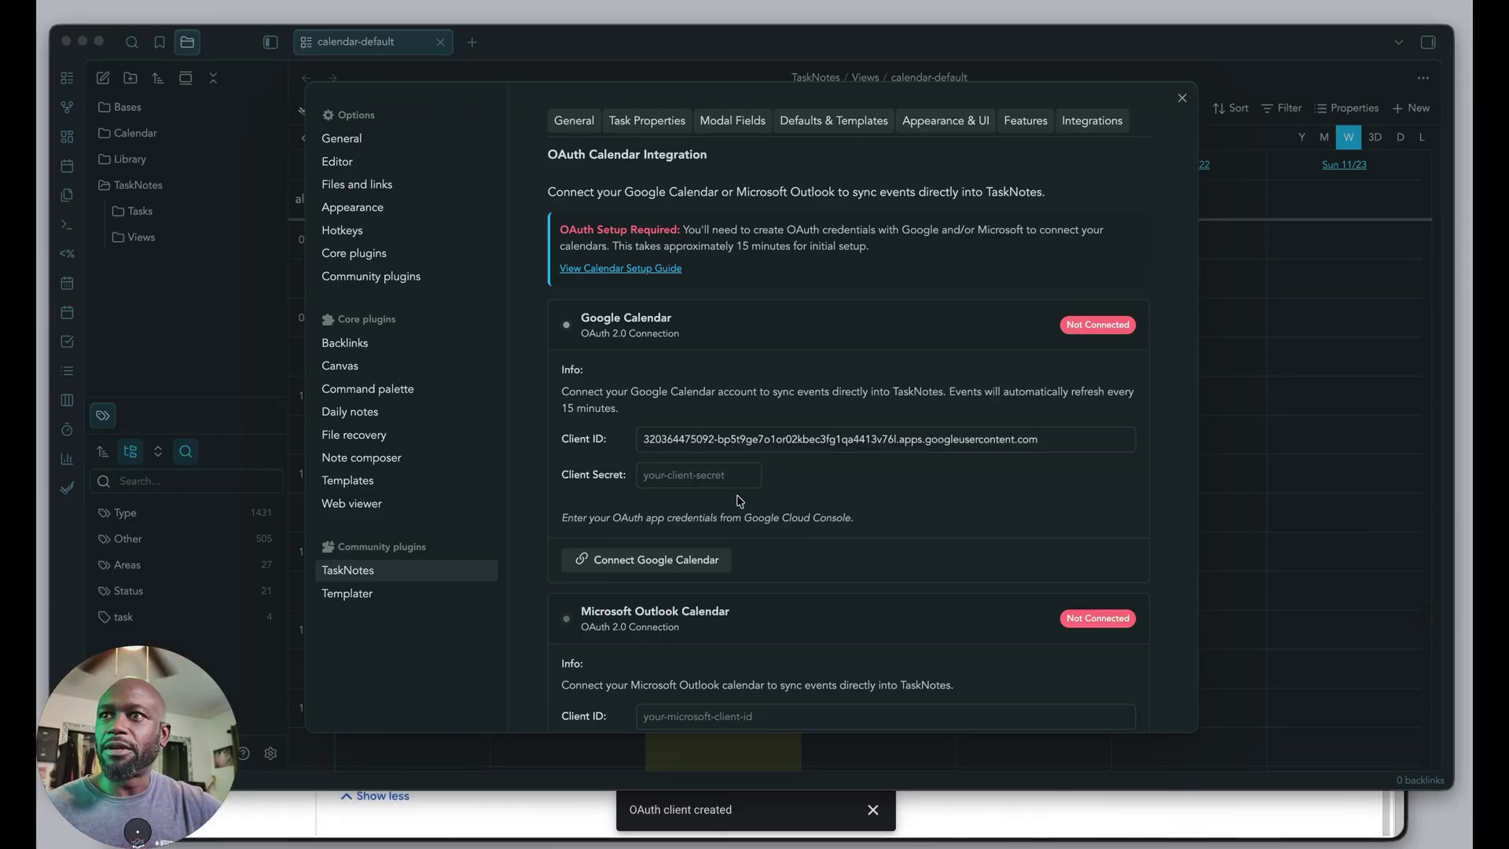
click(699, 481)
click(678, 475)
key(super+v)
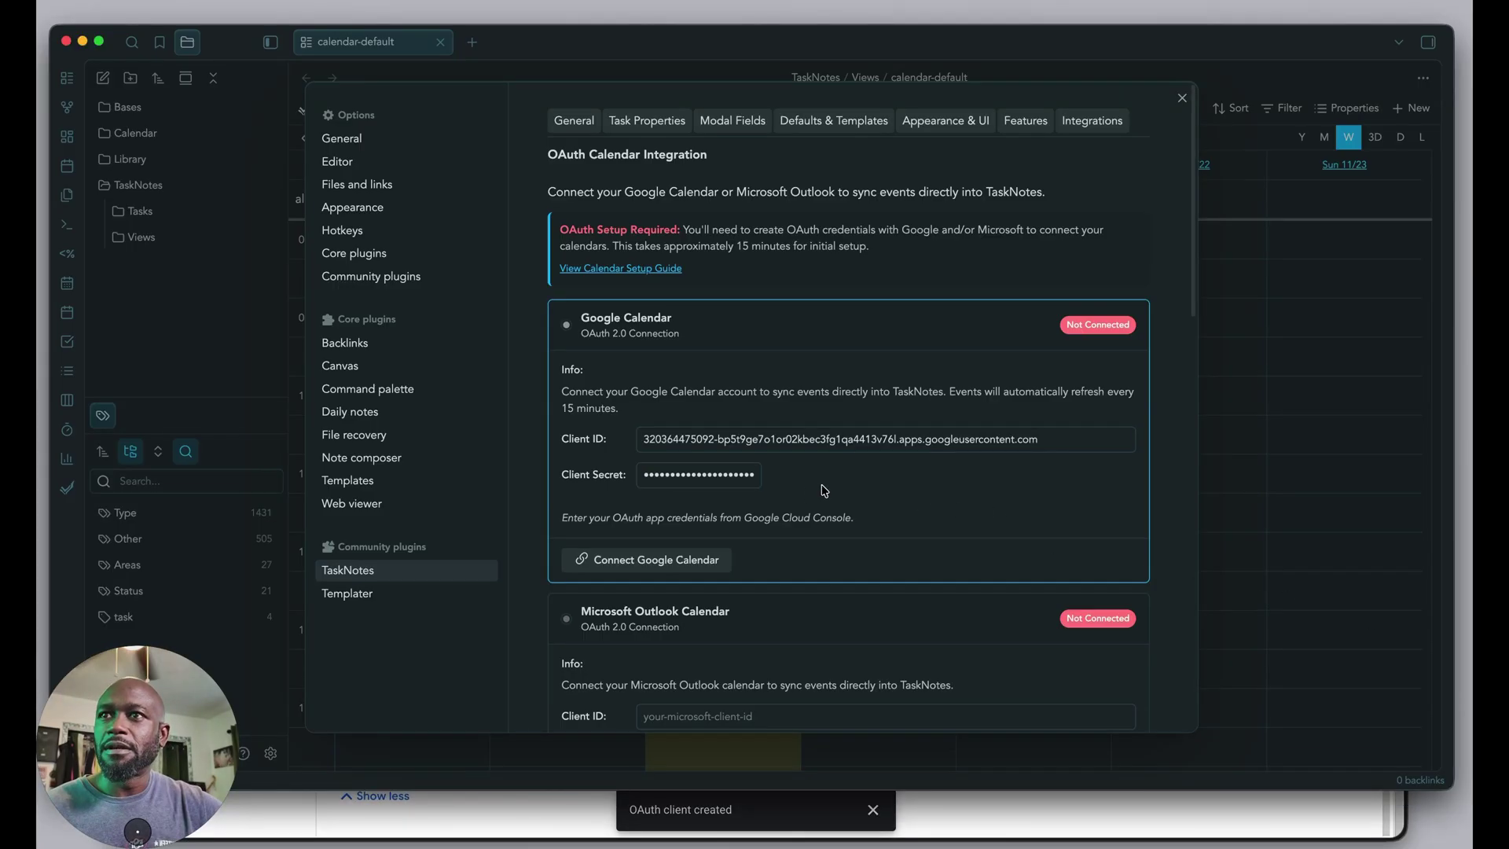
Sign in with the Google account, grant Tasknote Lab all calendar permissions, and close the success page.
click(629, 566)
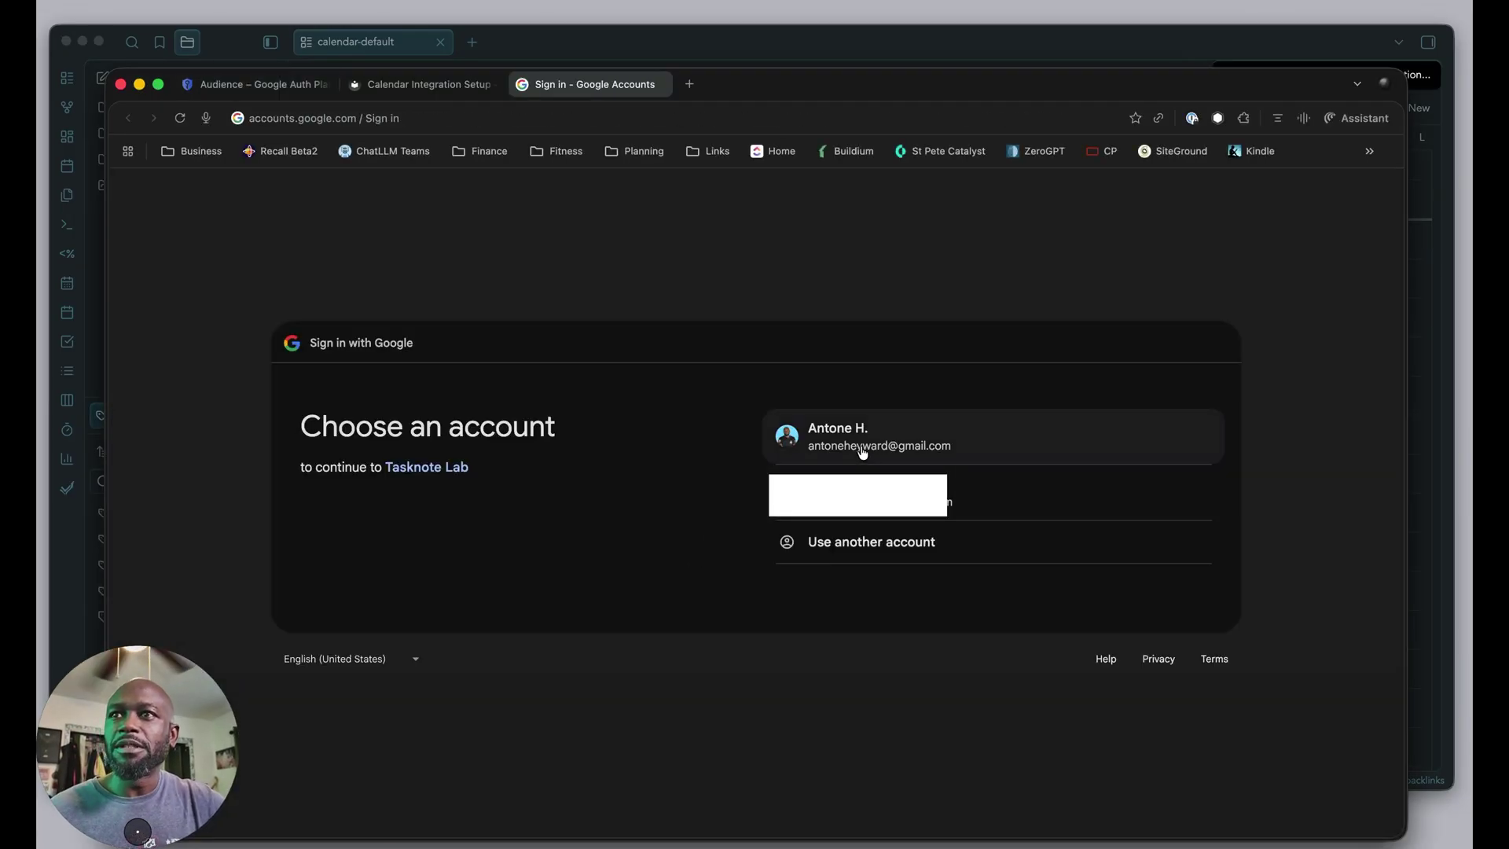
click(841, 452)
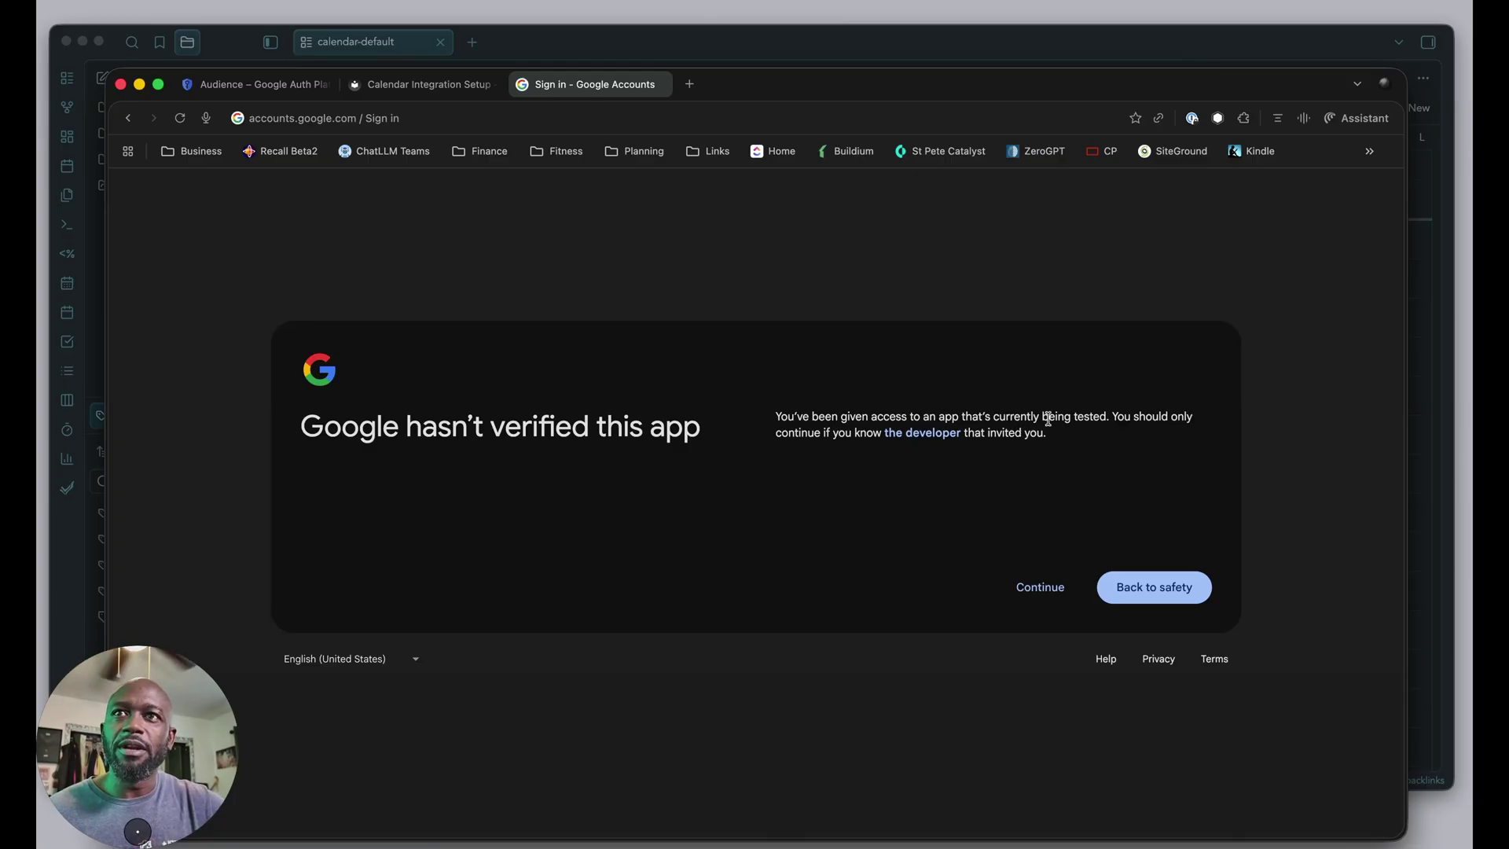
click(1038, 590)
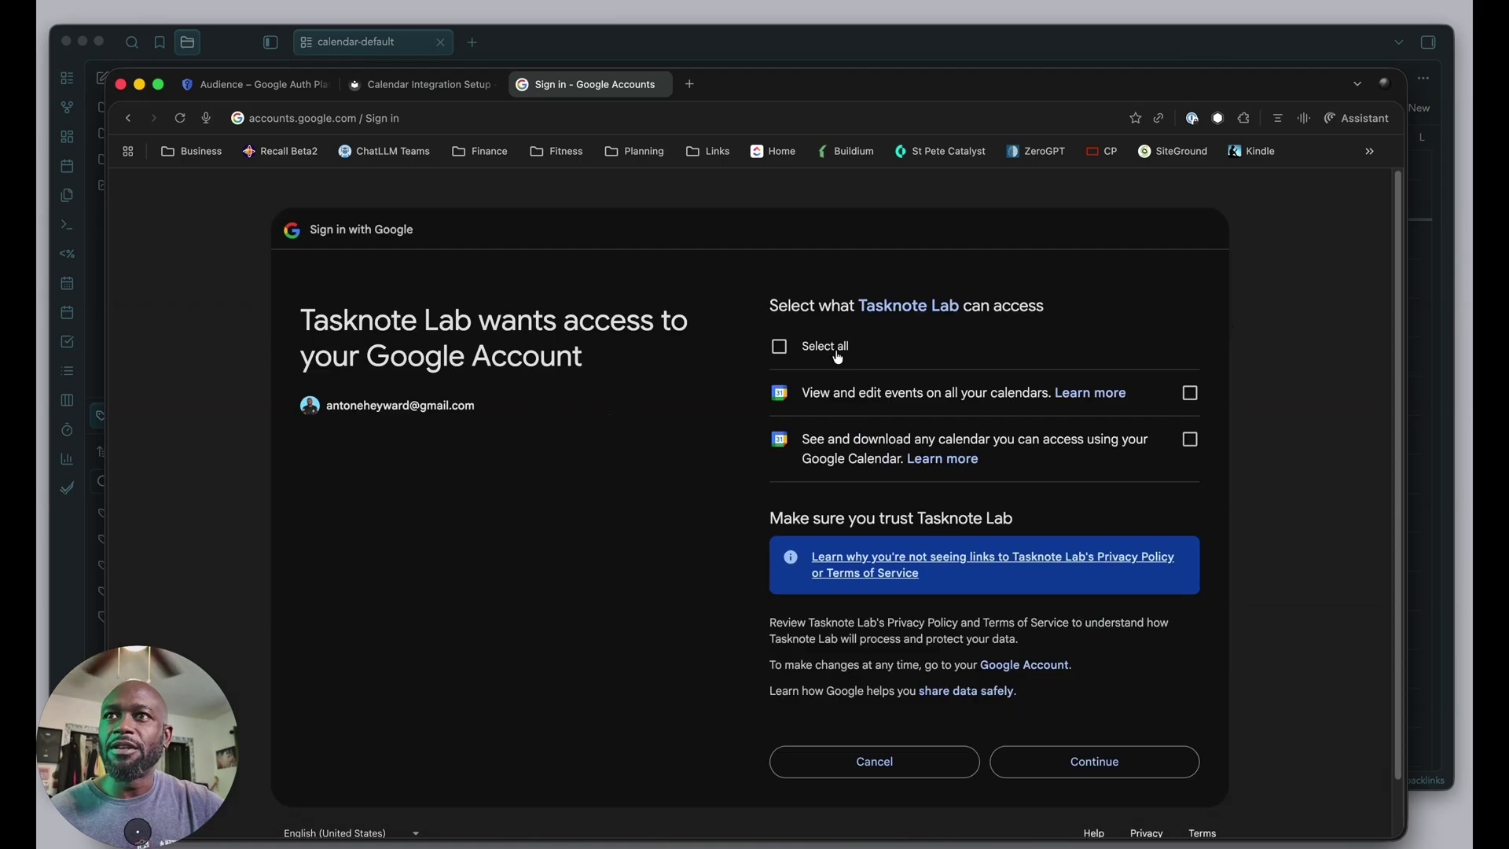
click(779, 347)
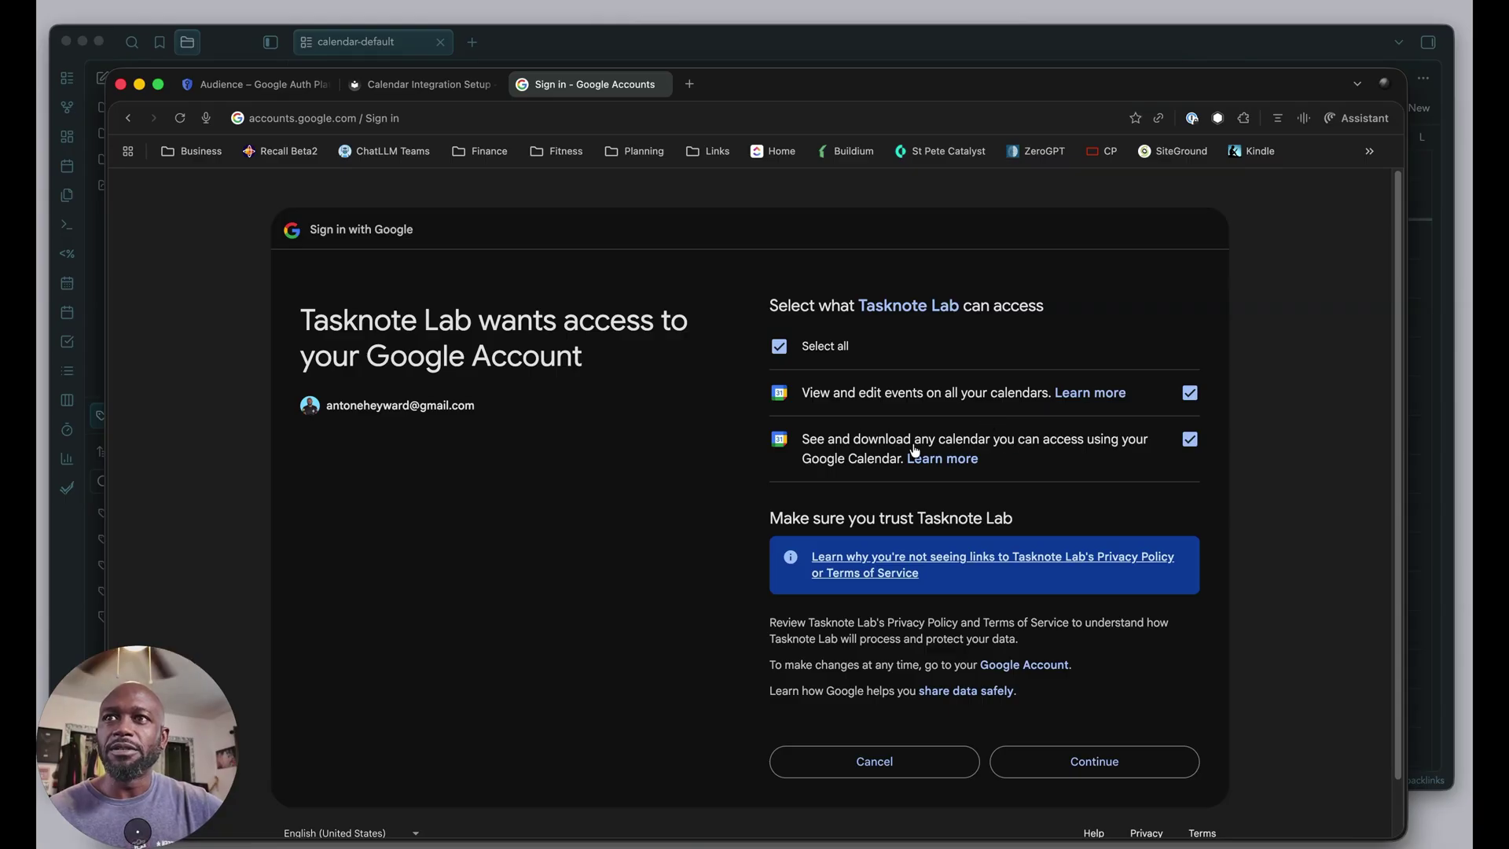
click(1080, 765)
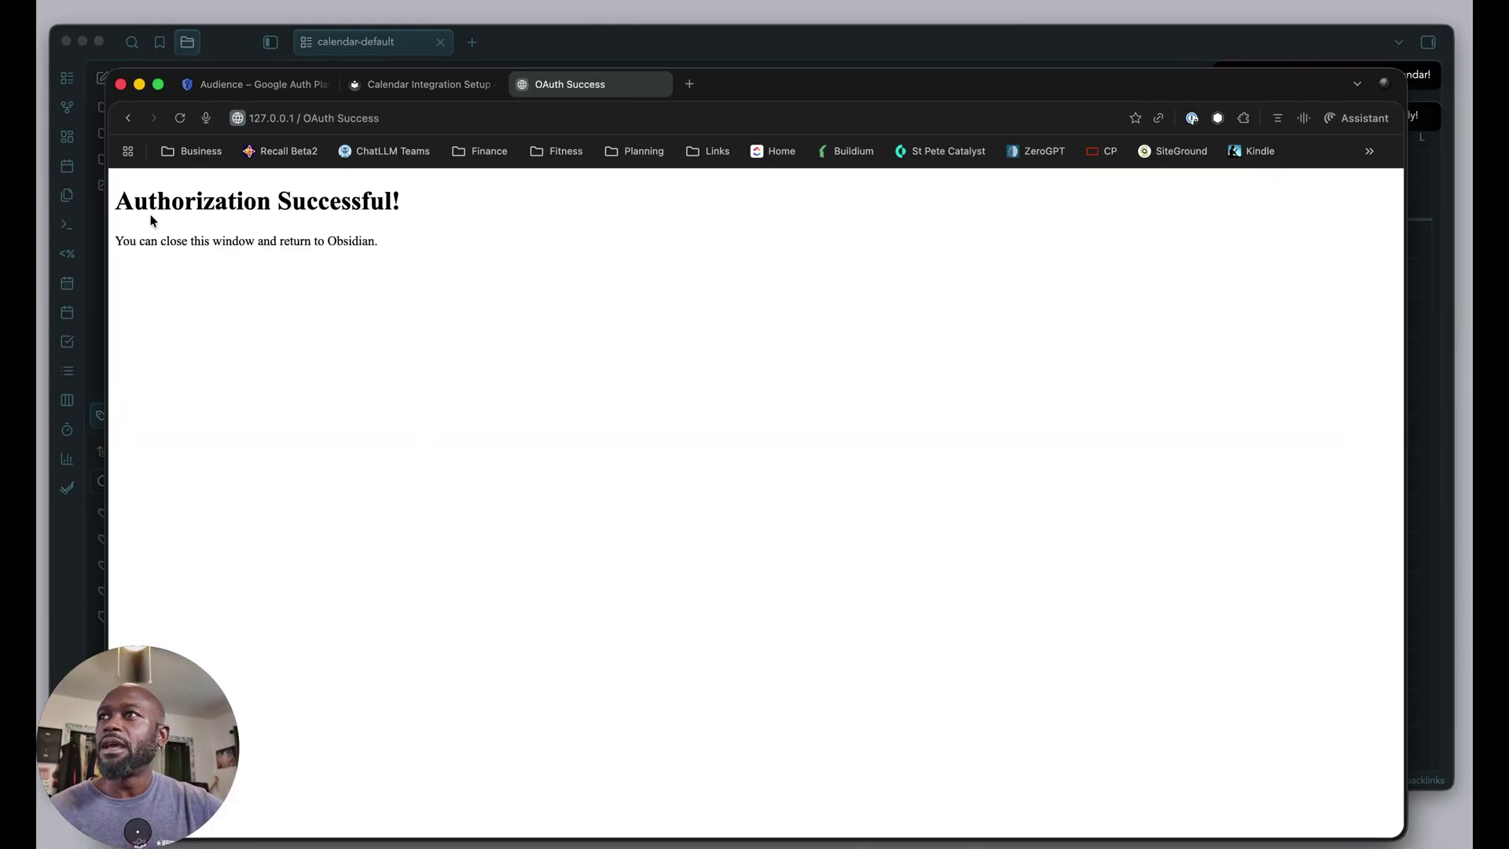
drag(115, 196, 410, 211)
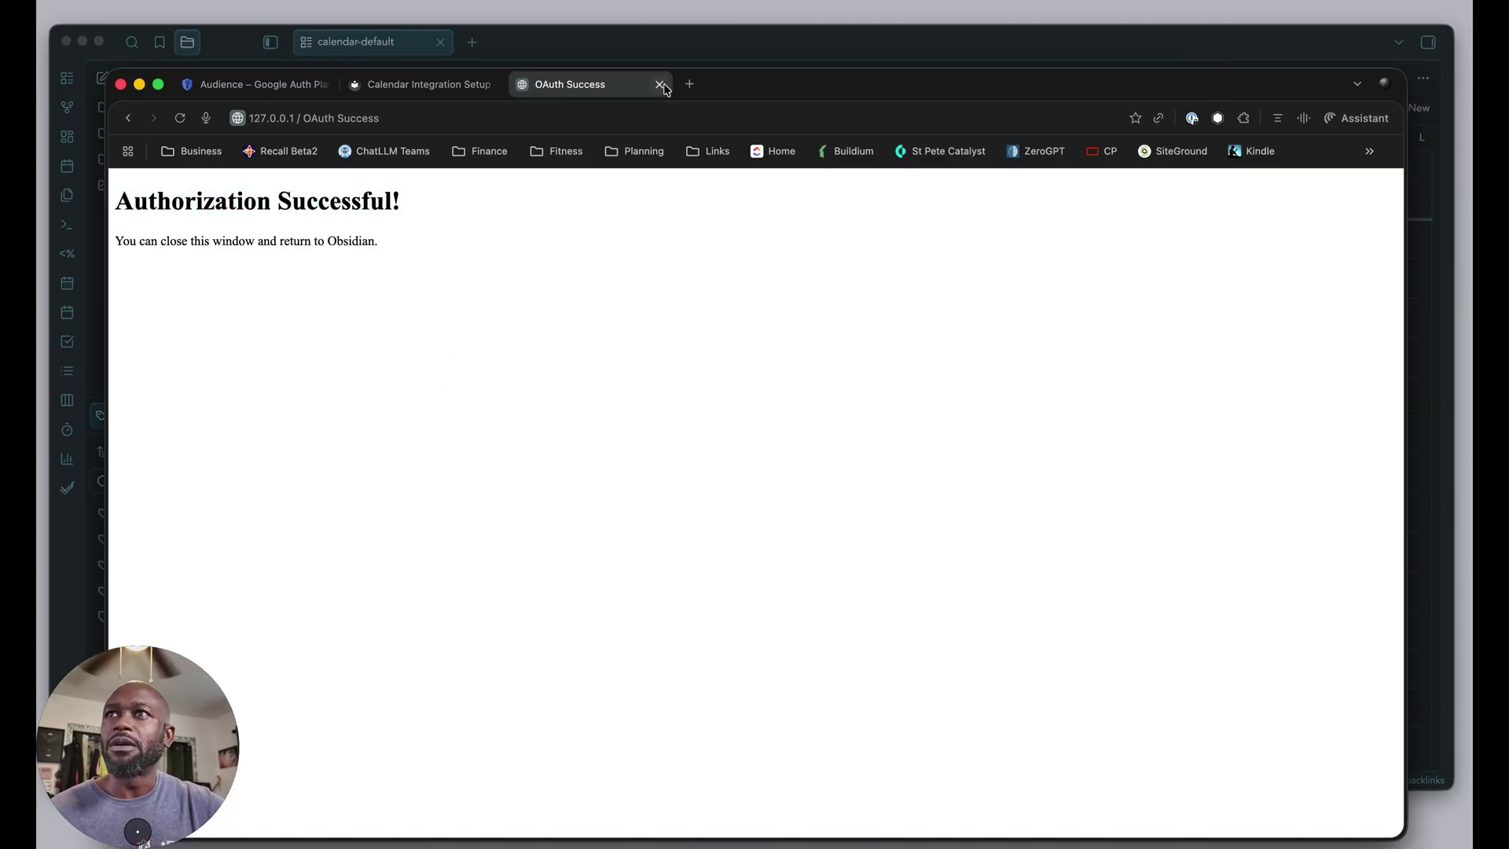
click(661, 84)
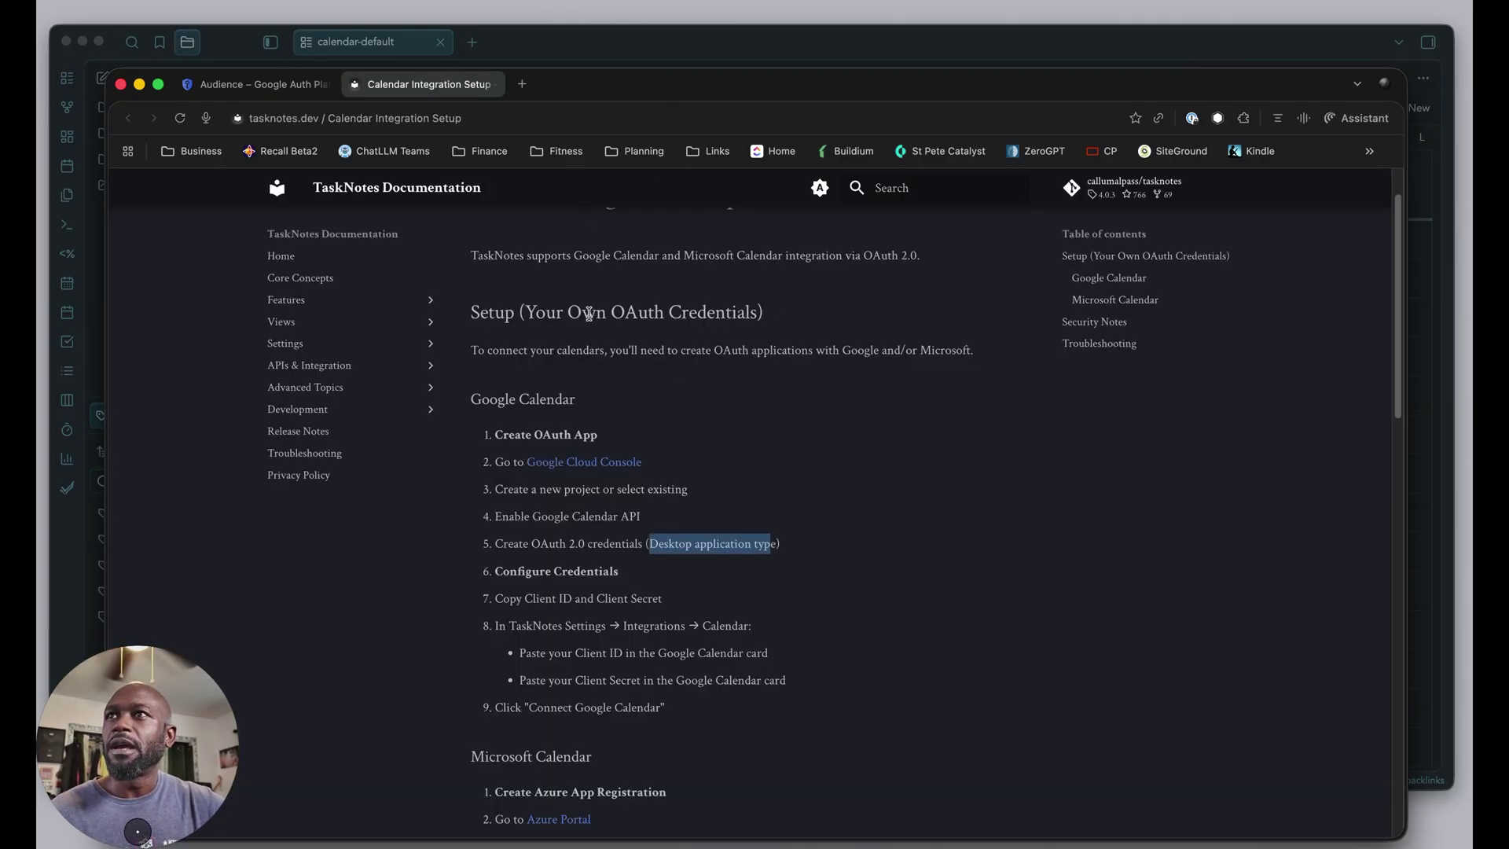
Close TaskNotes settings and view the week calendar showing synced events like Key West Trip.
click(539, 49)
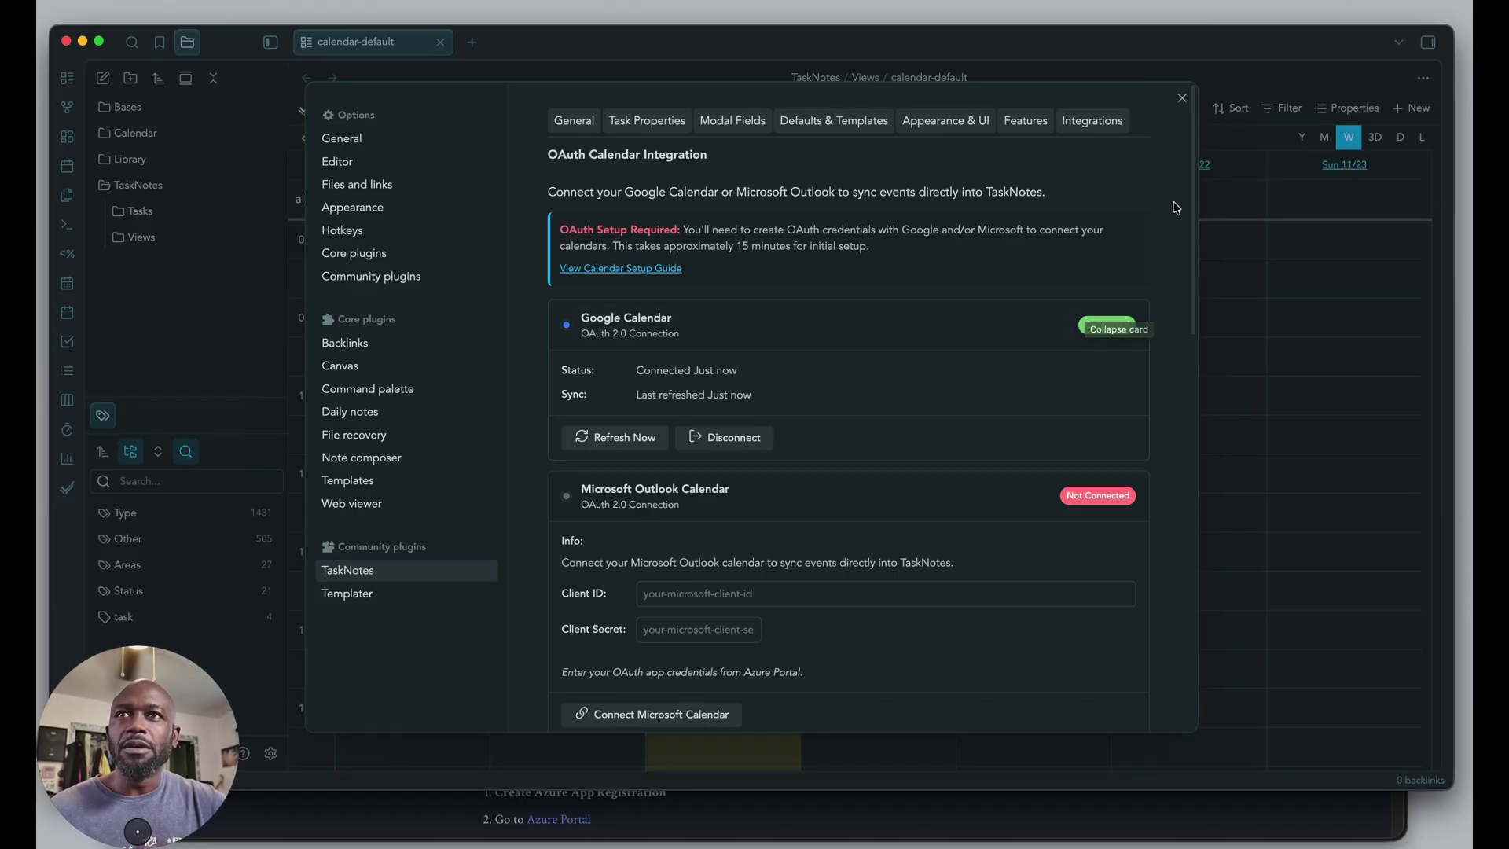
click(1183, 100)
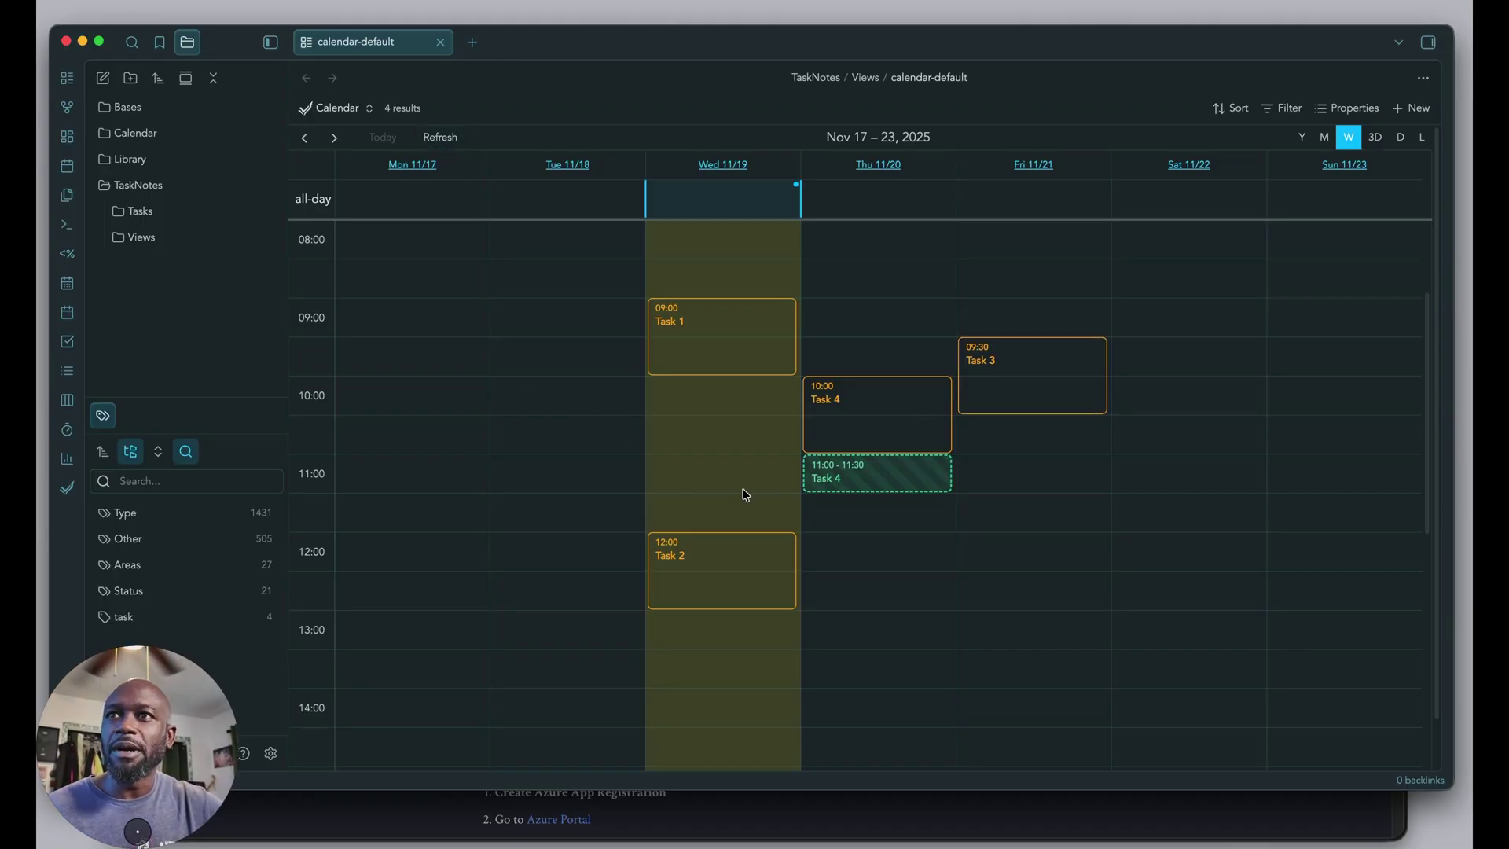
mouse_move(860, 546)
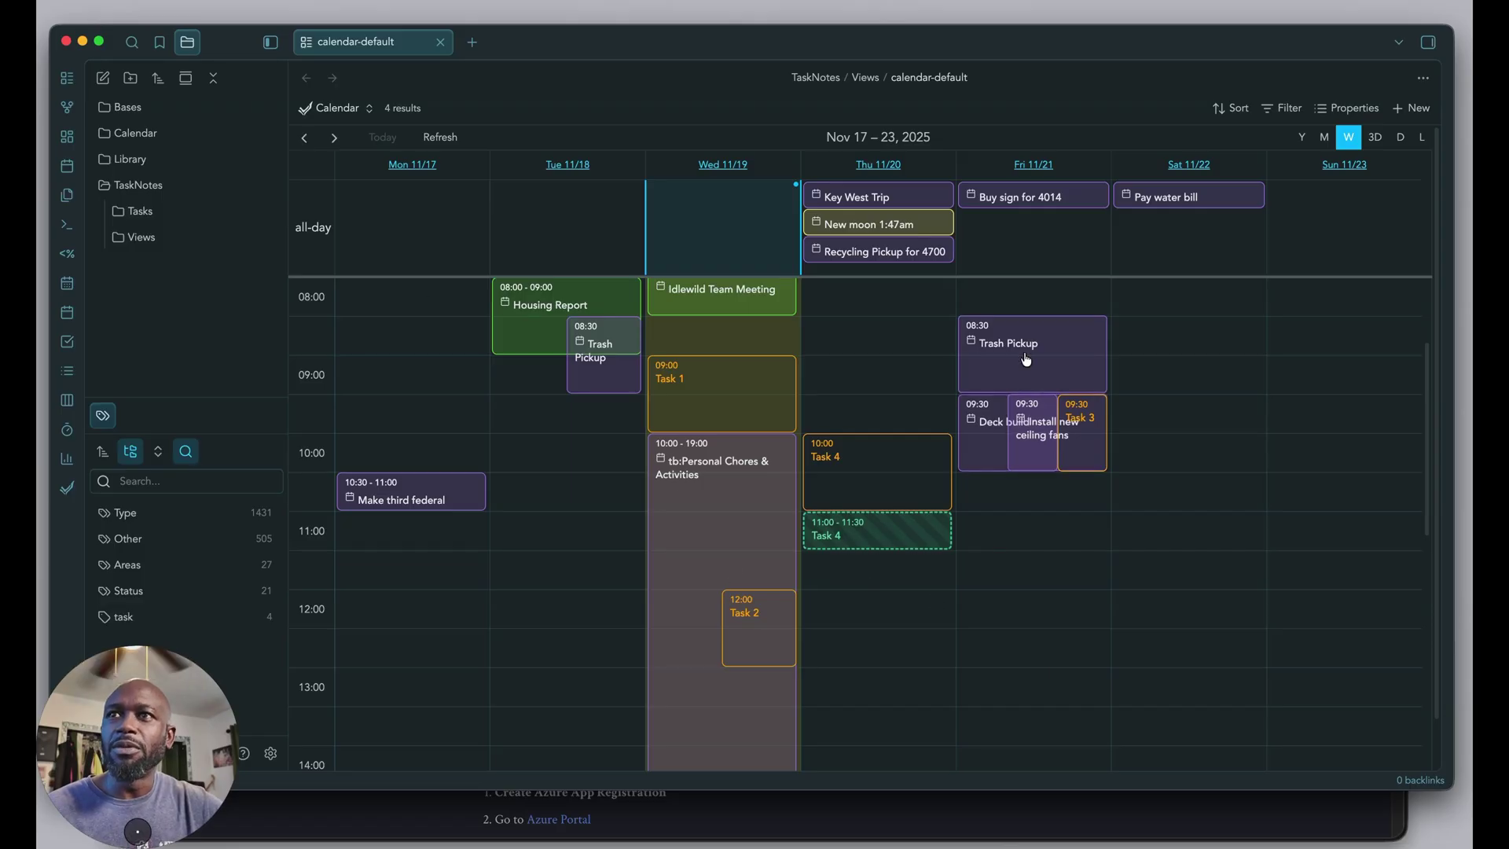
click(367, 110)
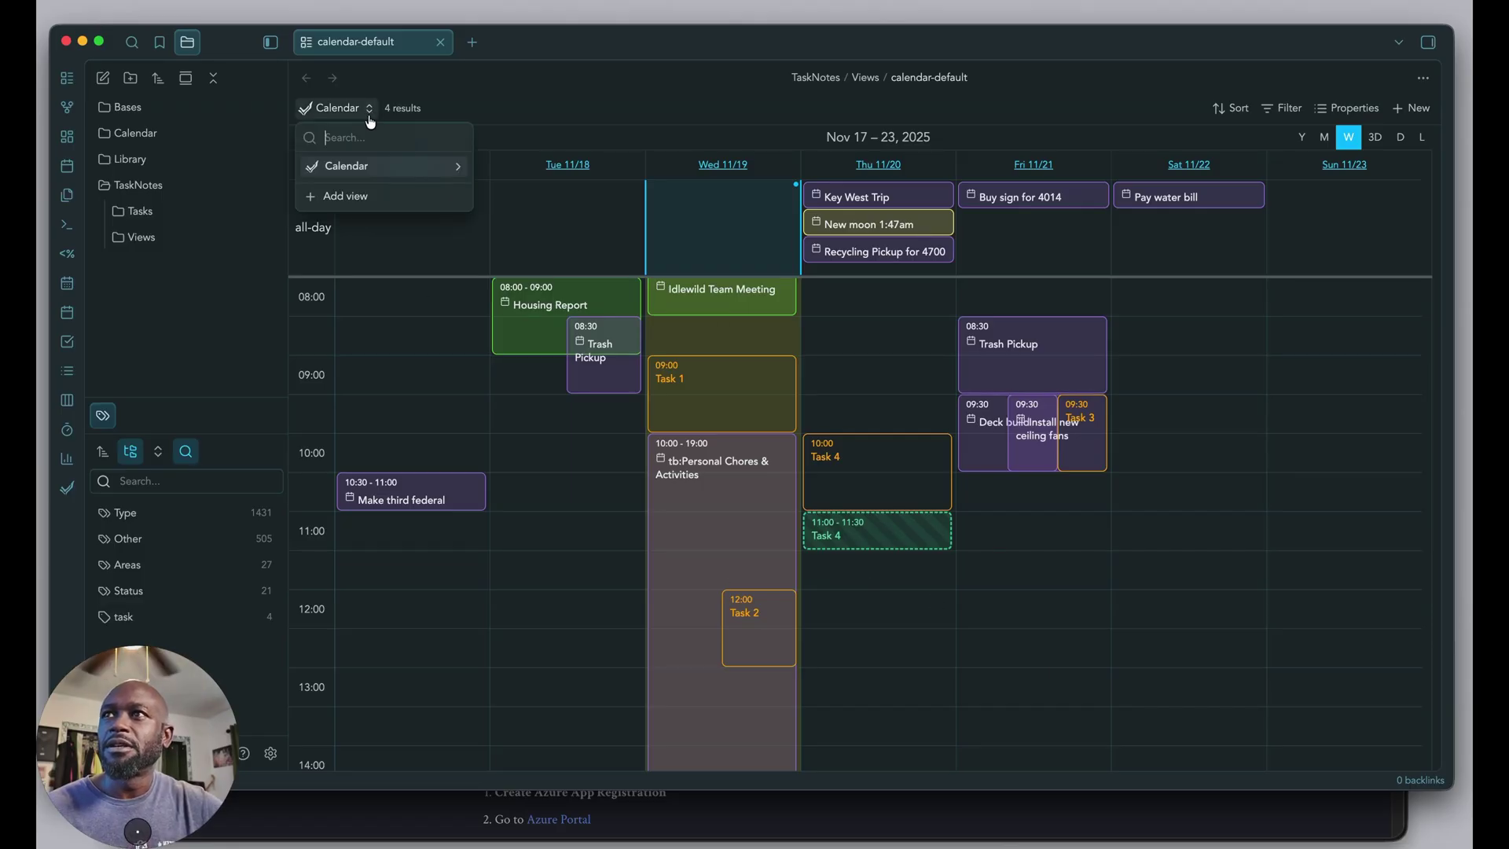
click(455, 167)
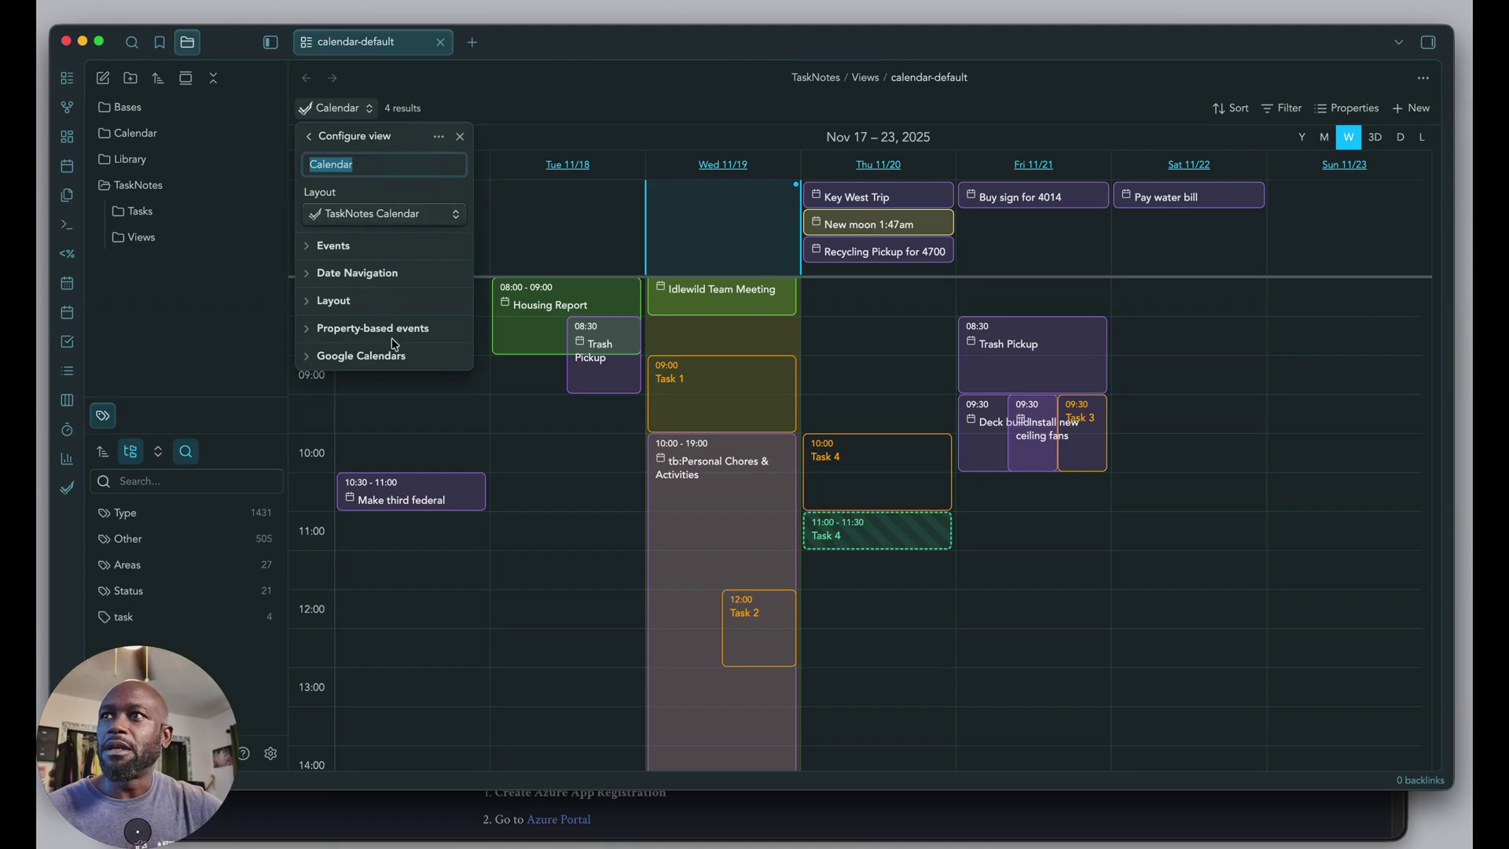
click(366, 358)
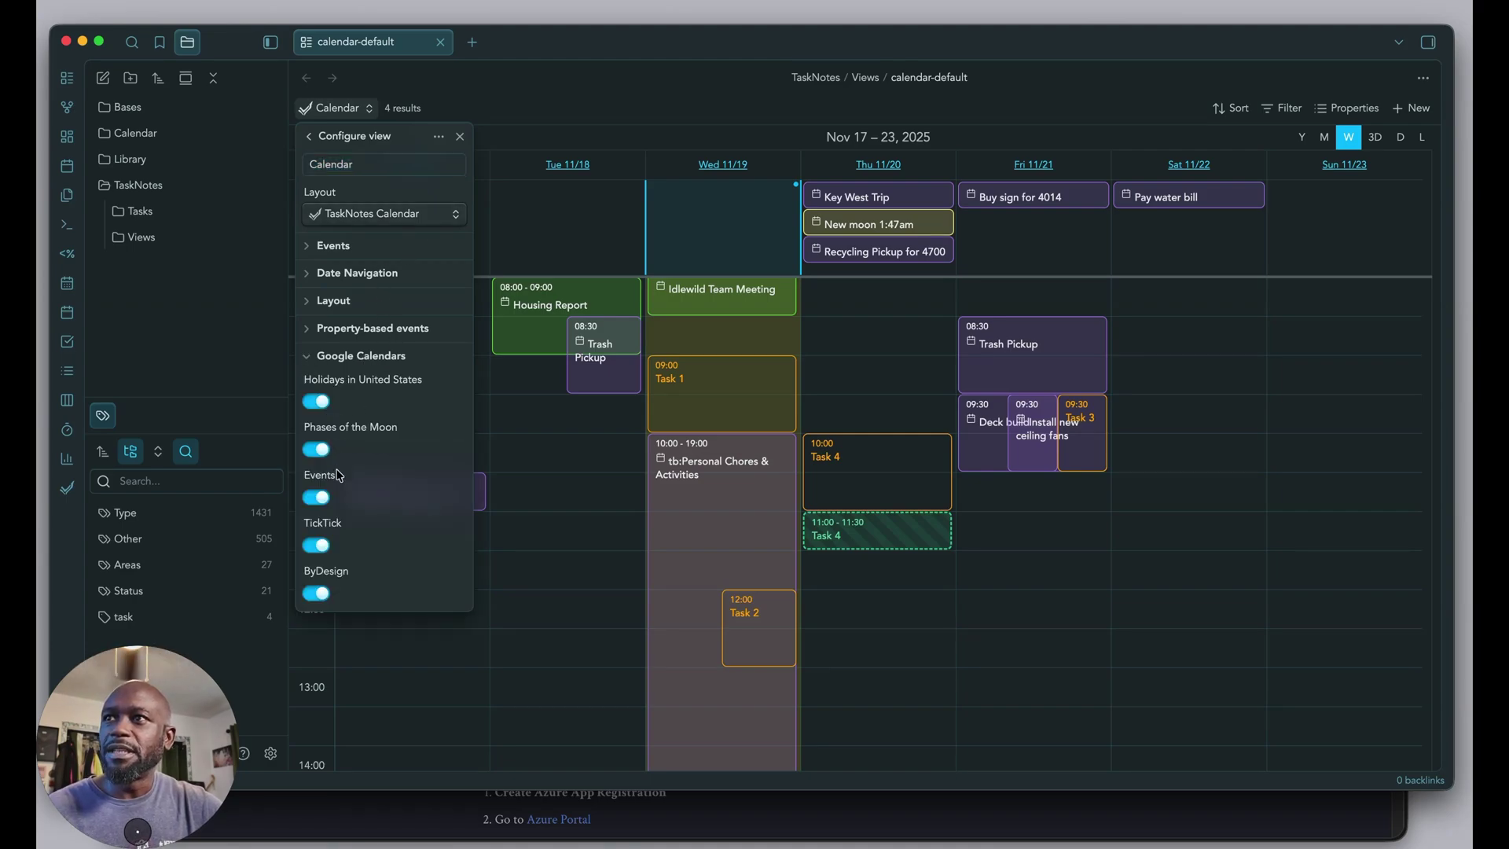
click(317, 546)
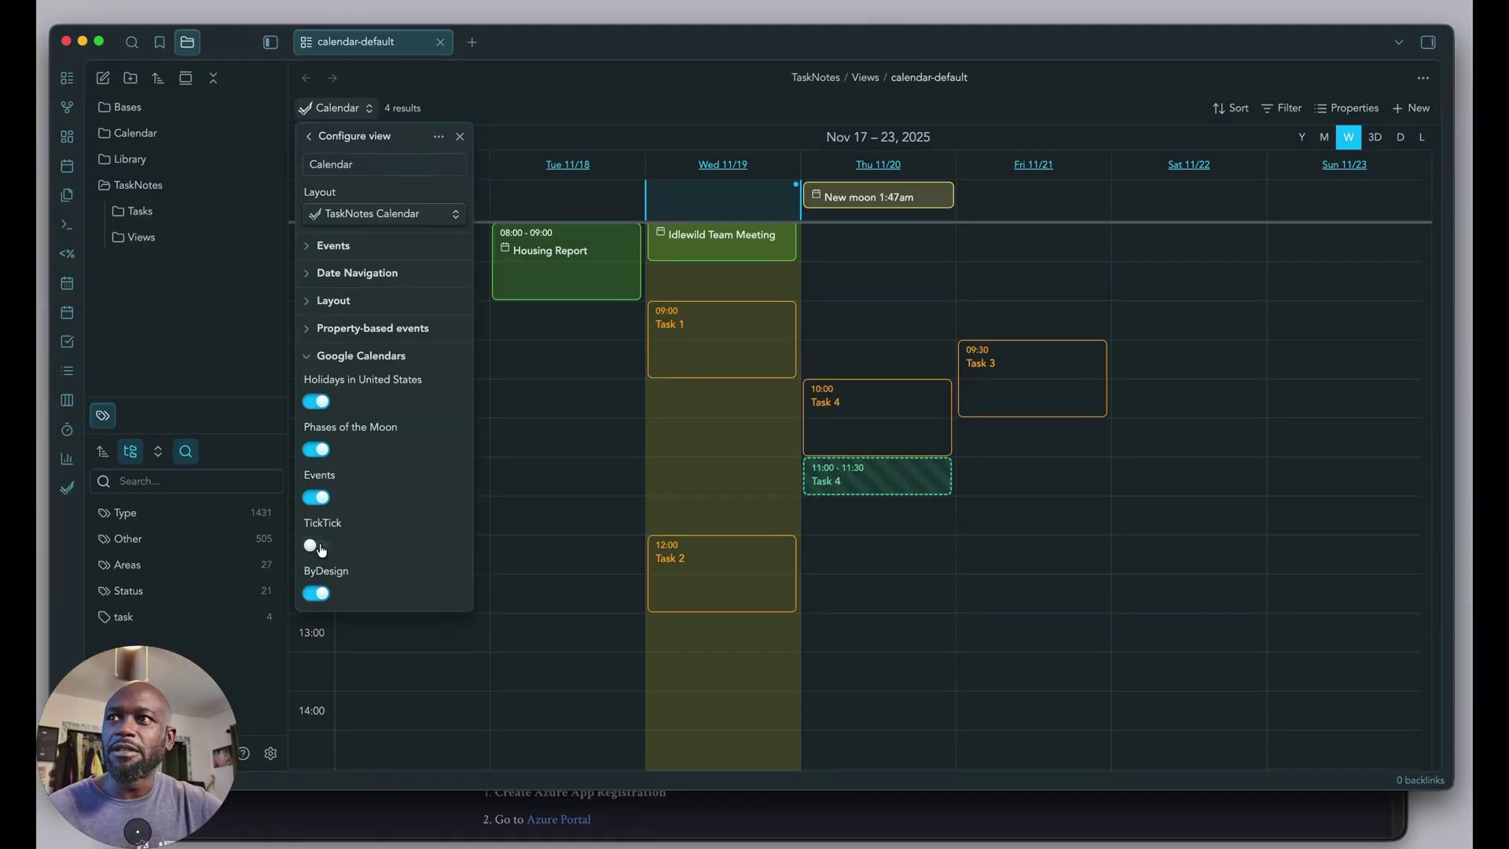
click(317, 546)
click(317, 545)
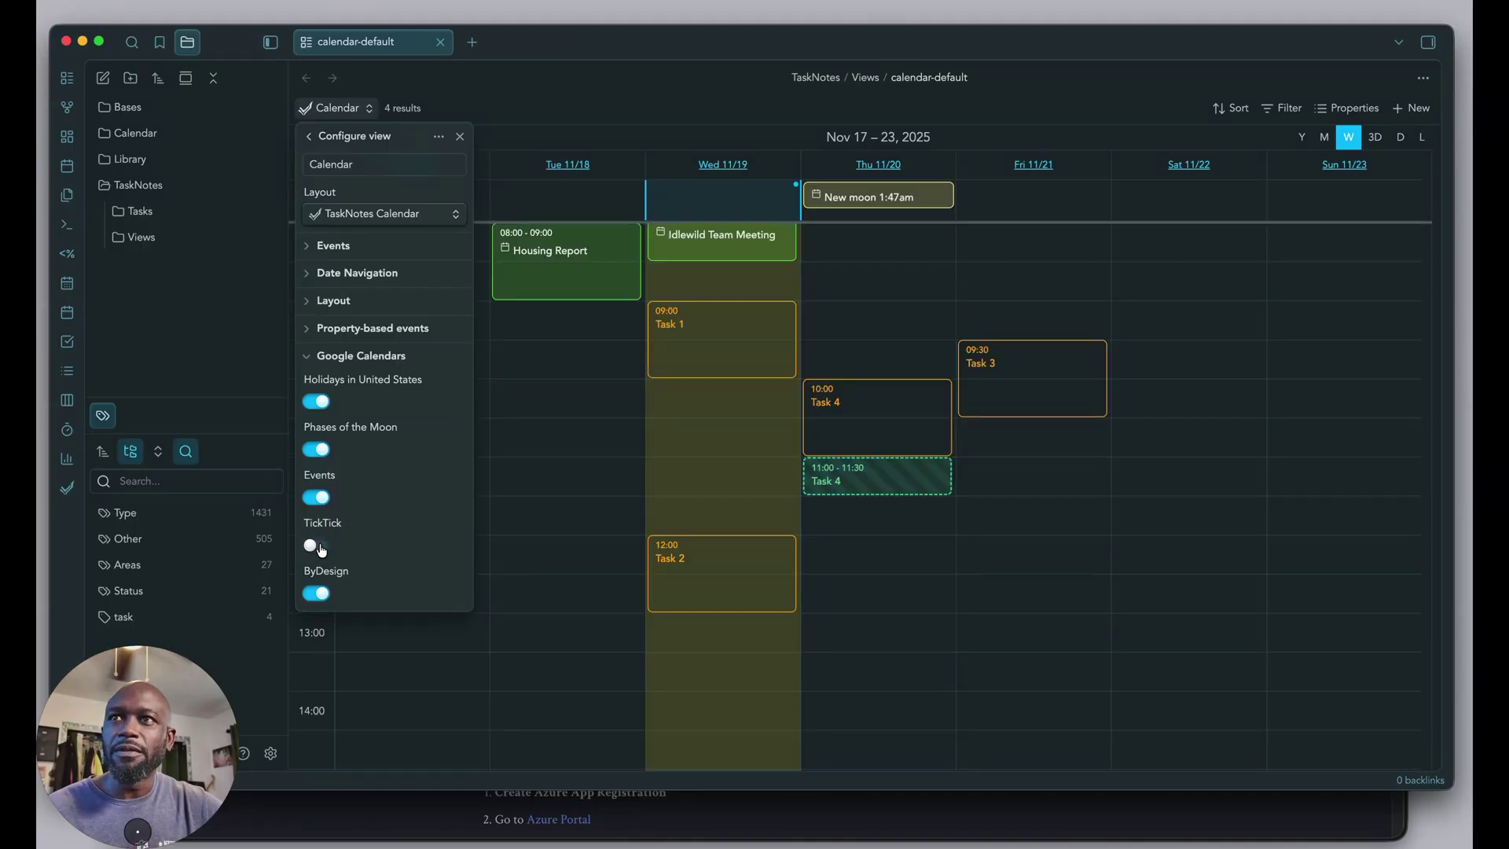
click(323, 547)
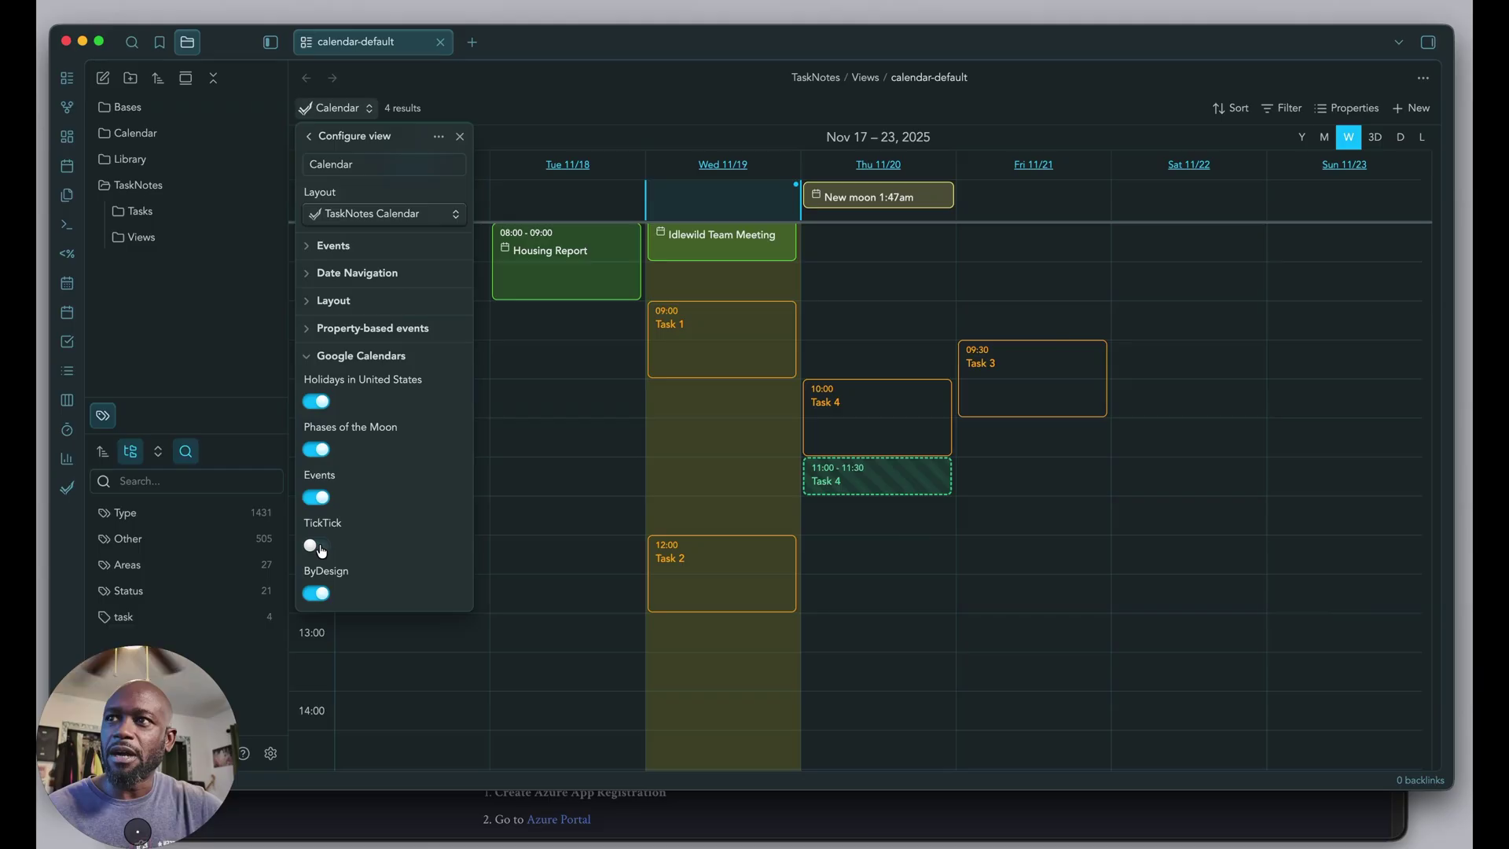
click(308, 357)
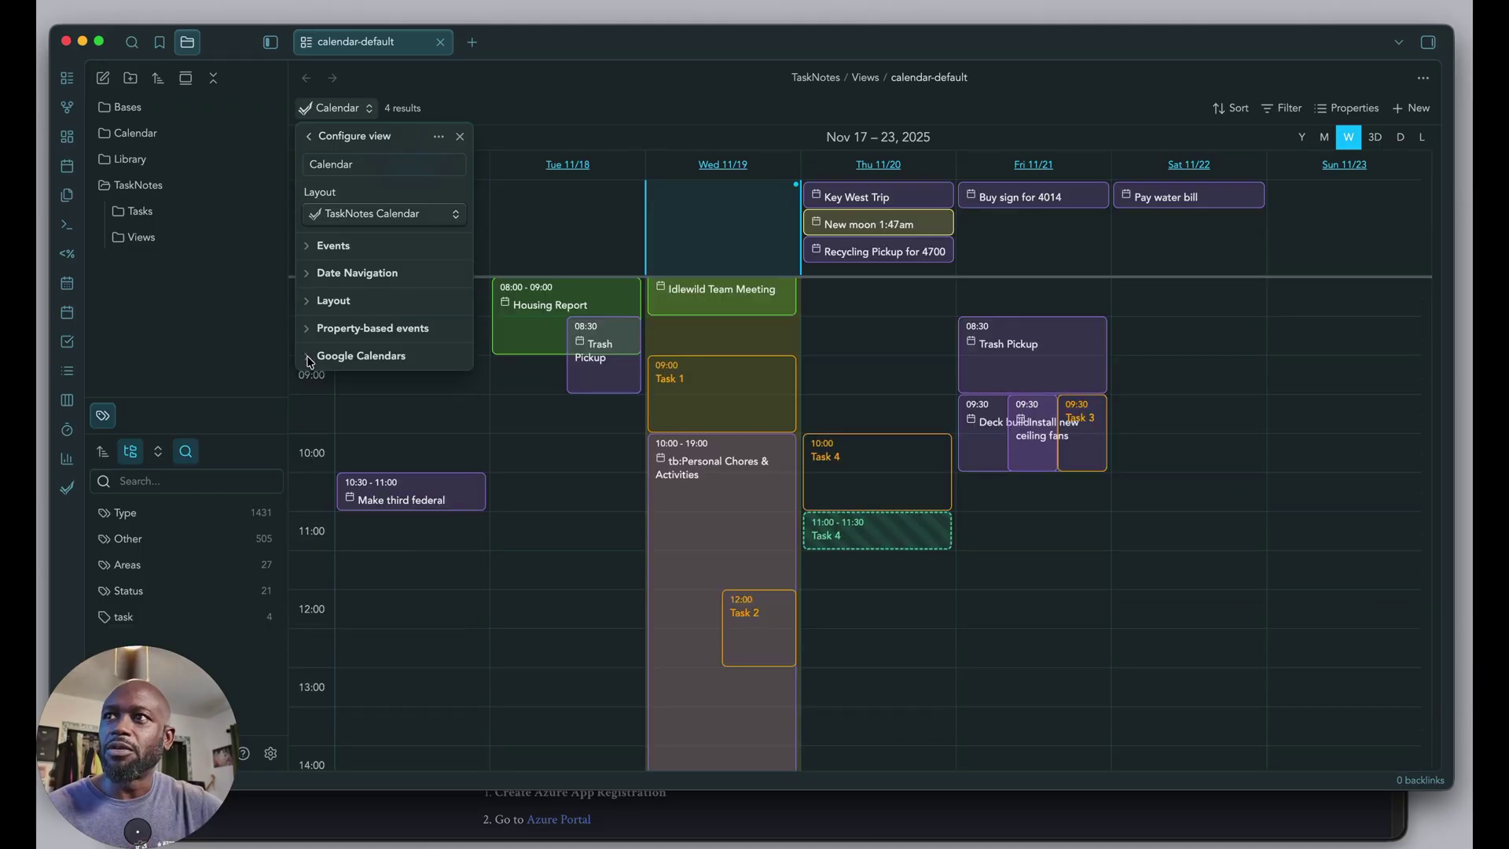
key(Escape)
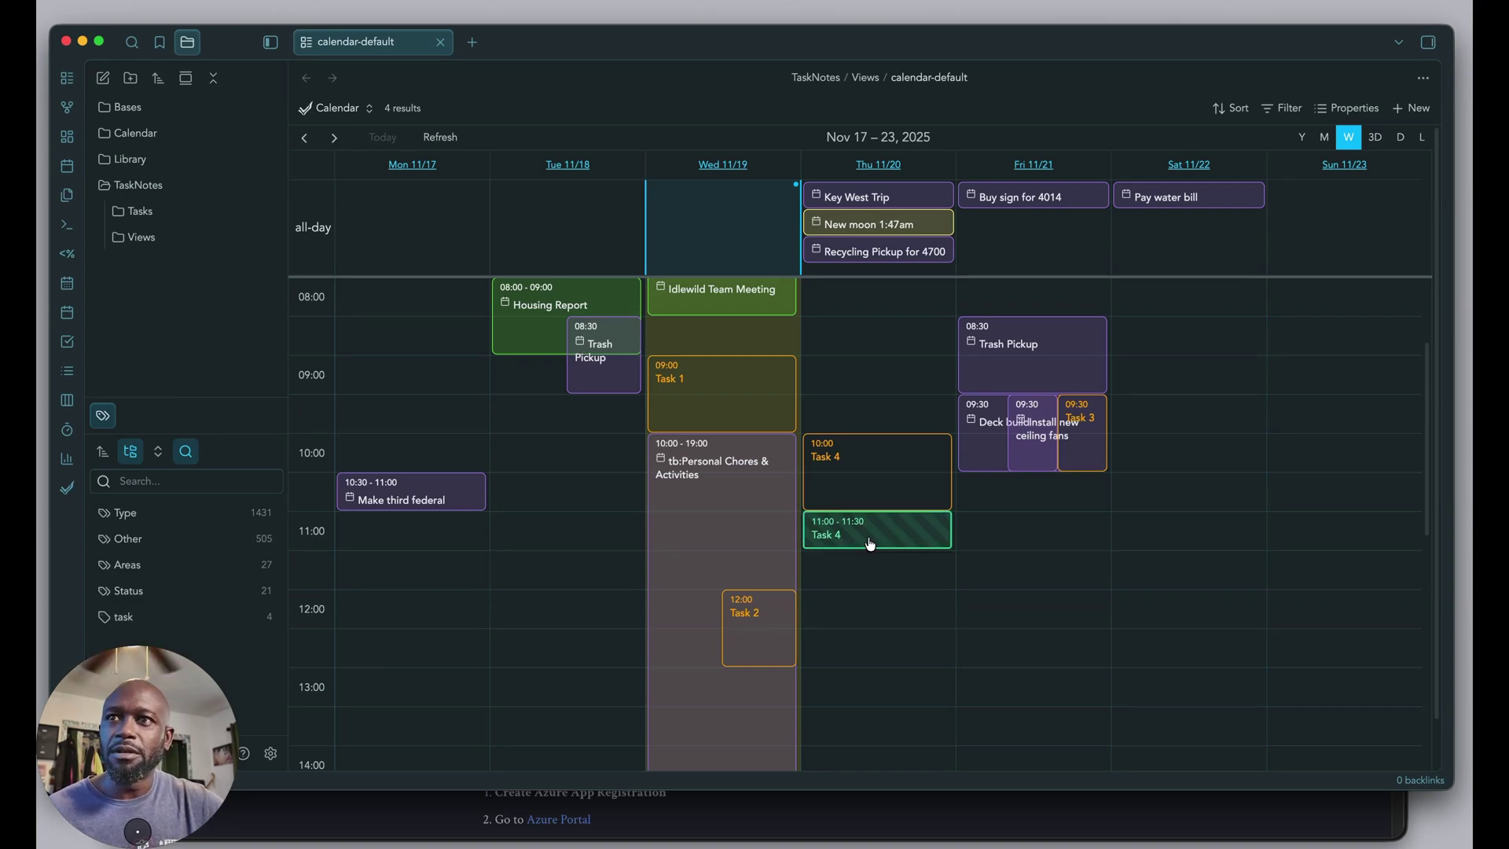
Move Task 3 to a later slot on Friday 11/21, then bring the TaskNotes setup guide forward.
click(853, 388)
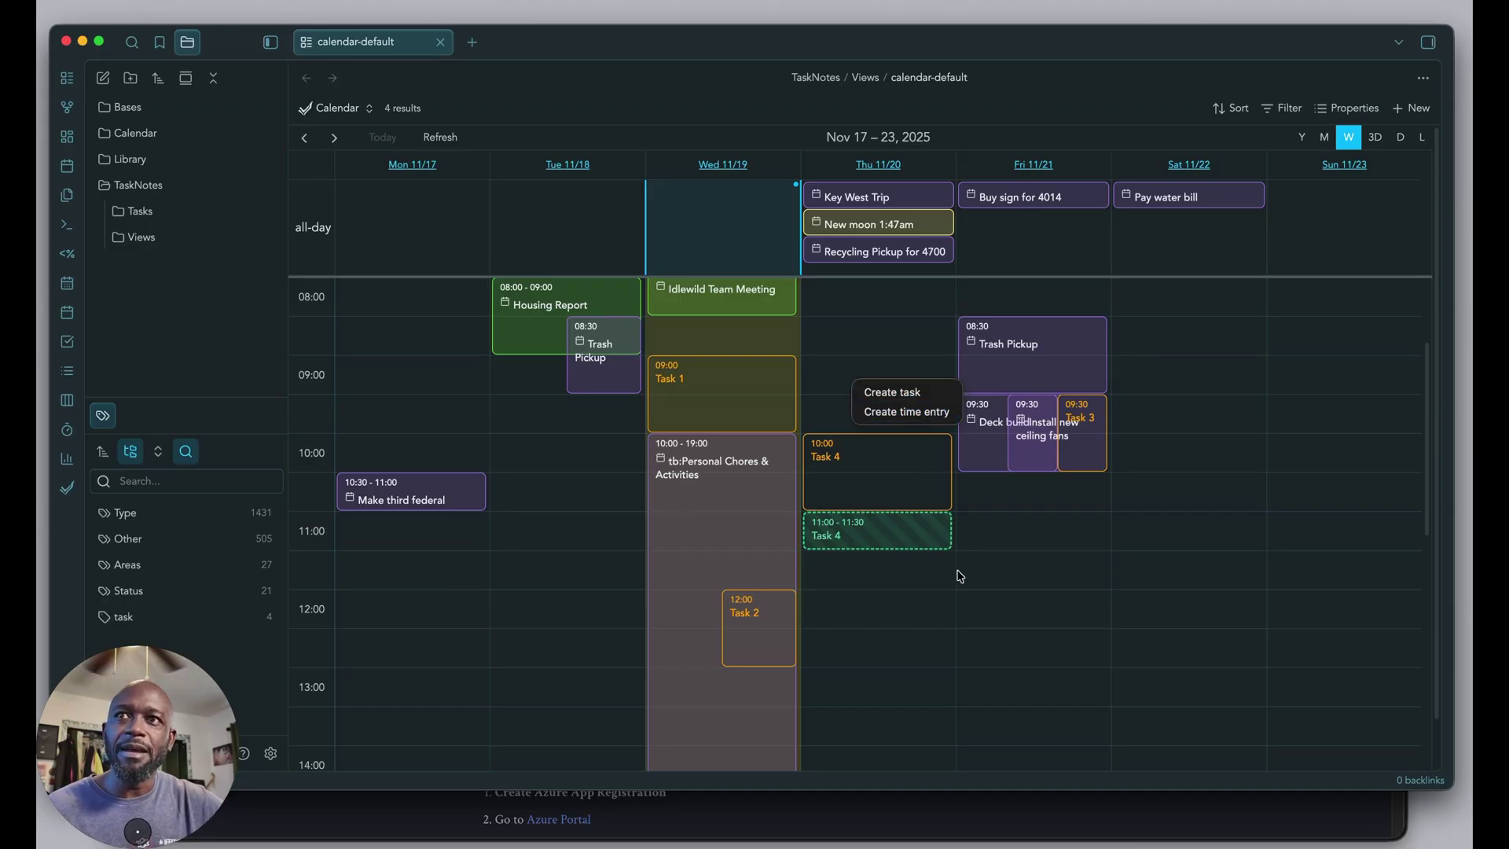
key(Escape)
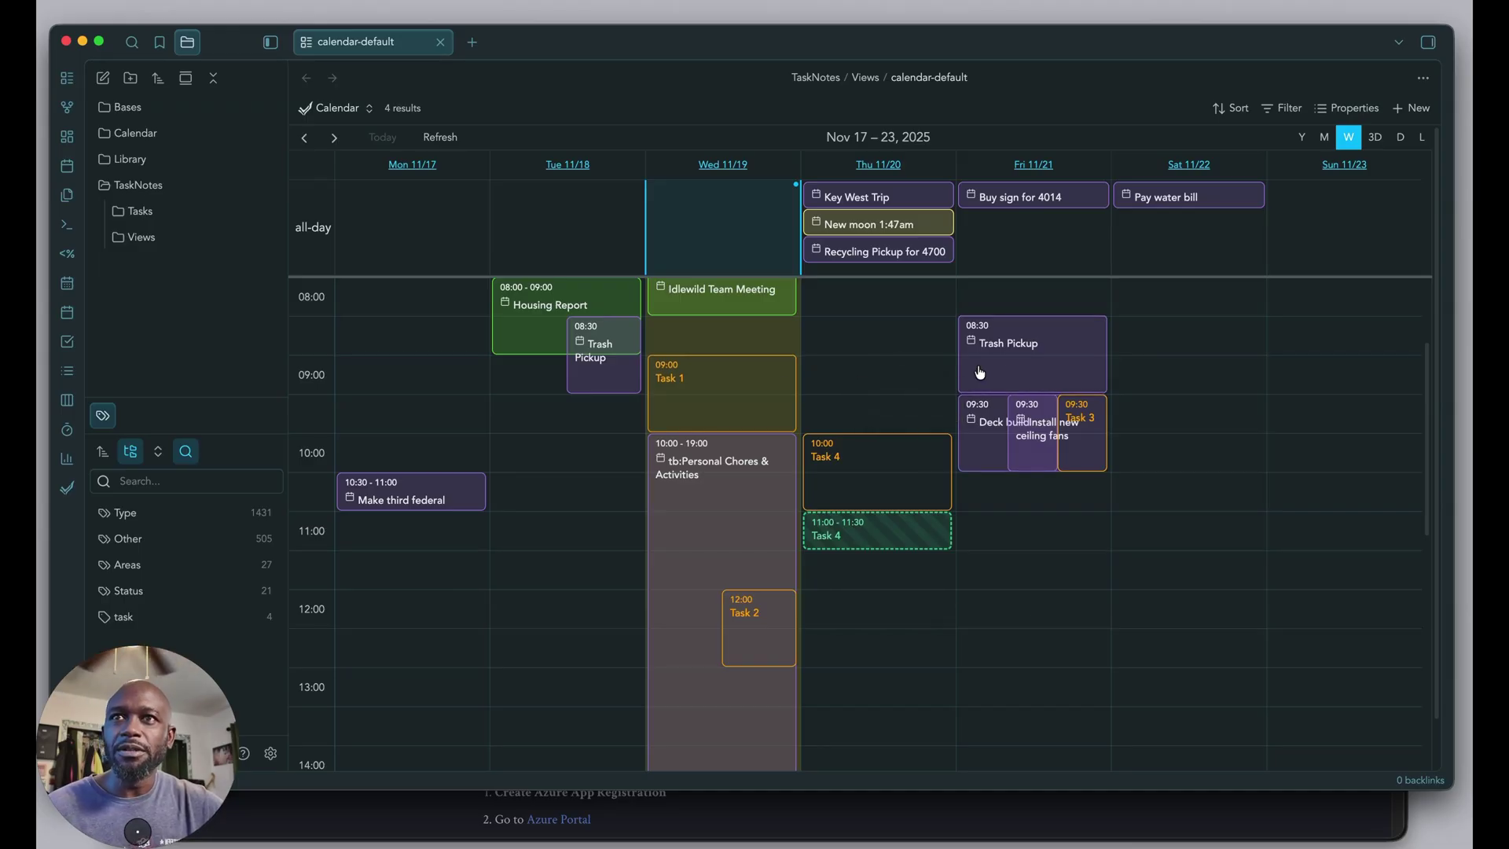
mouse_move(1074, 431)
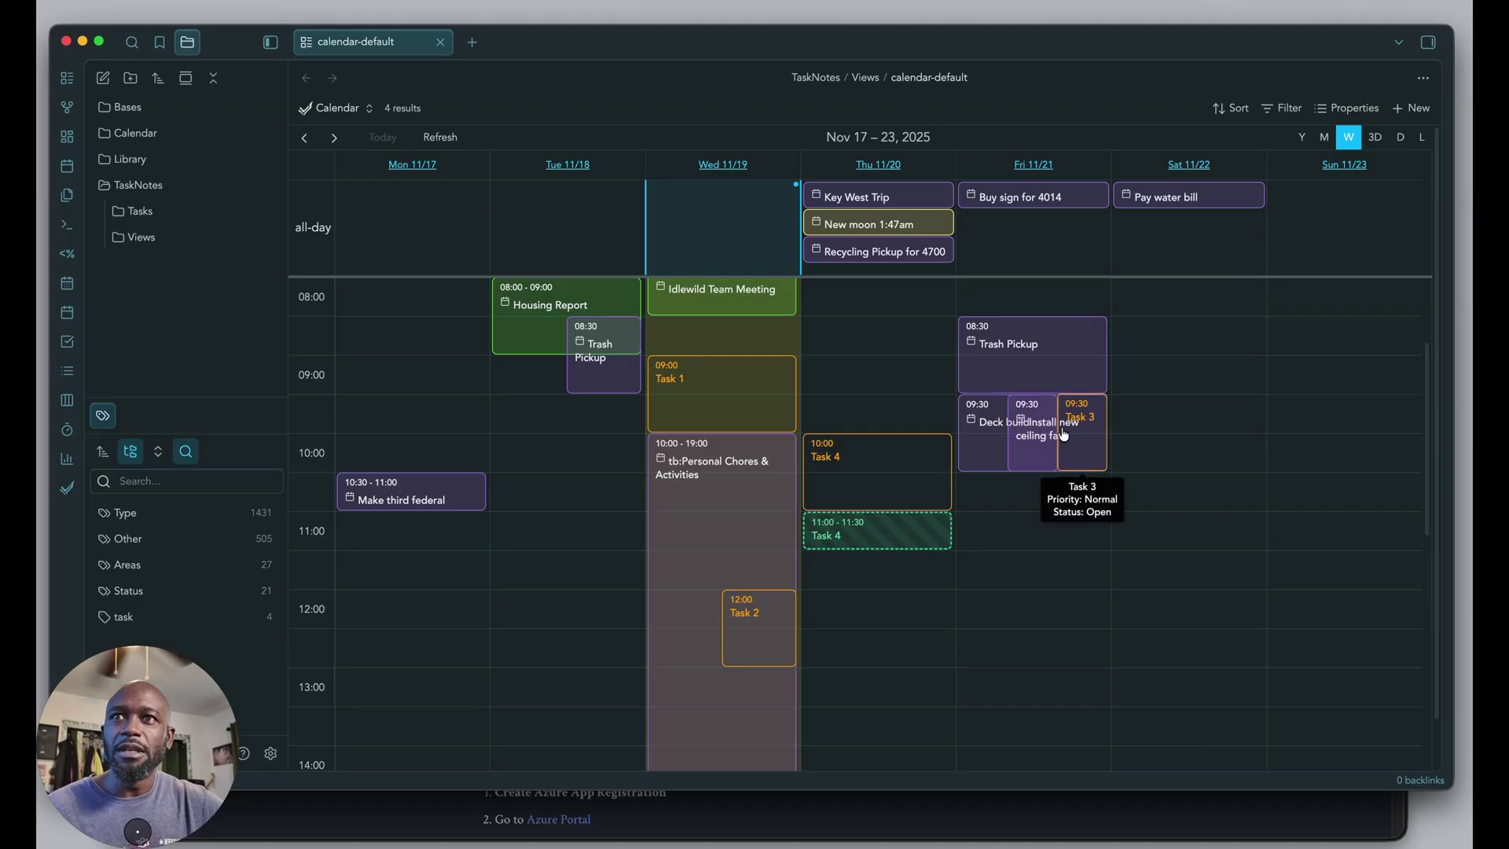
drag(1079, 441, 1066, 552)
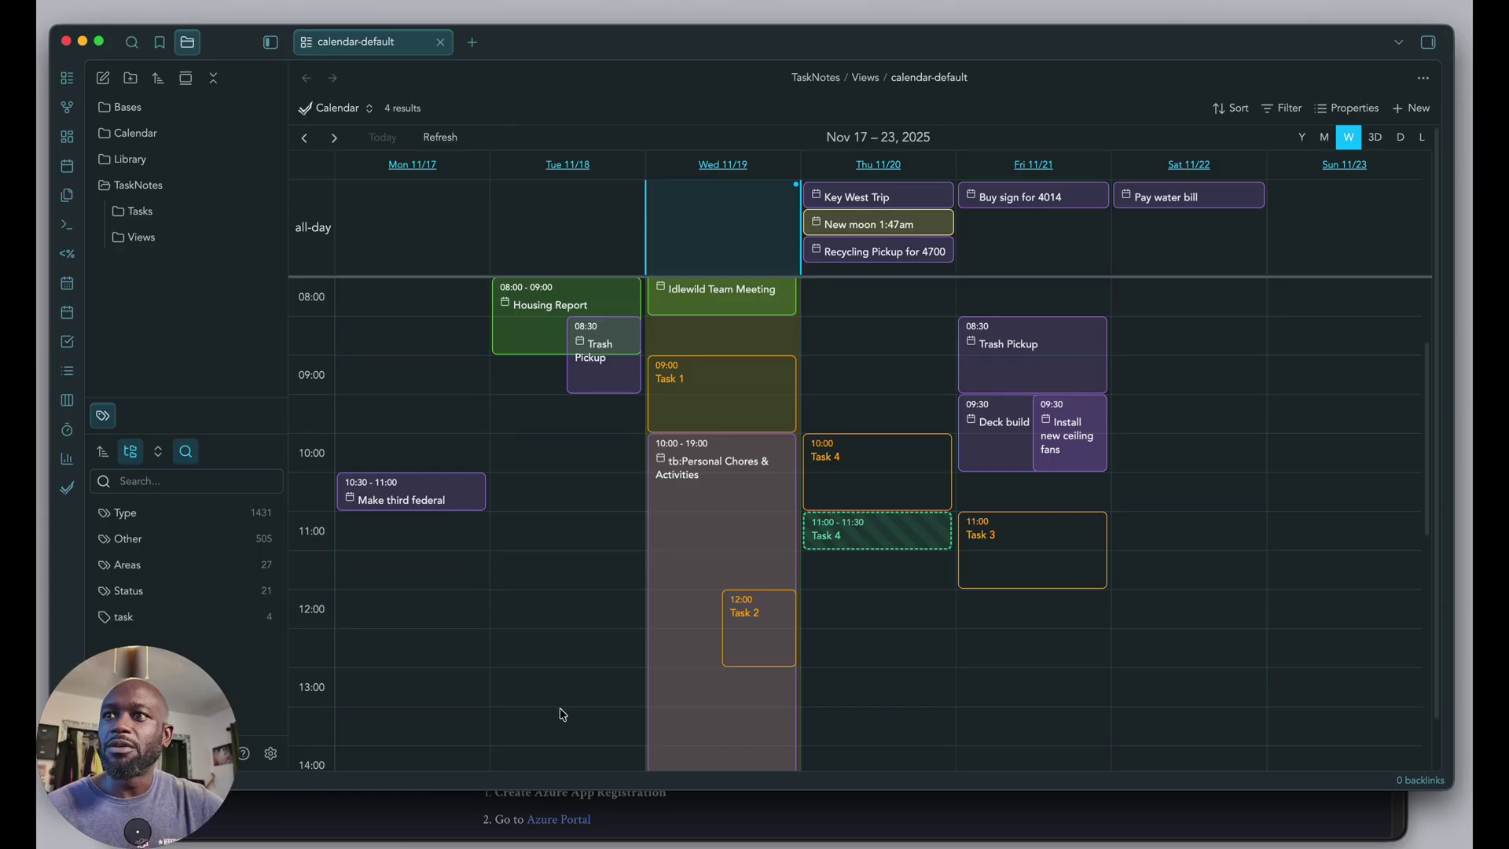
click(717, 802)
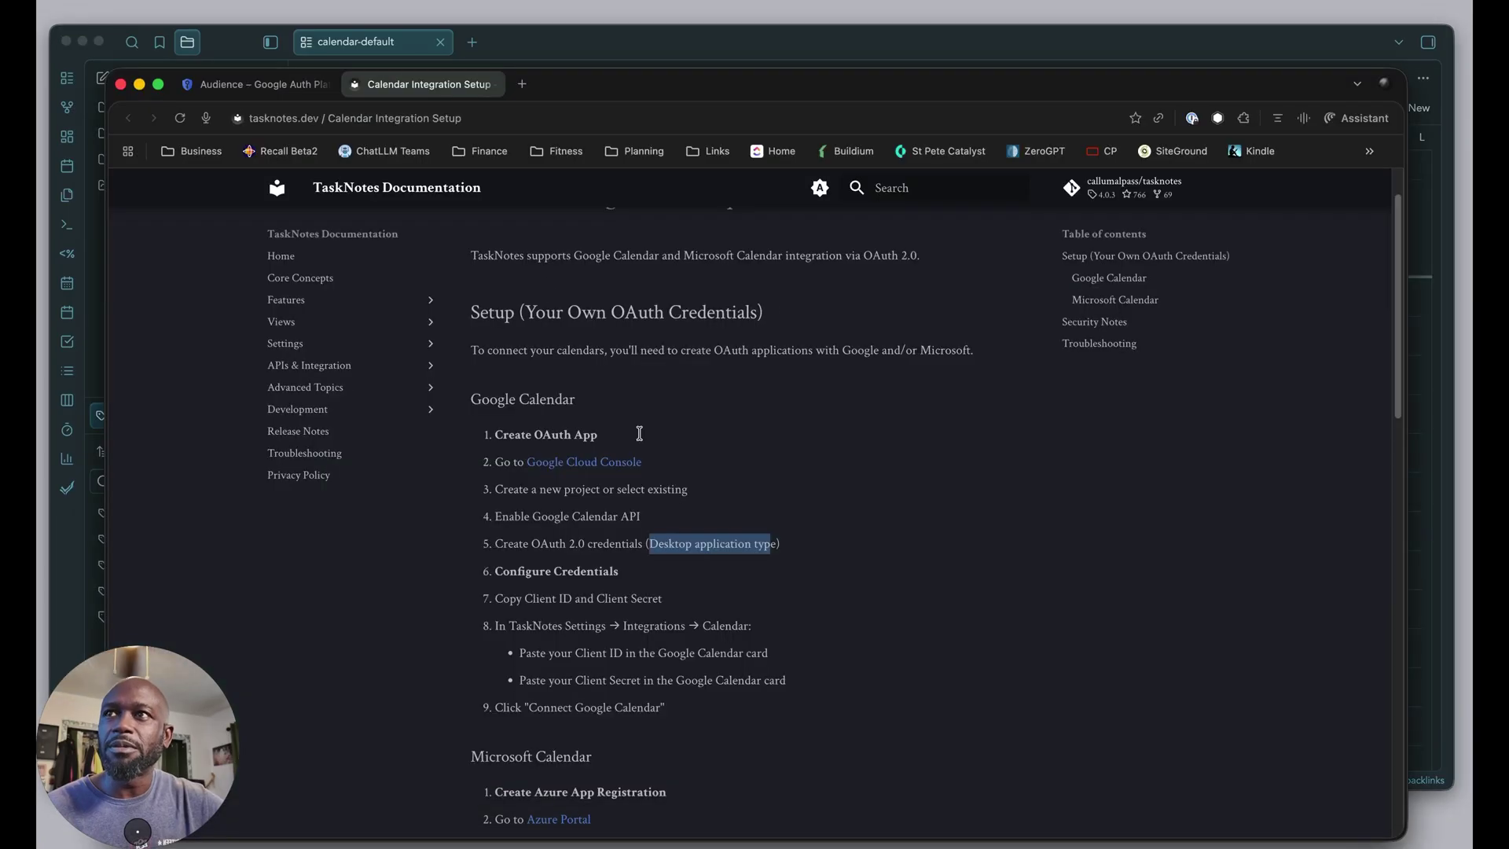
Open Google Calendar in a new browser tab.
click(522, 84)
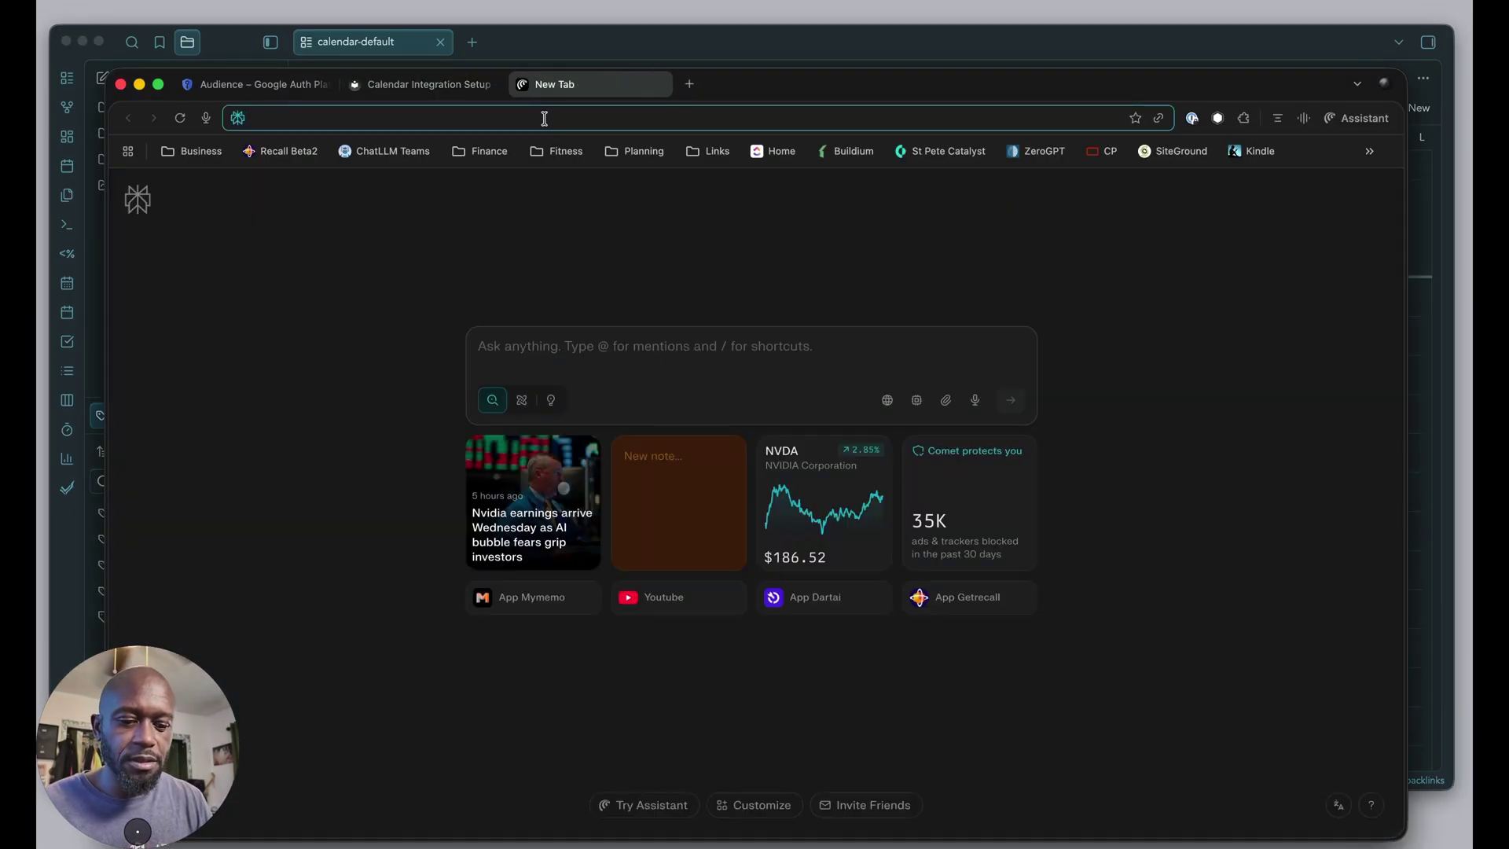
text(cal)
key(Return)
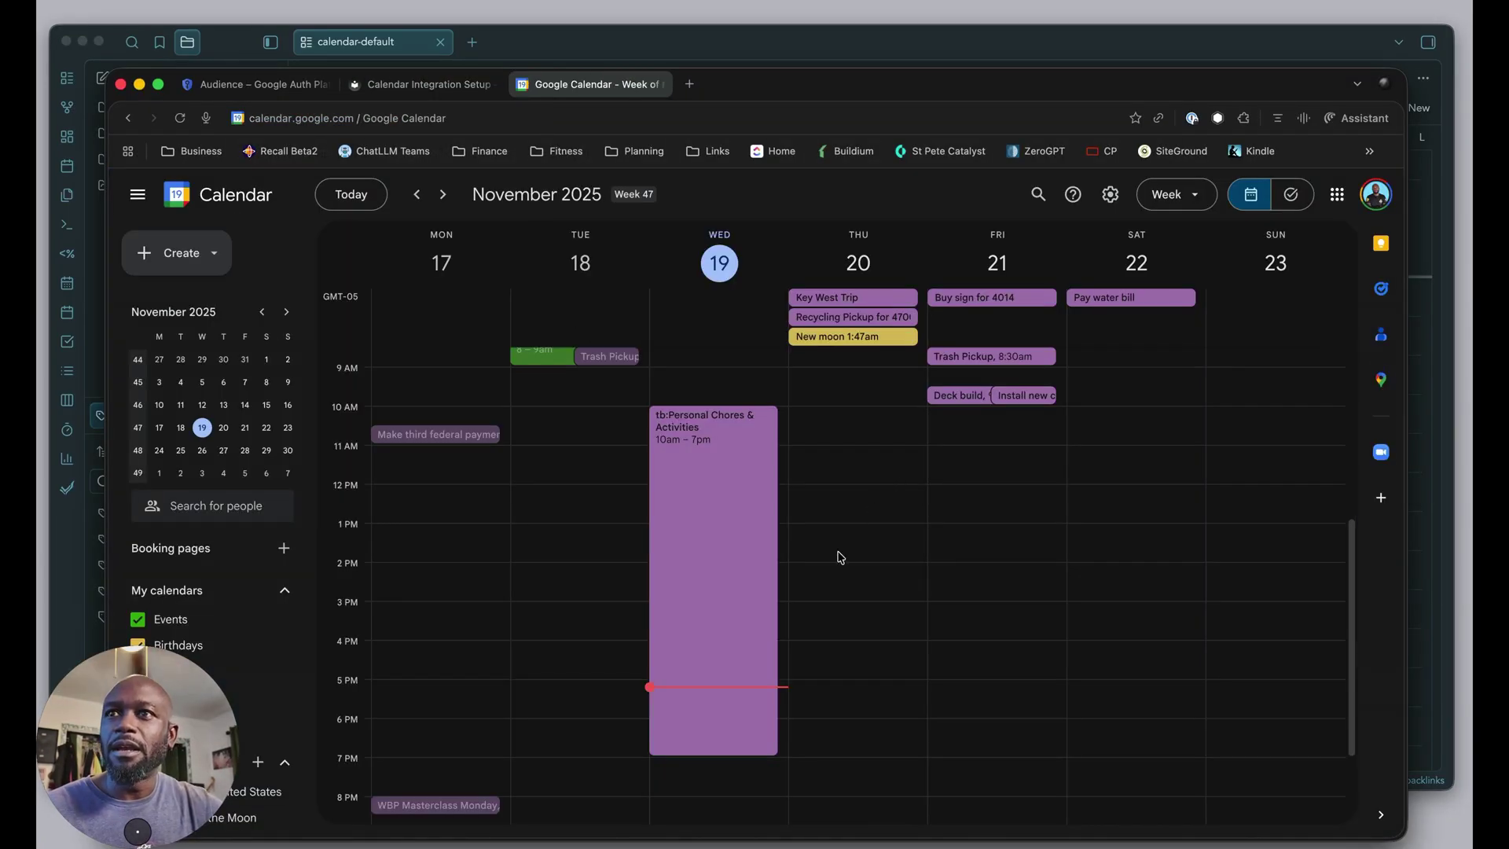
Create an 'Obsidian Test' event on Thursday, November 20, 5:00–5:30pm.
click(837, 693)
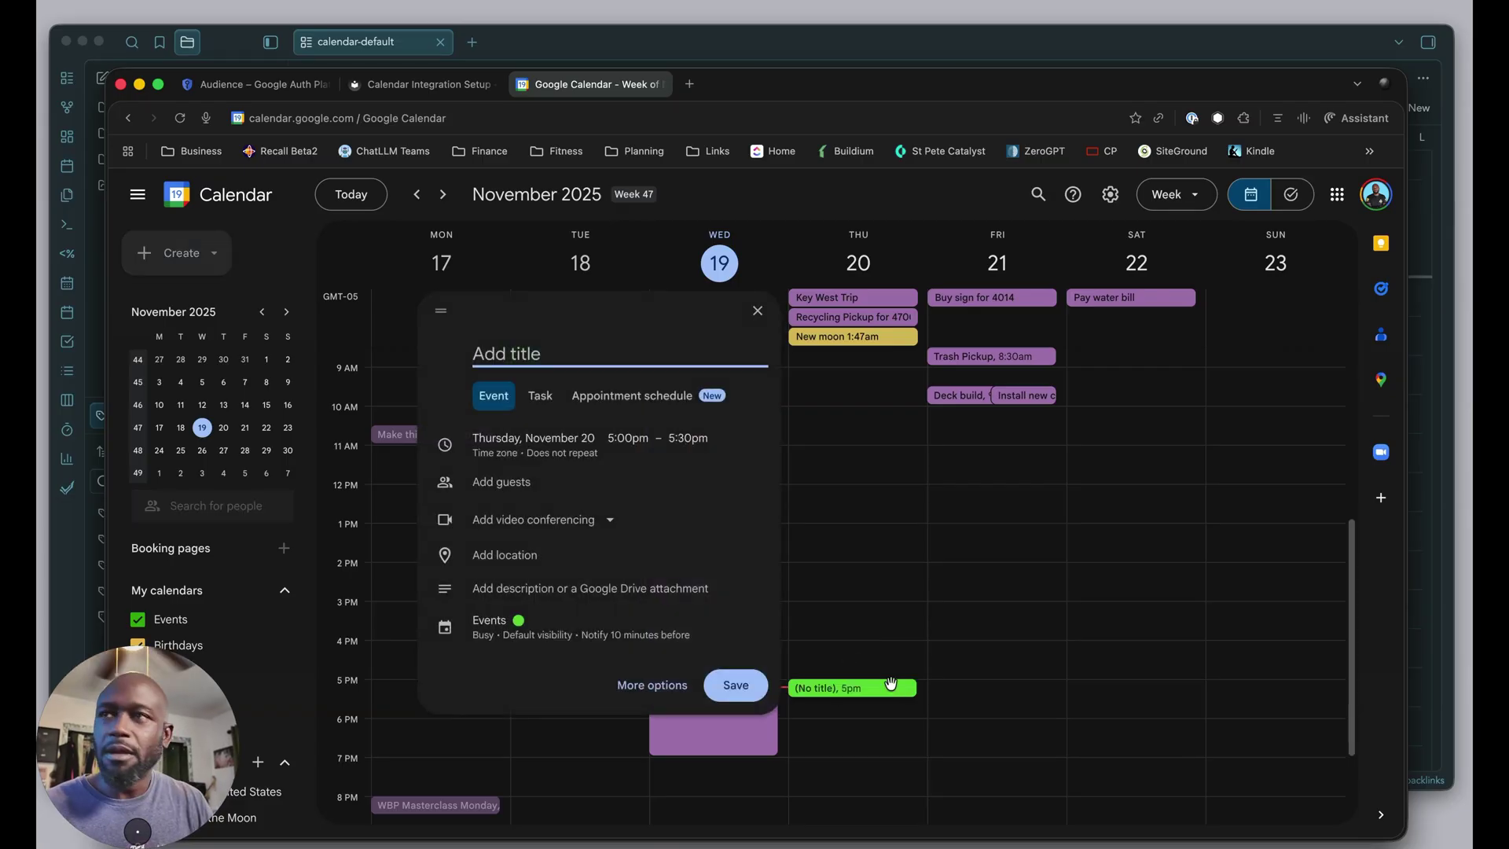
text(Ob)
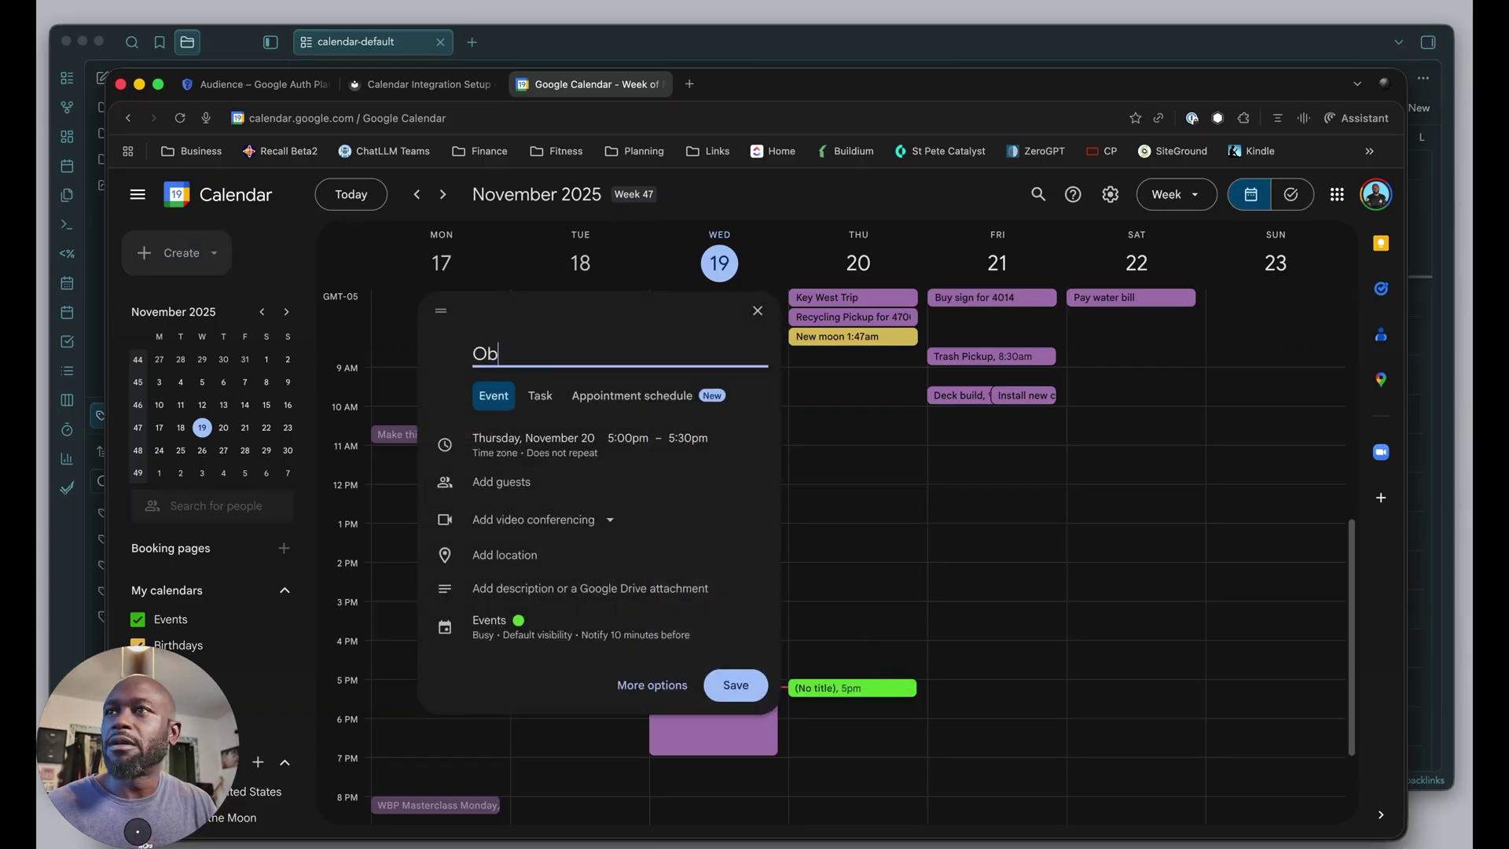
text(sidian Tes)
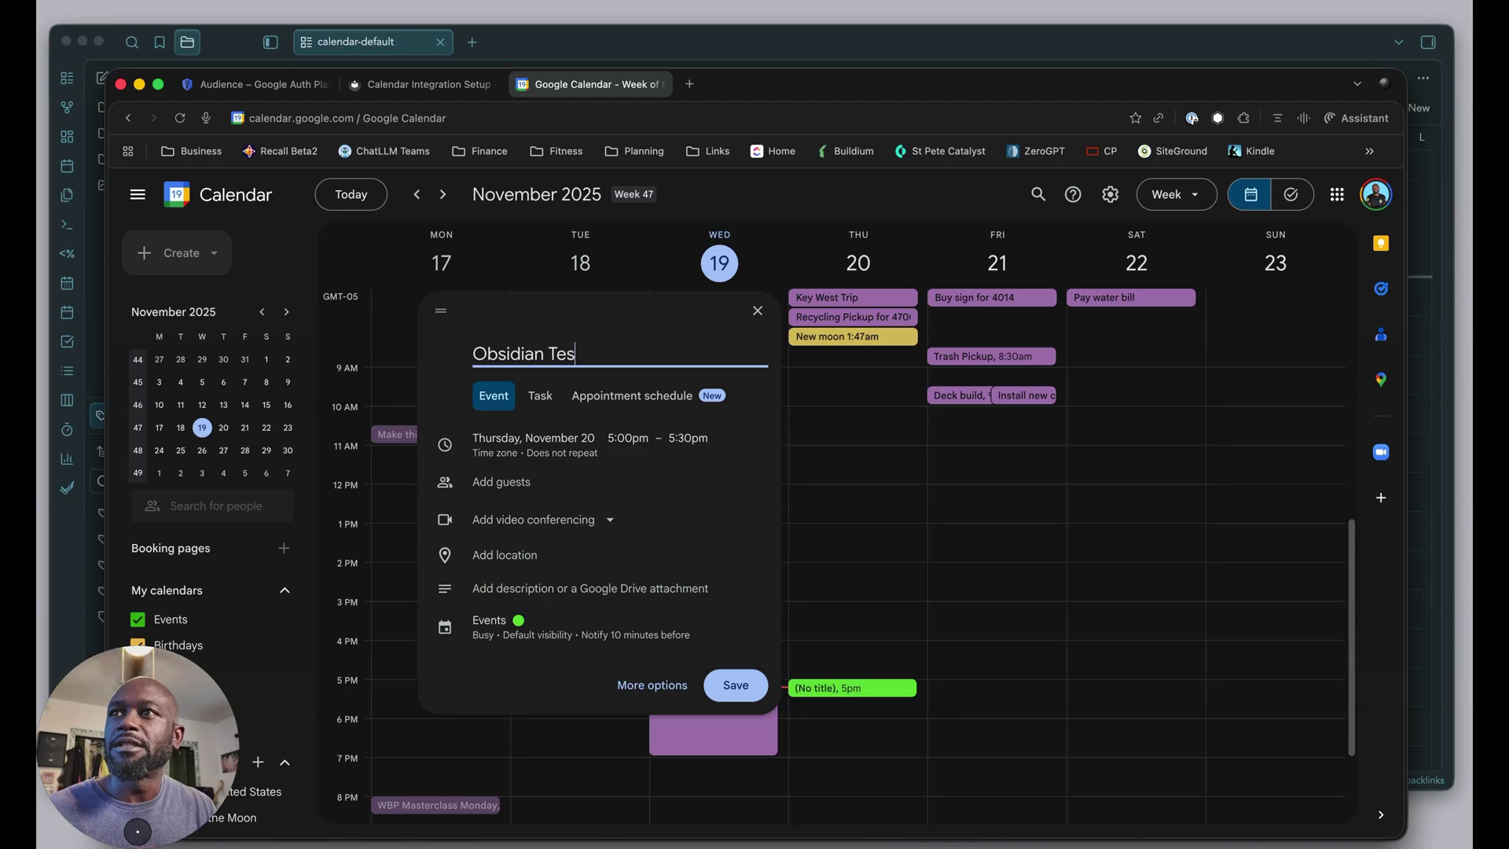
text(t)
key(Return)
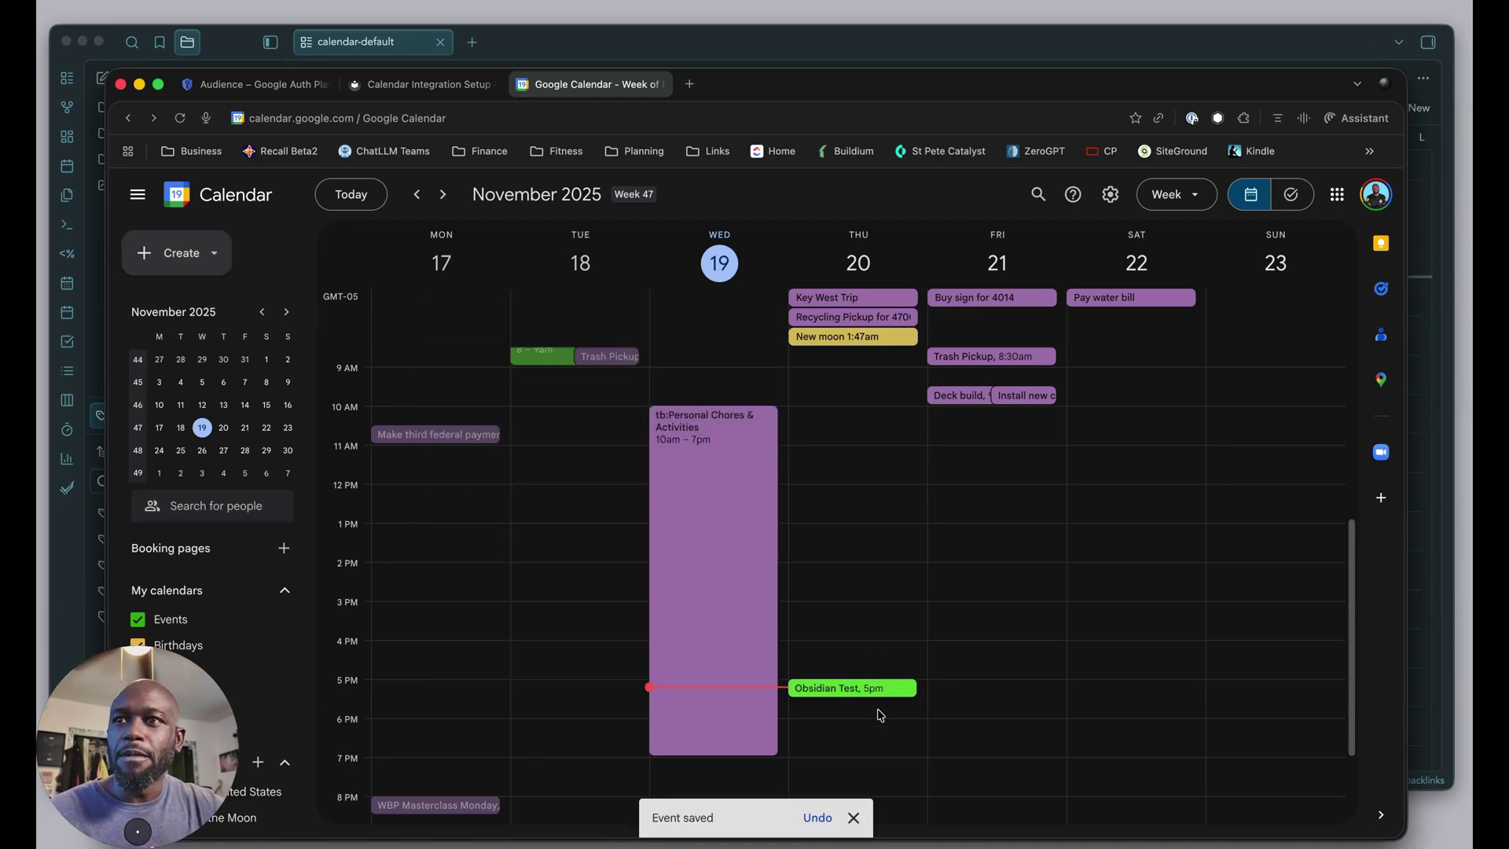
click(877, 690)
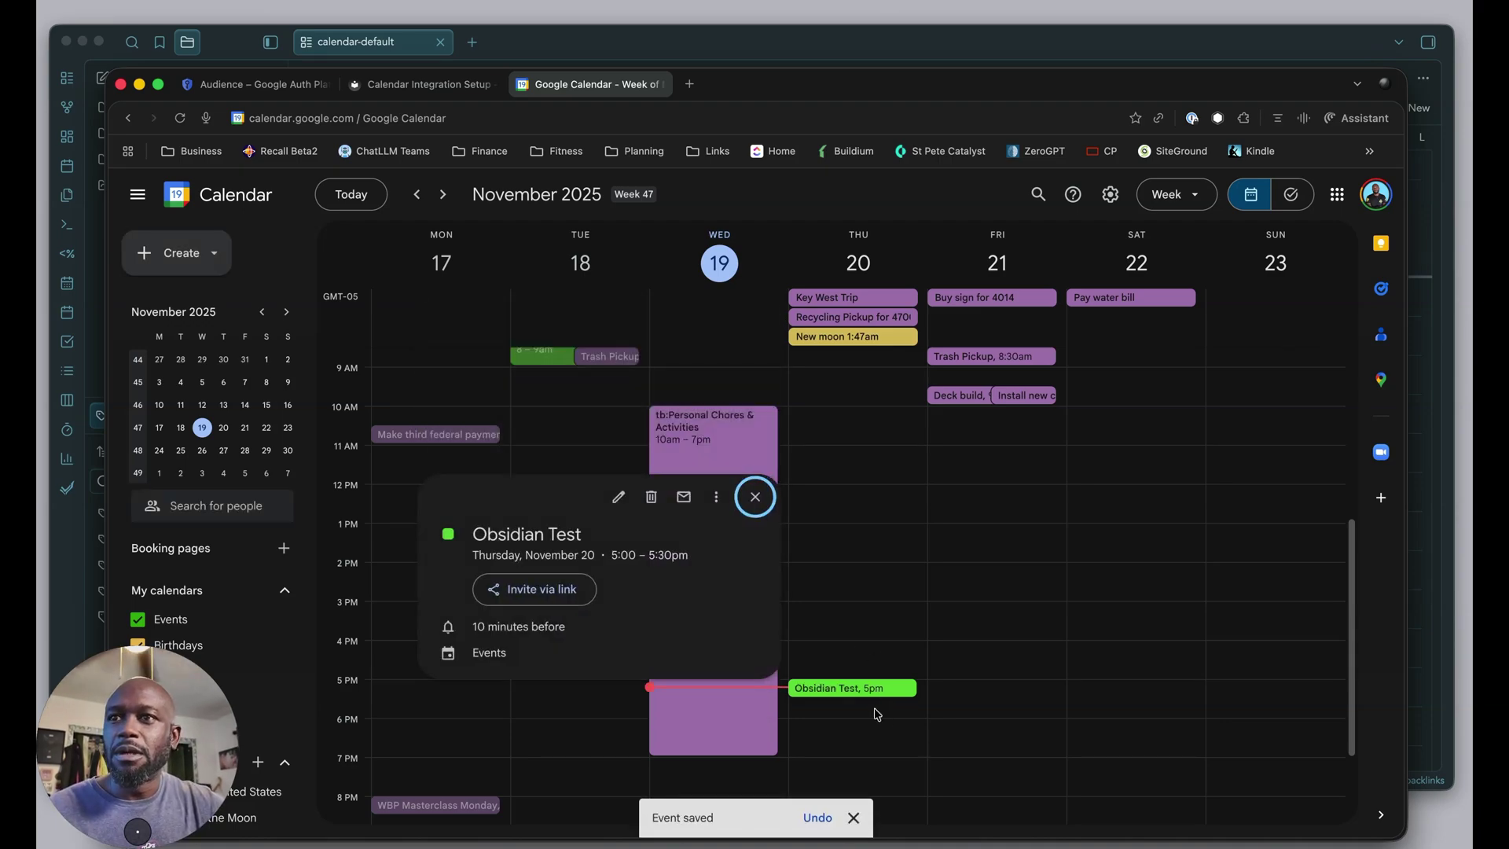
click(962, 658)
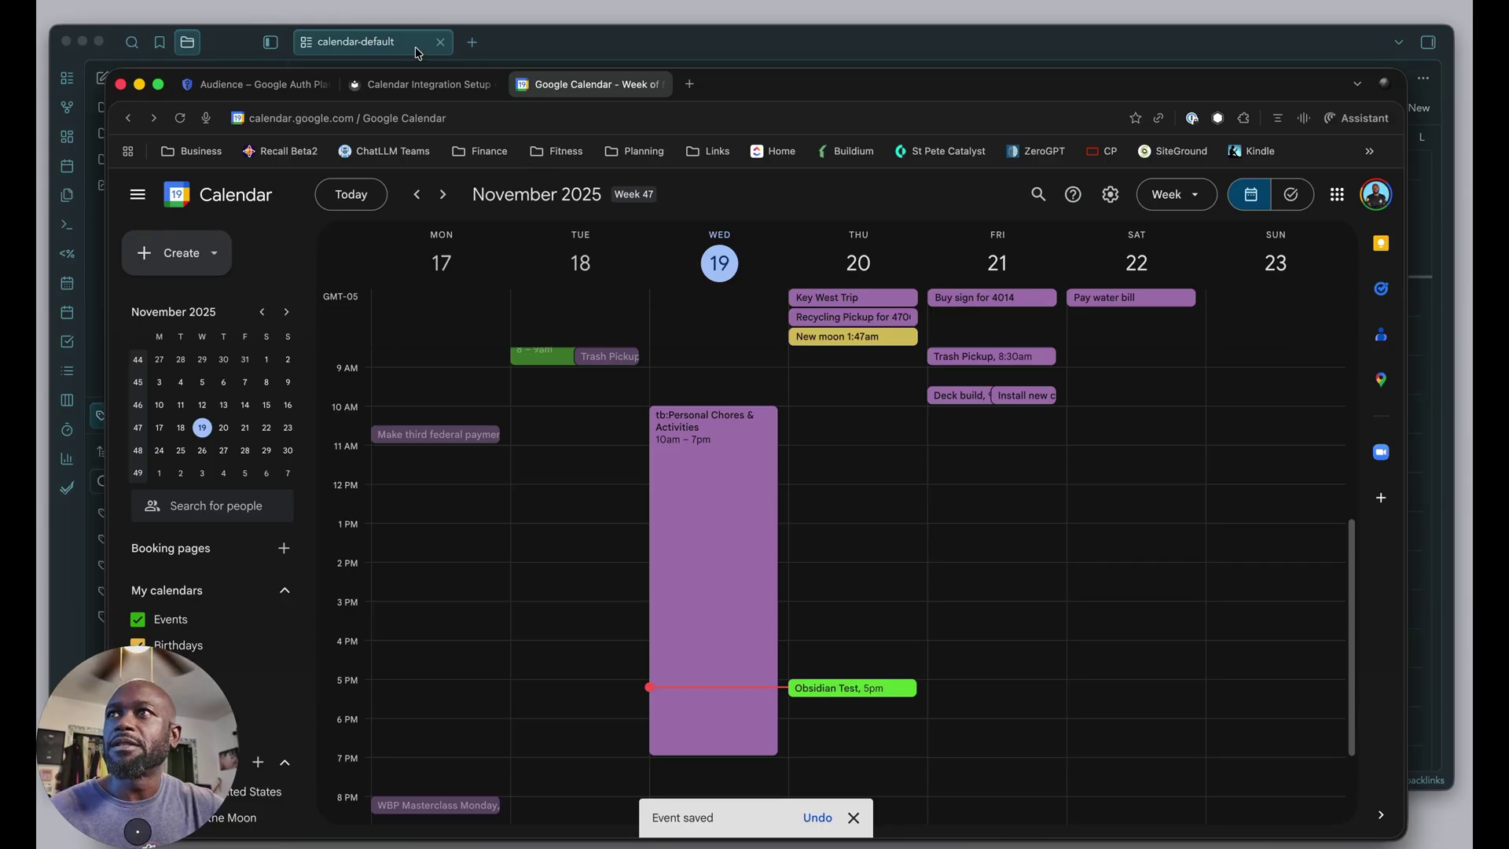
click(548, 46)
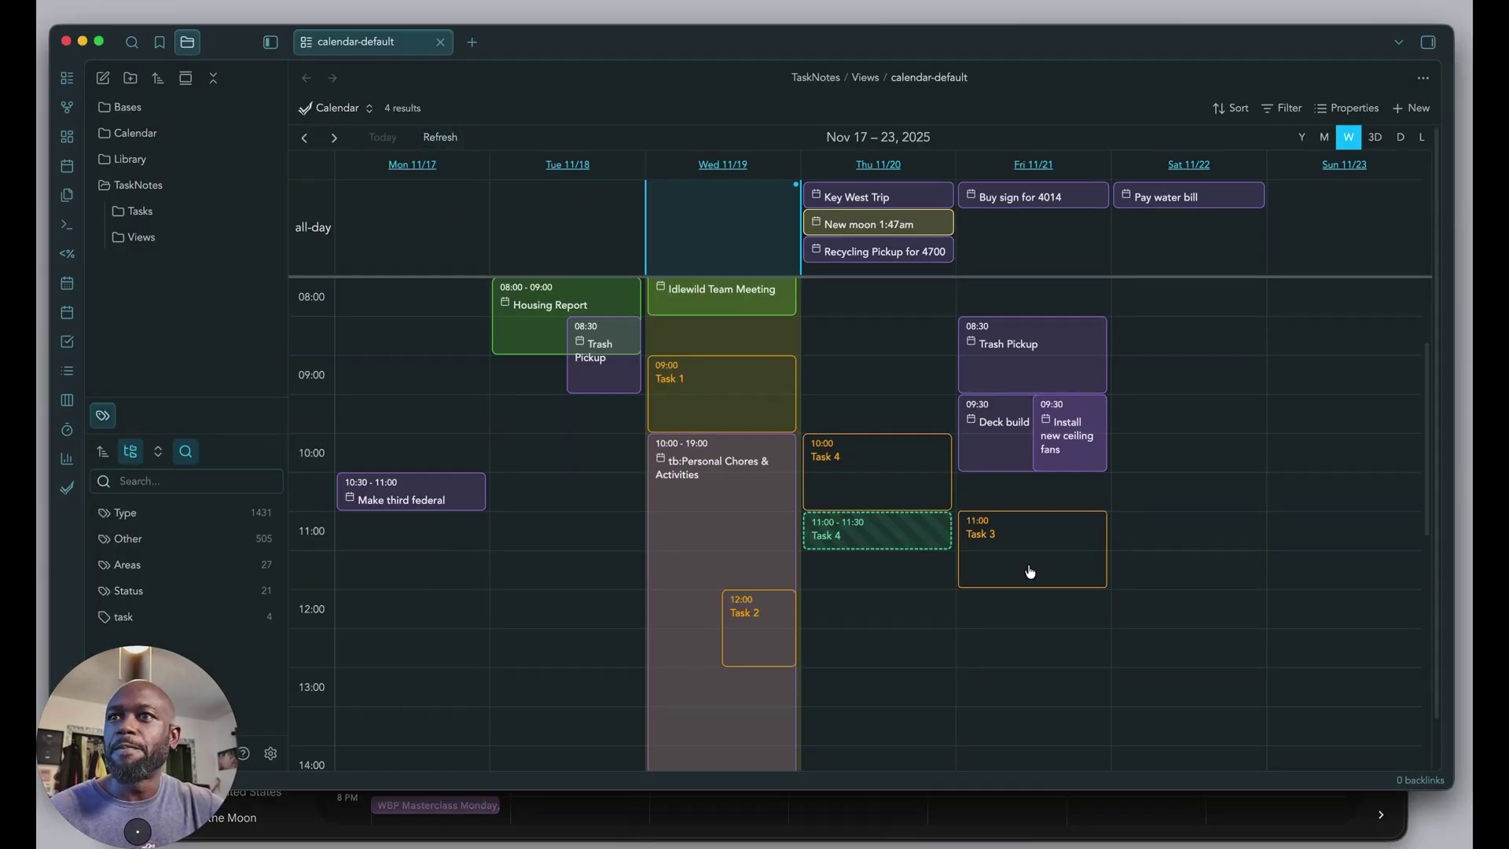
scroll(1128, 653, down, 10)
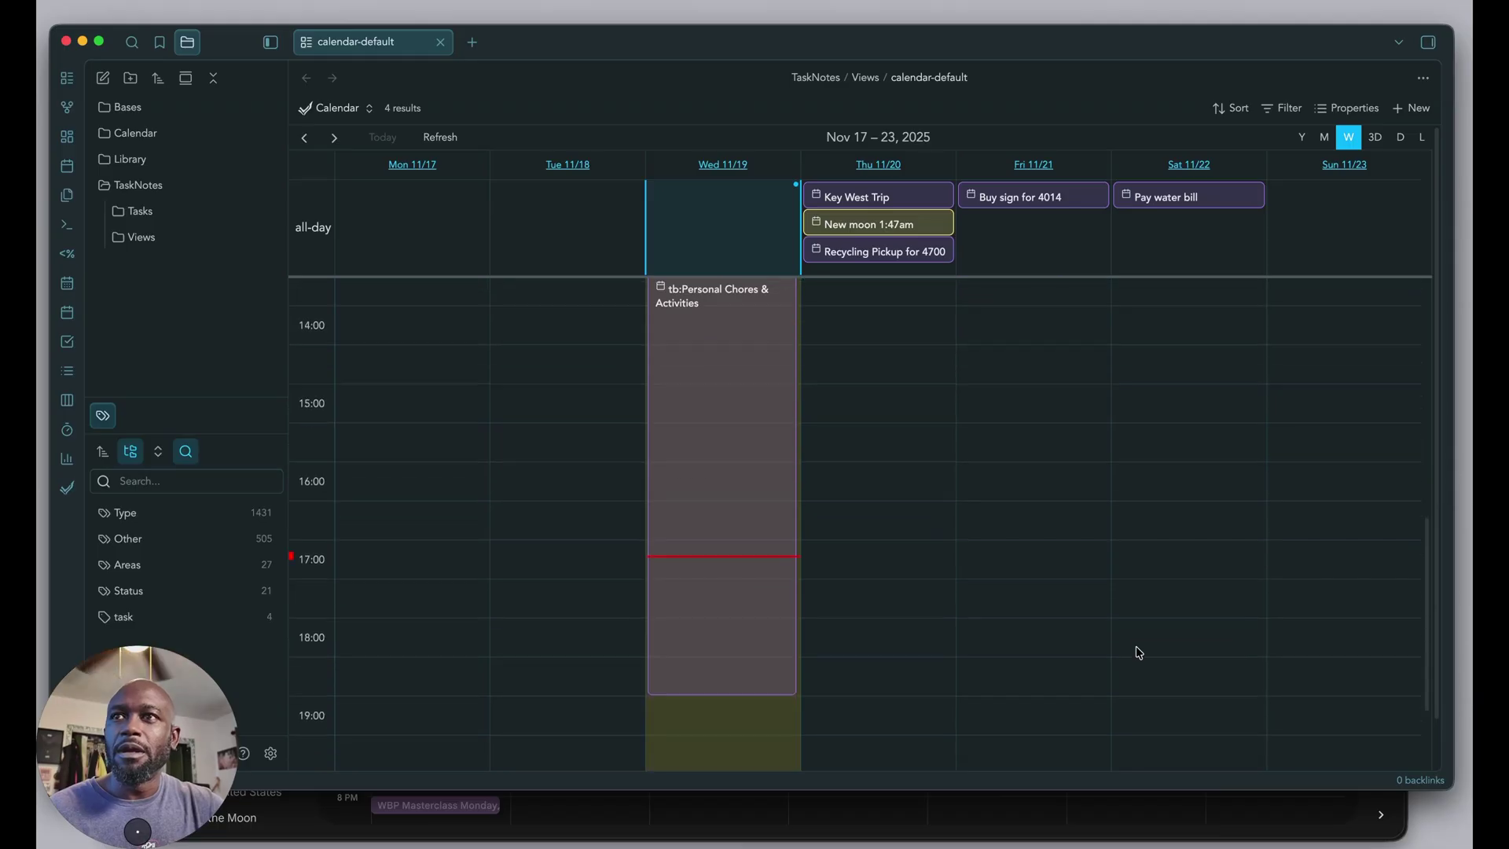
scroll(1136, 653, up, 9)
scroll(1138, 651, up, 5)
scroll(975, 645, down, 3)
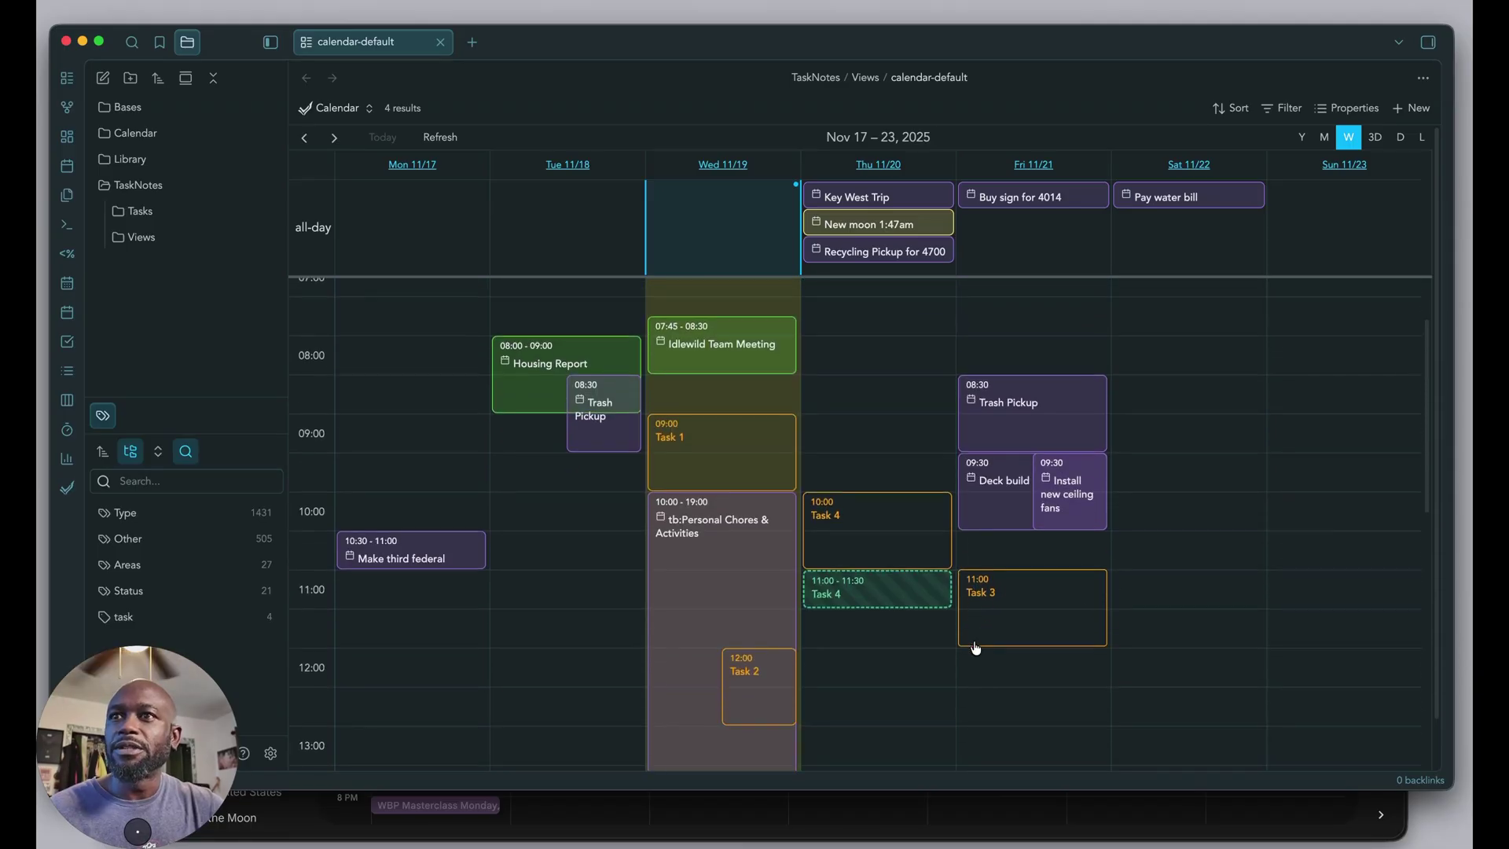
scroll(977, 647, down, 8)
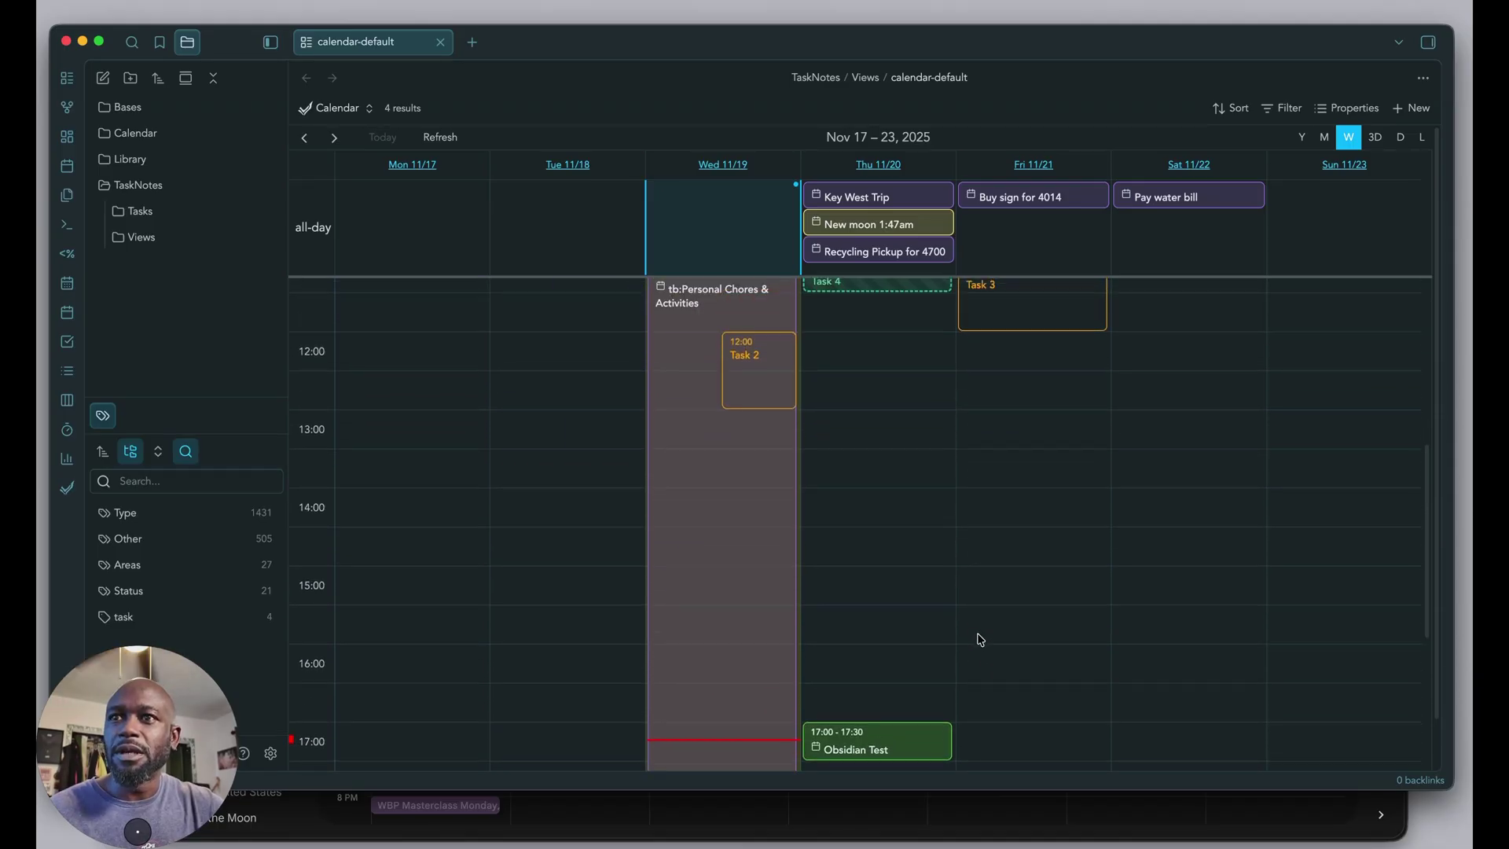
scroll(993, 514, down, 1)
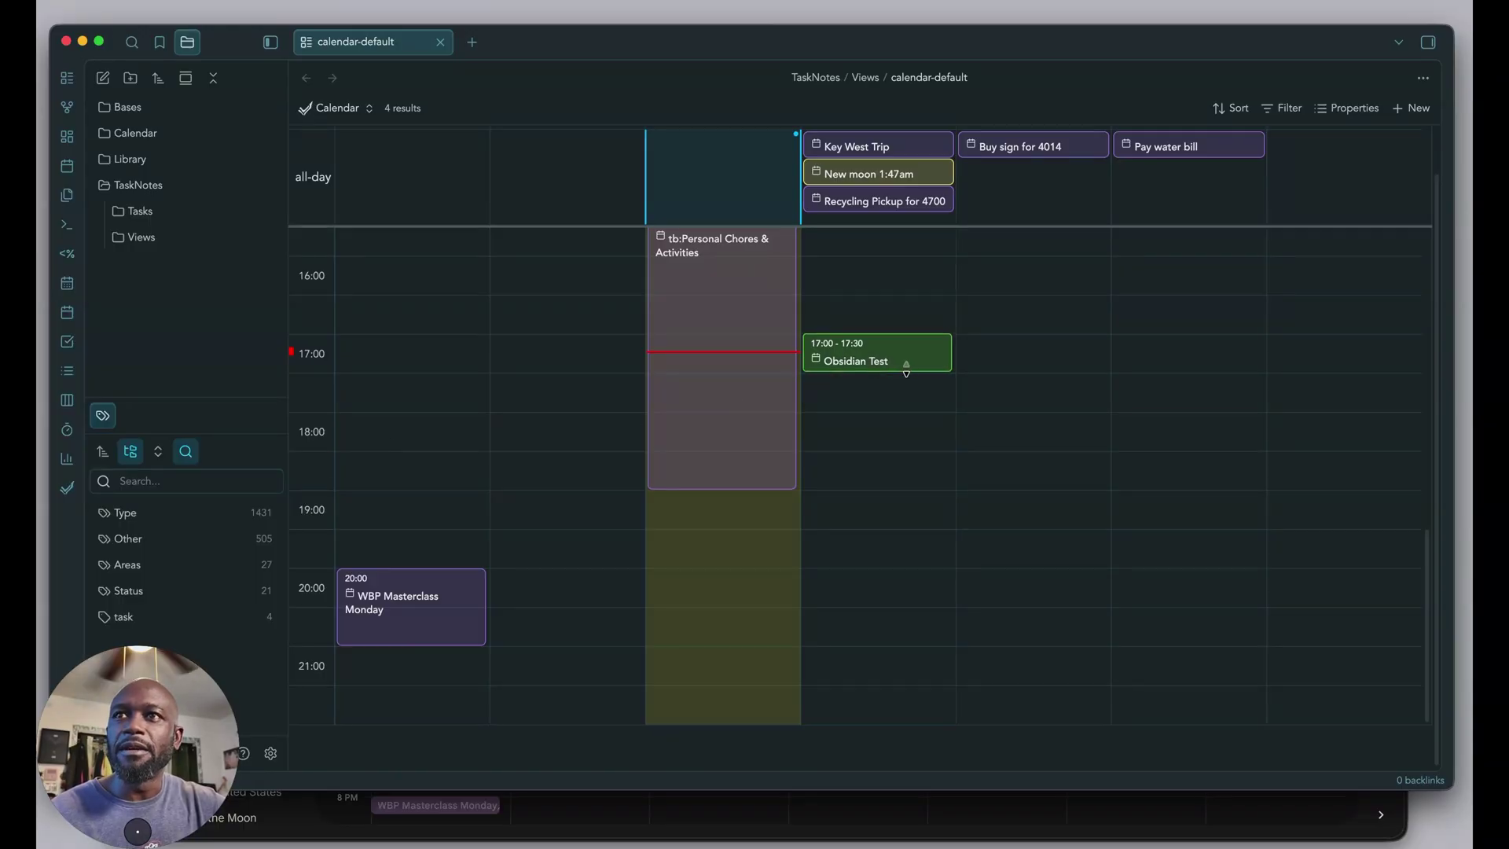
drag(905, 370, 907, 386)
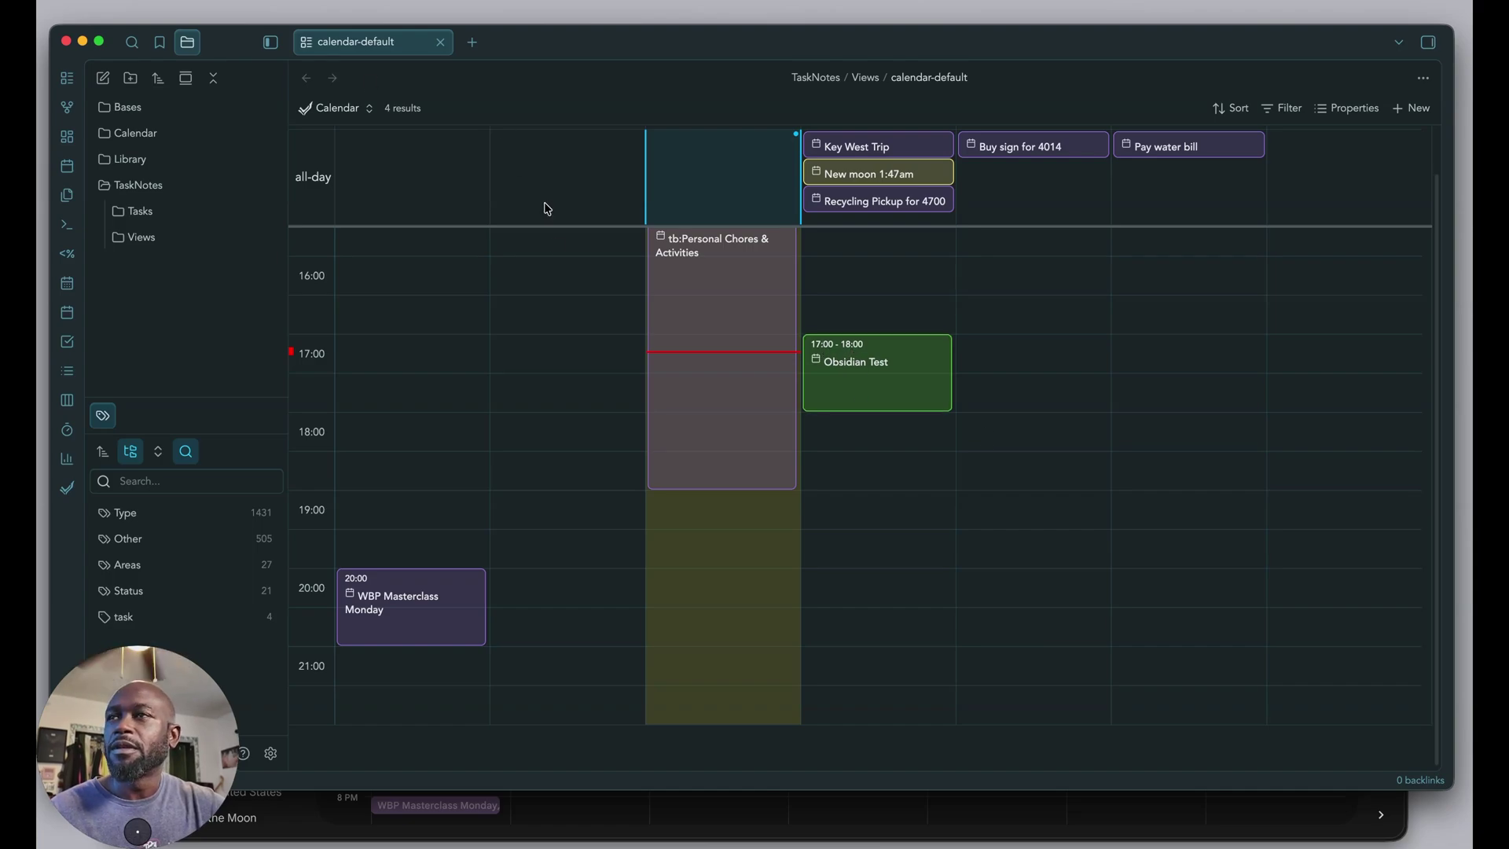
scroll(545, 206, up, 5)
scroll(873, 323, down, 1)
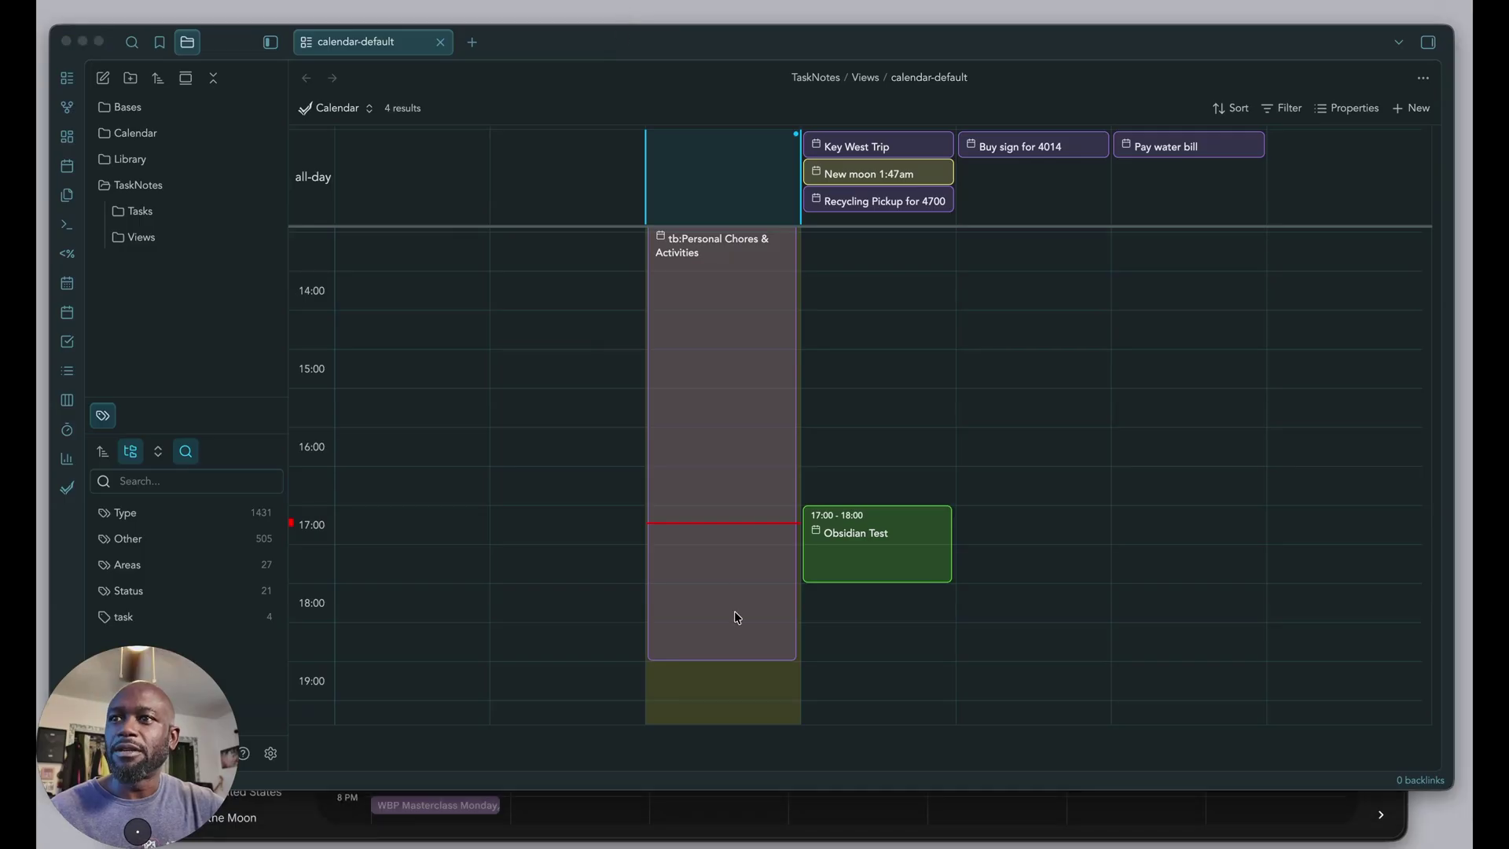
click(782, 831)
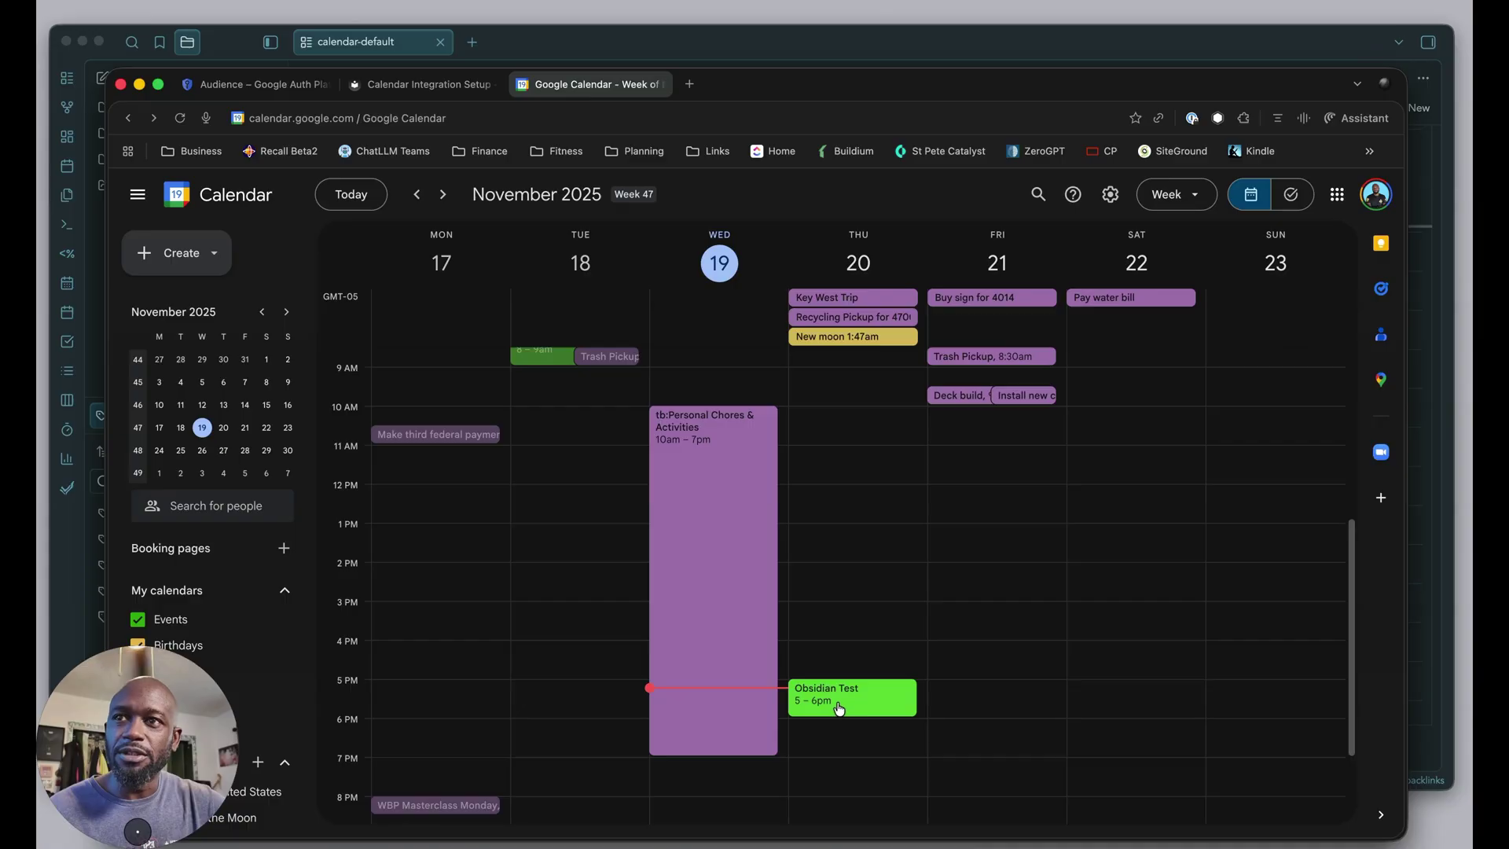
Drag Obsidian Test from Thursday to Friday at 17:00–18:00 and confirm it in Google Calendar.
click(1448, 512)
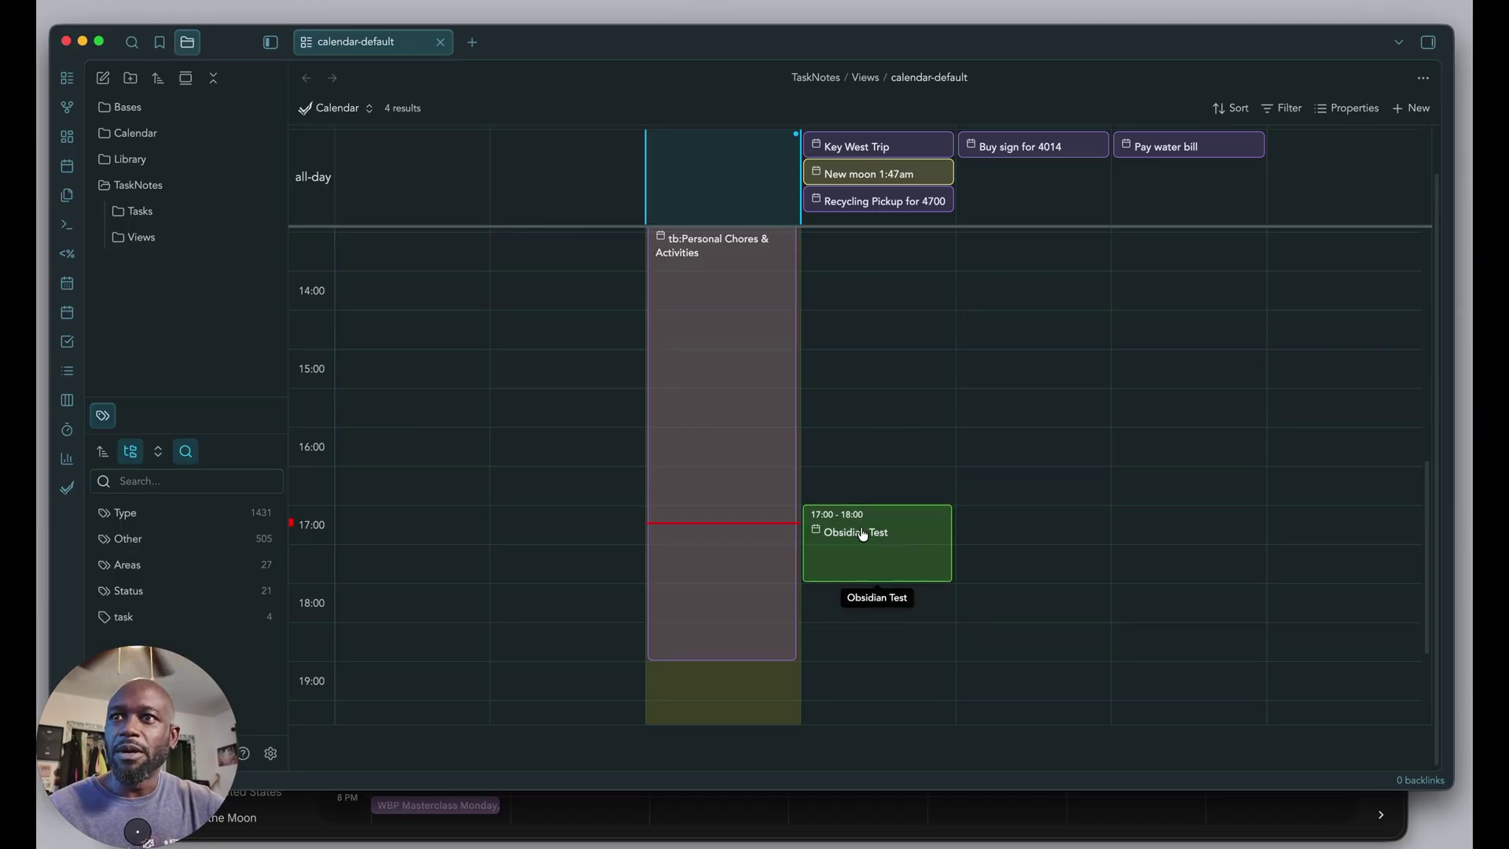
drag(863, 535, 1019, 535)
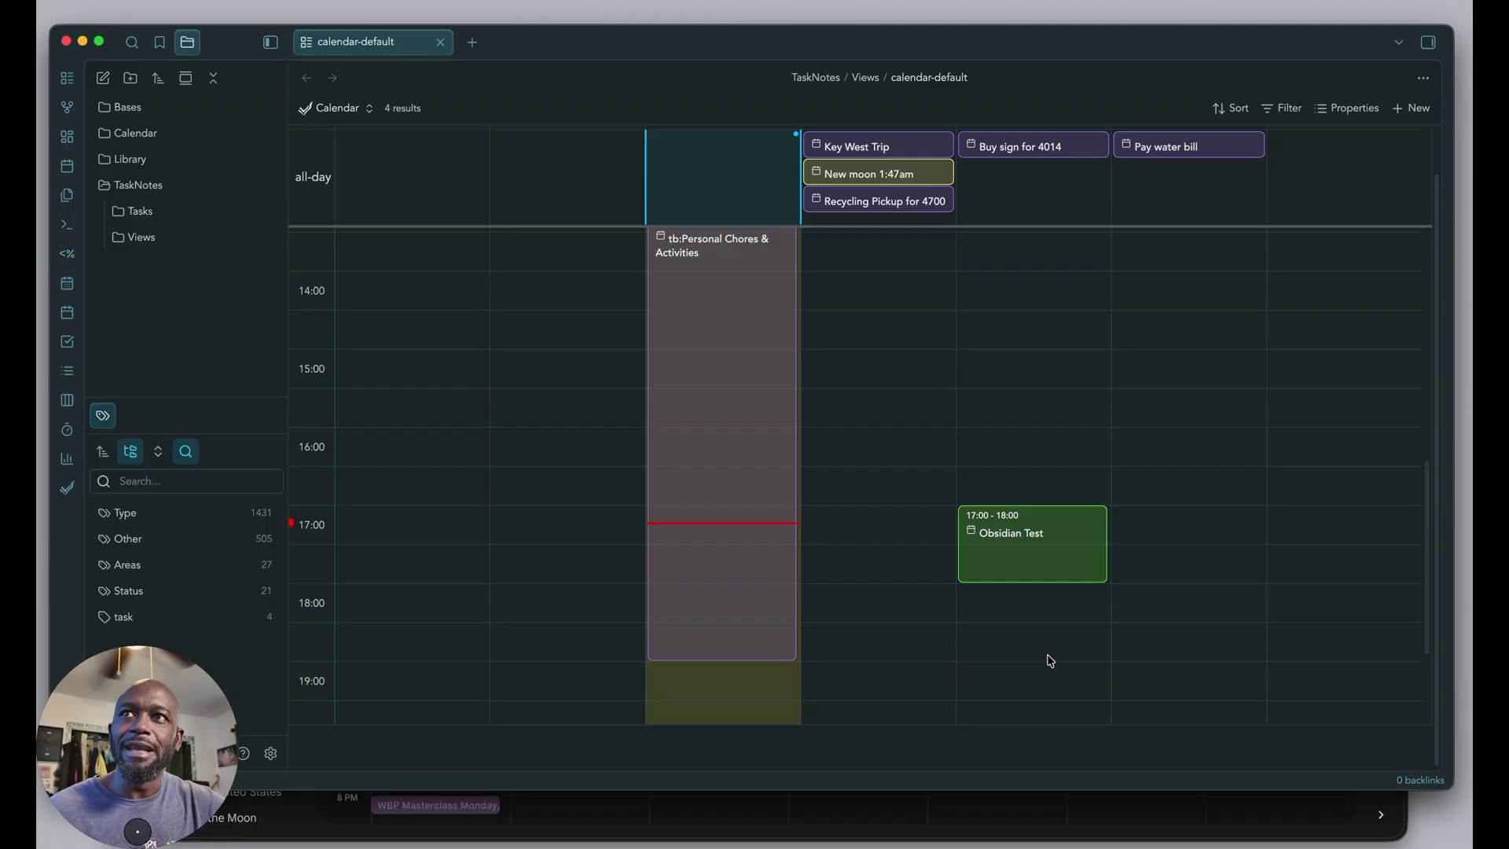
click(840, 833)
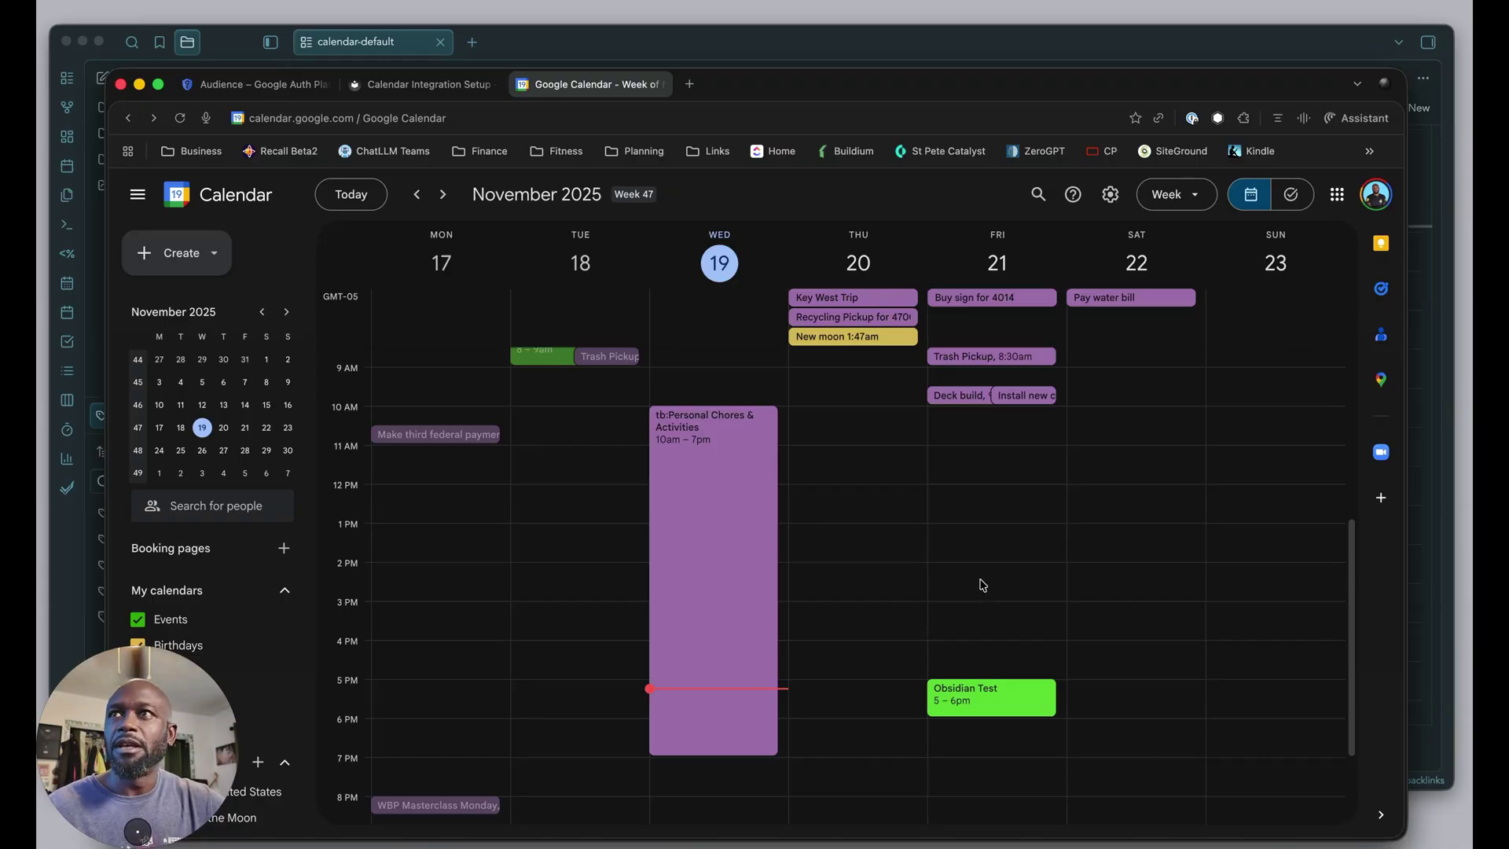
key(super+Tab)
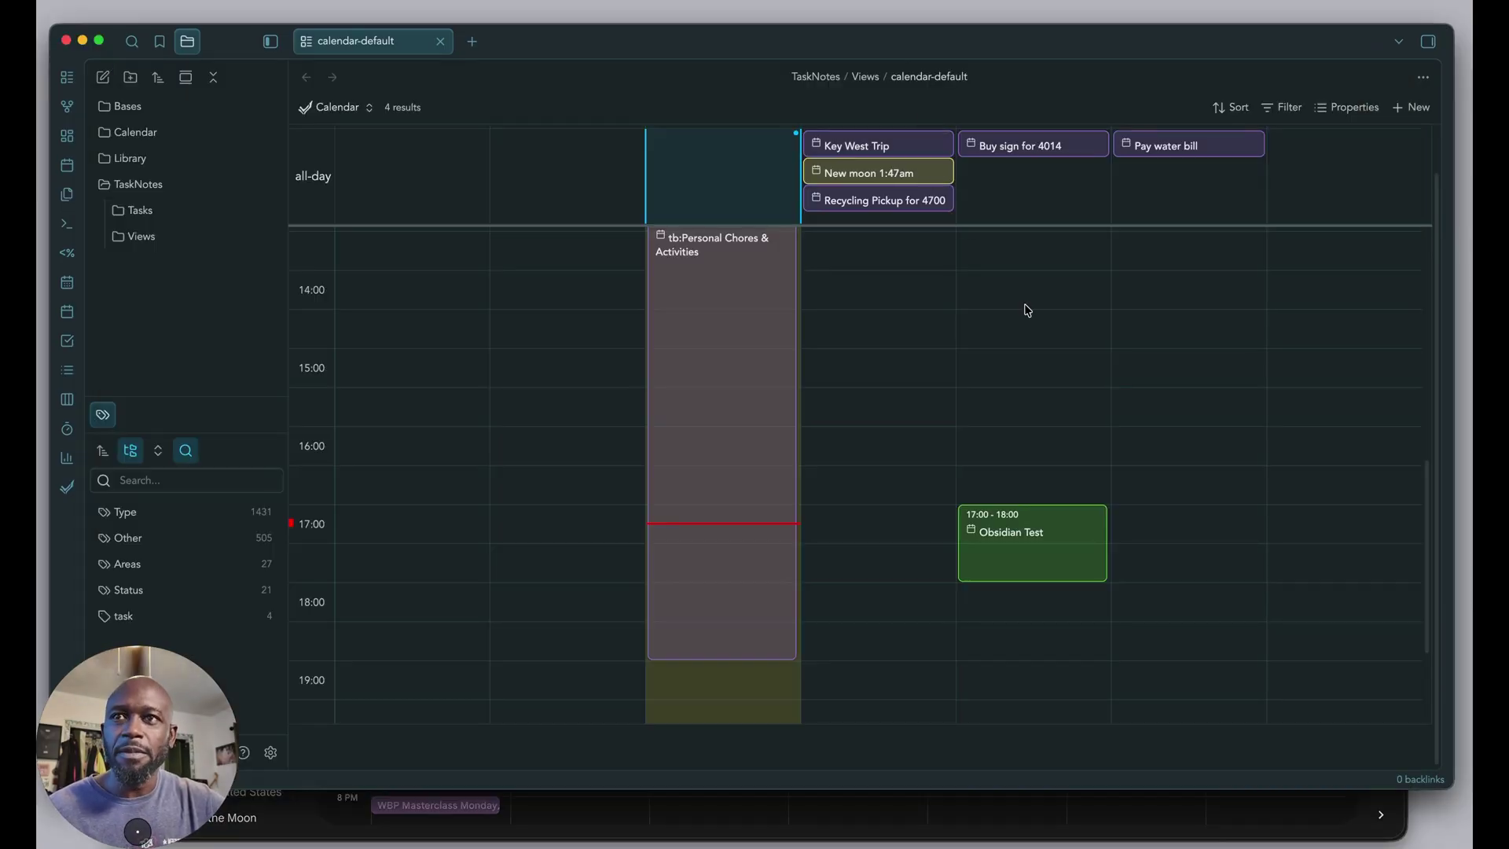
scroll(868, 524, up, 2)
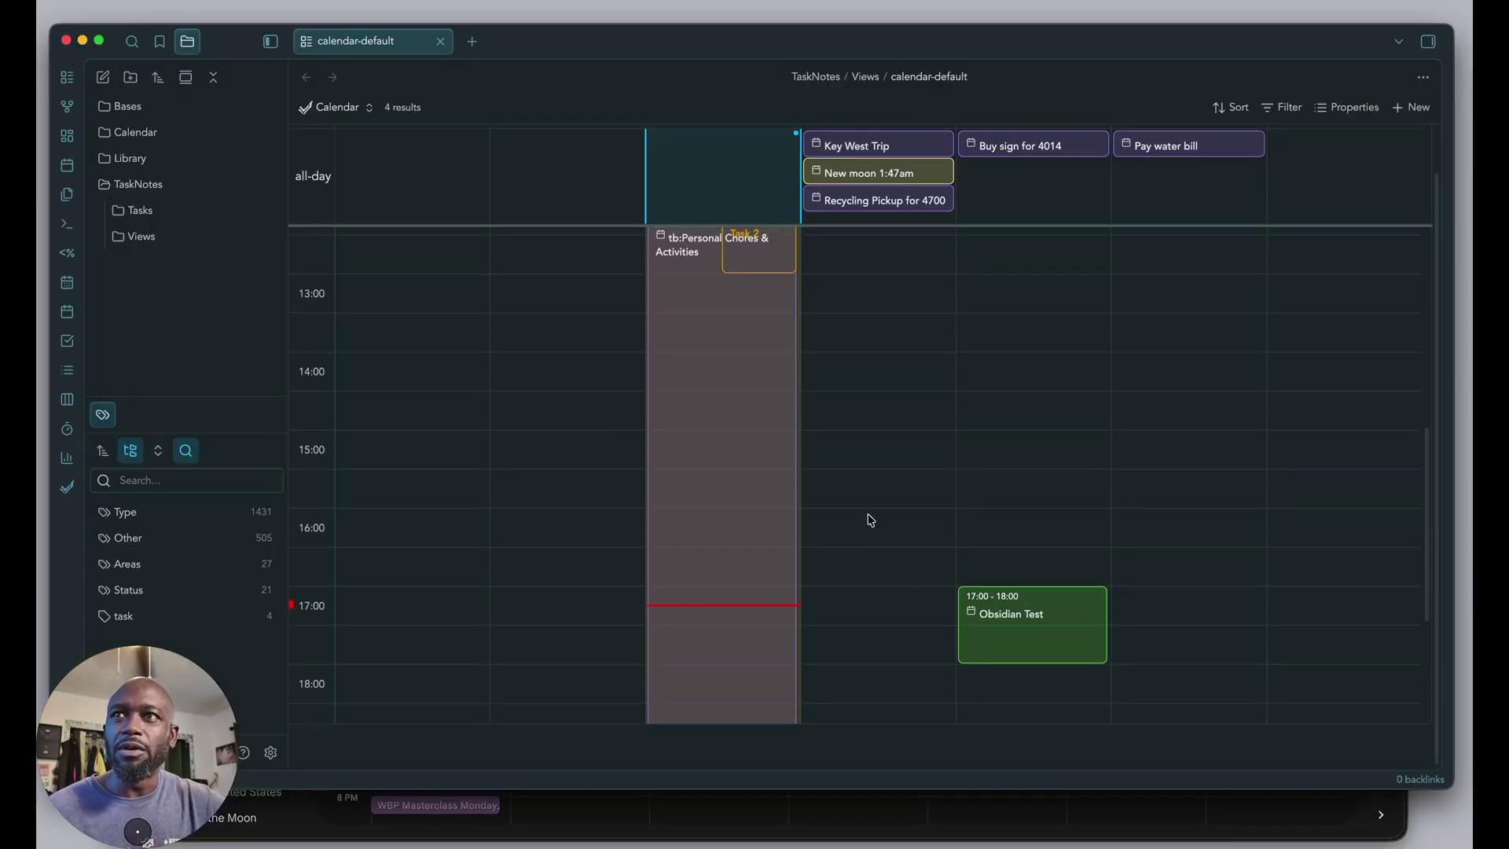
scroll(868, 524, up, 2)
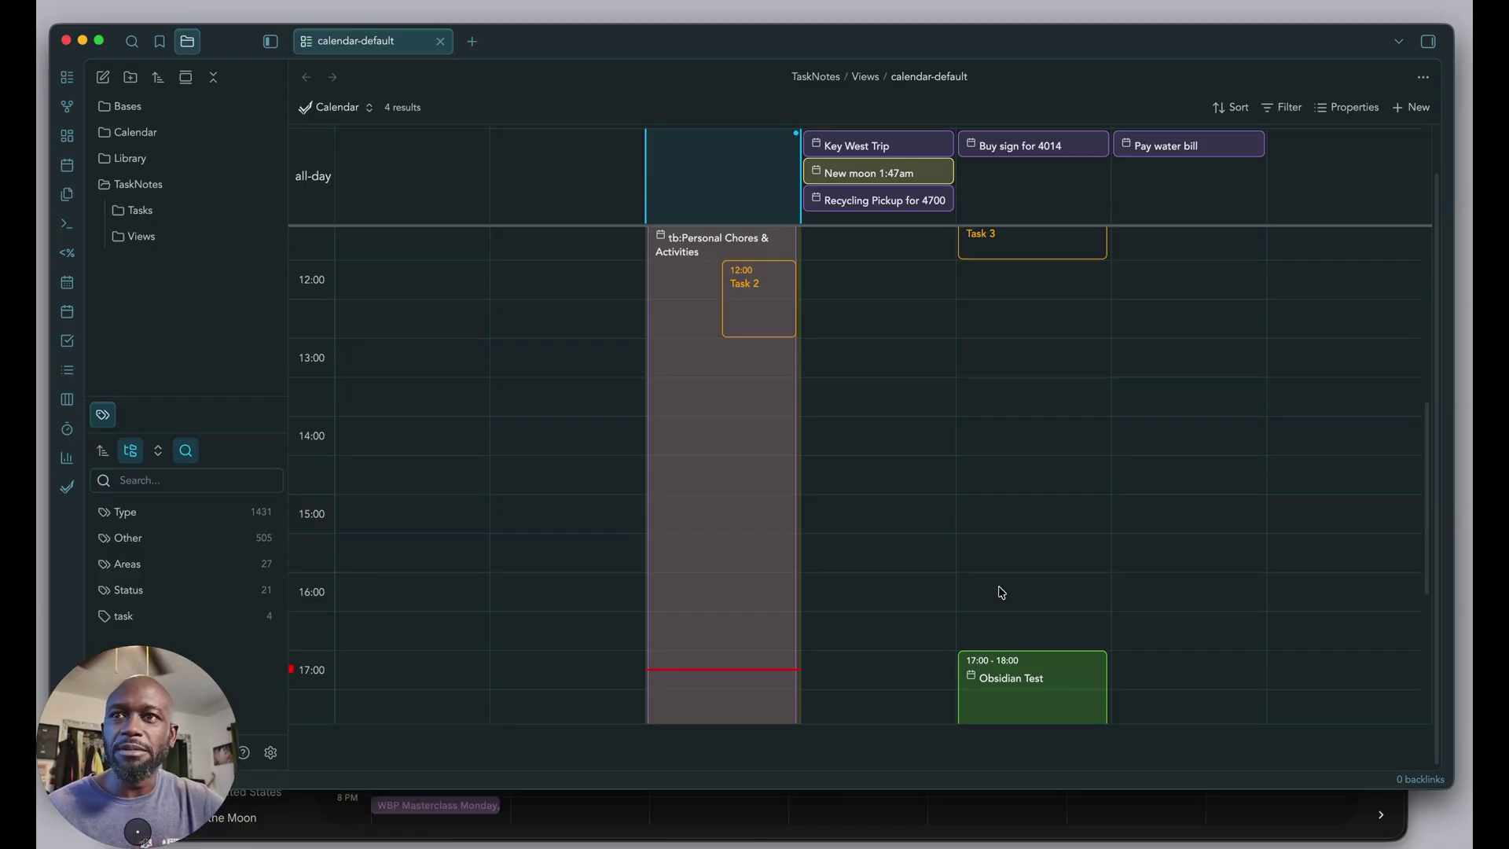
click(1011, 683)
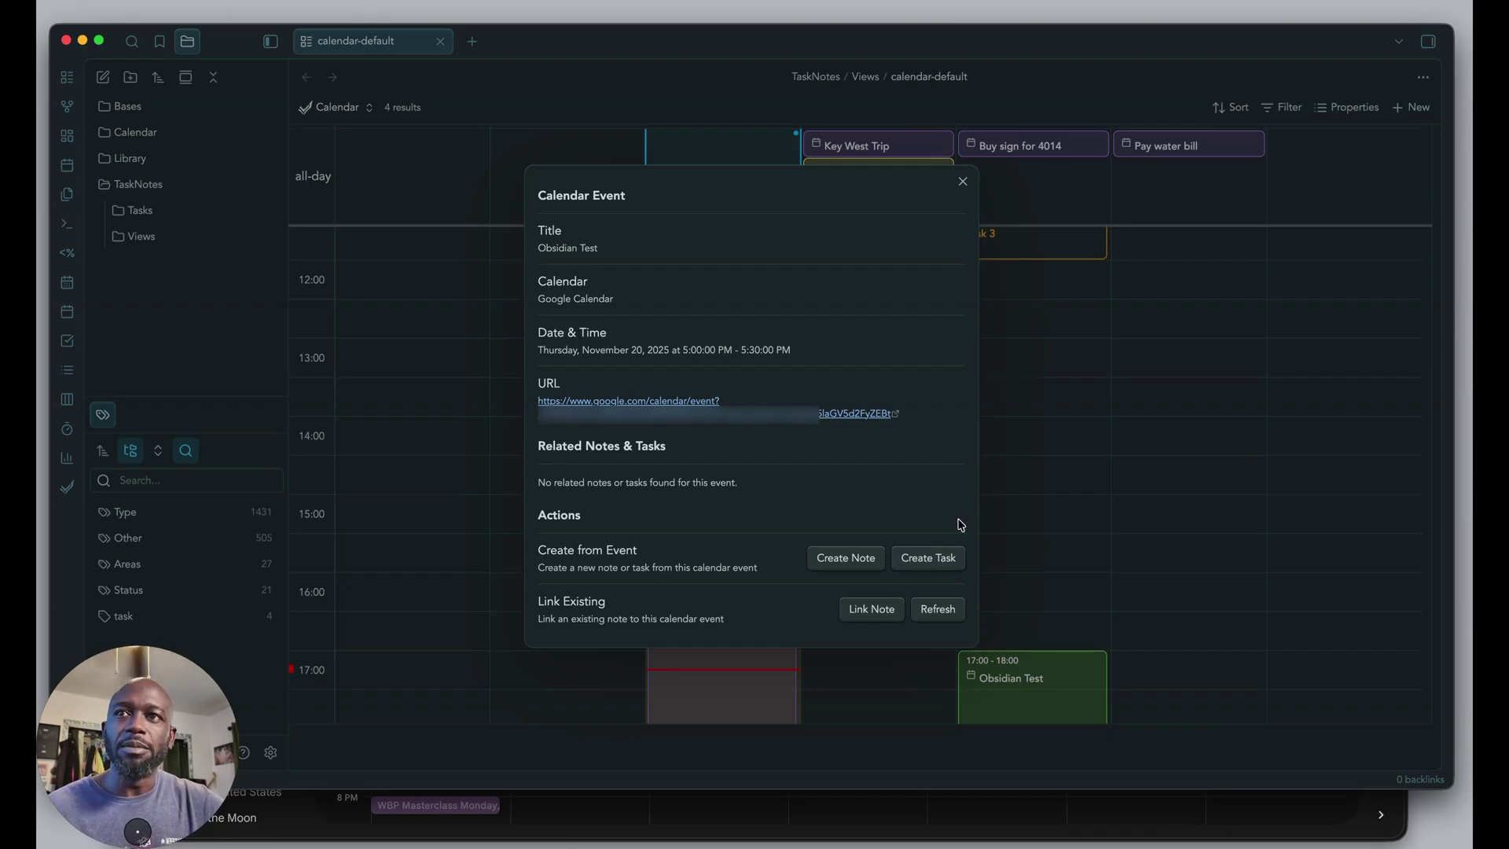
click(1014, 541)
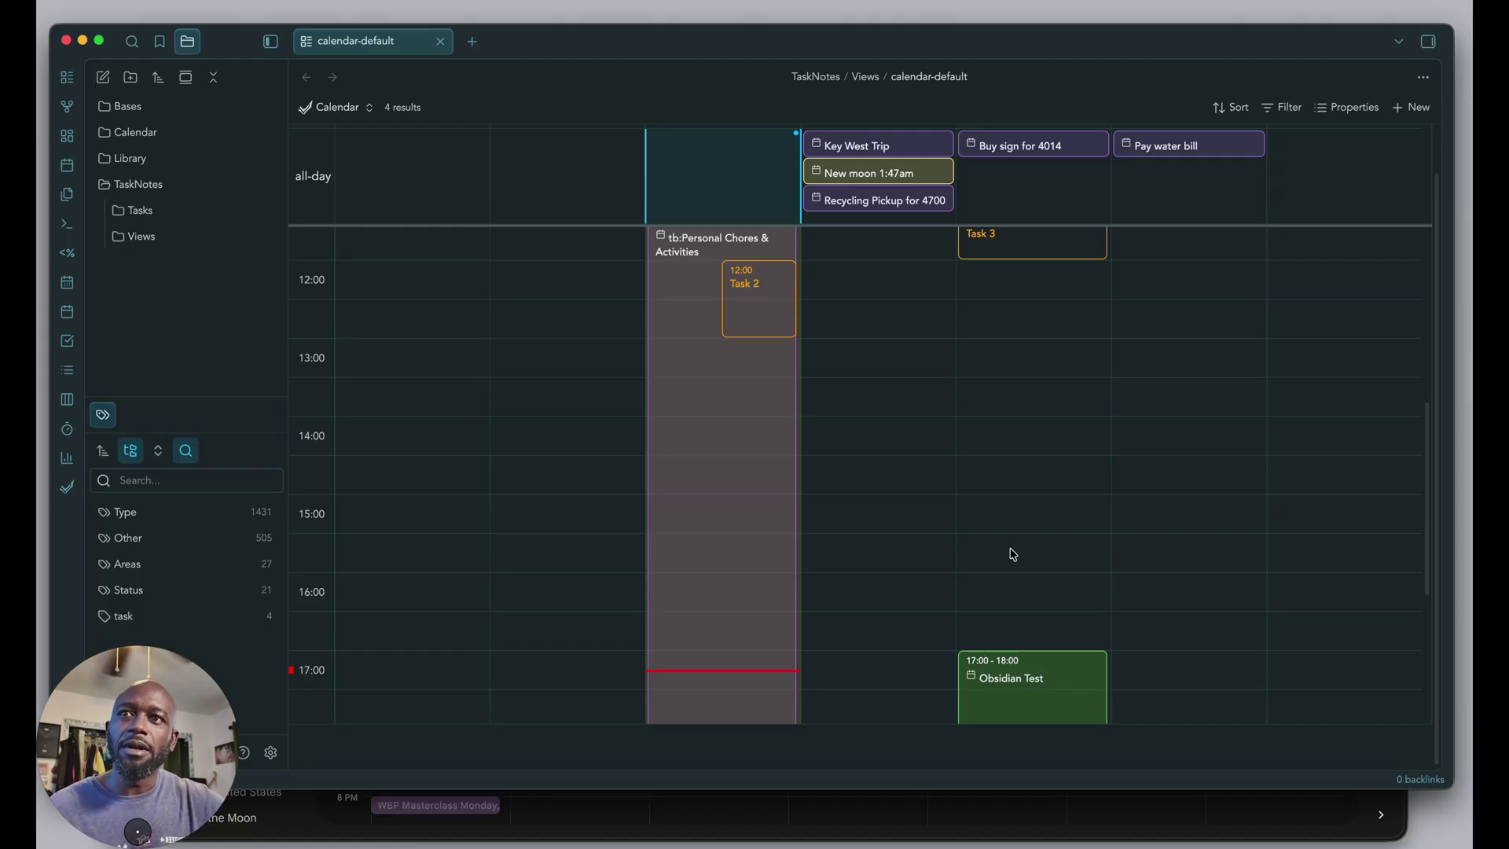
scroll(998, 566, down, 3)
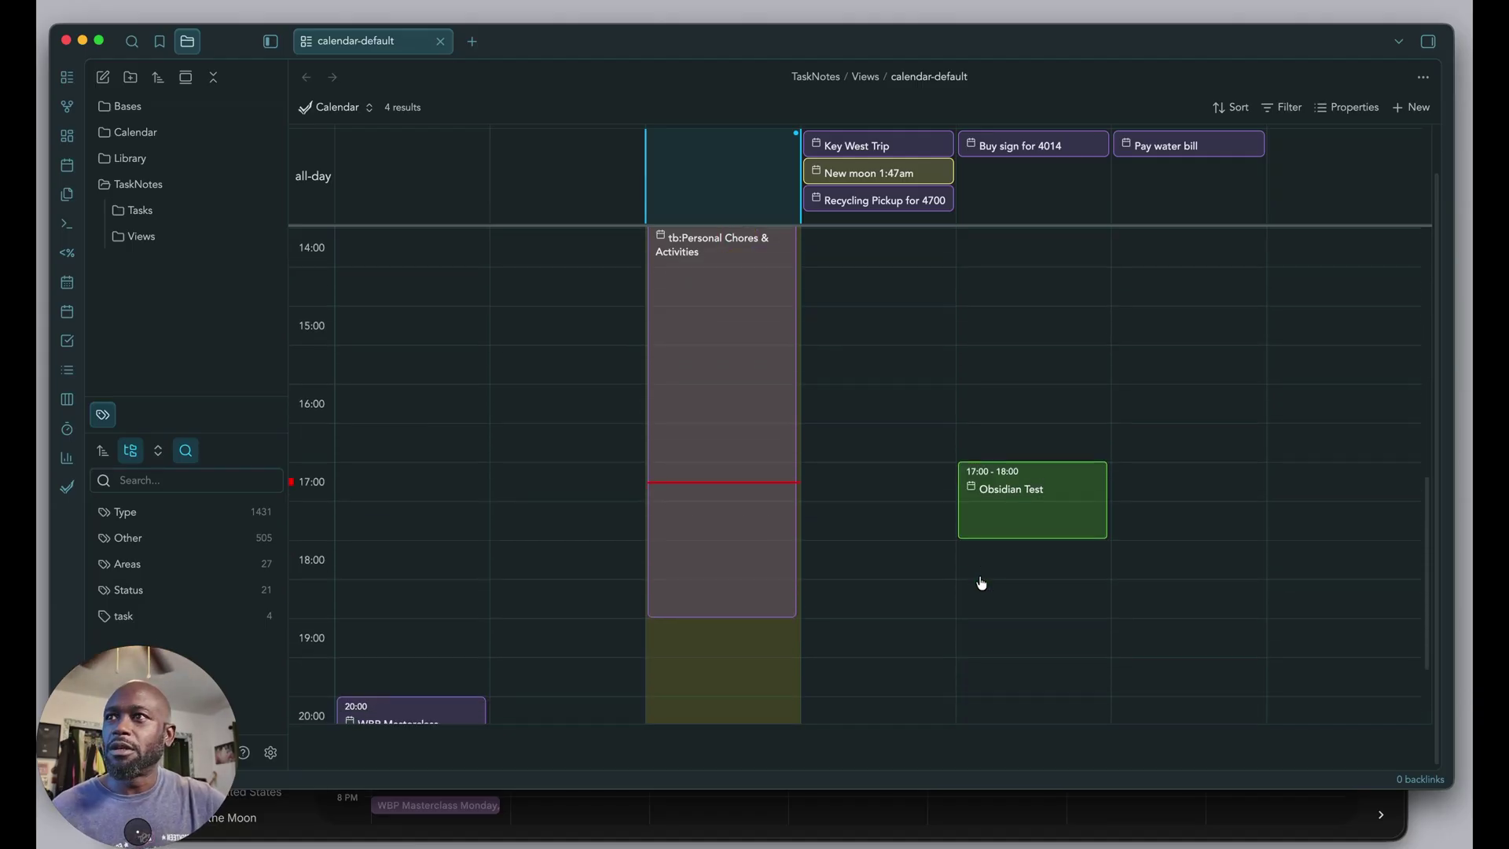
scroll(983, 578, down, 1)
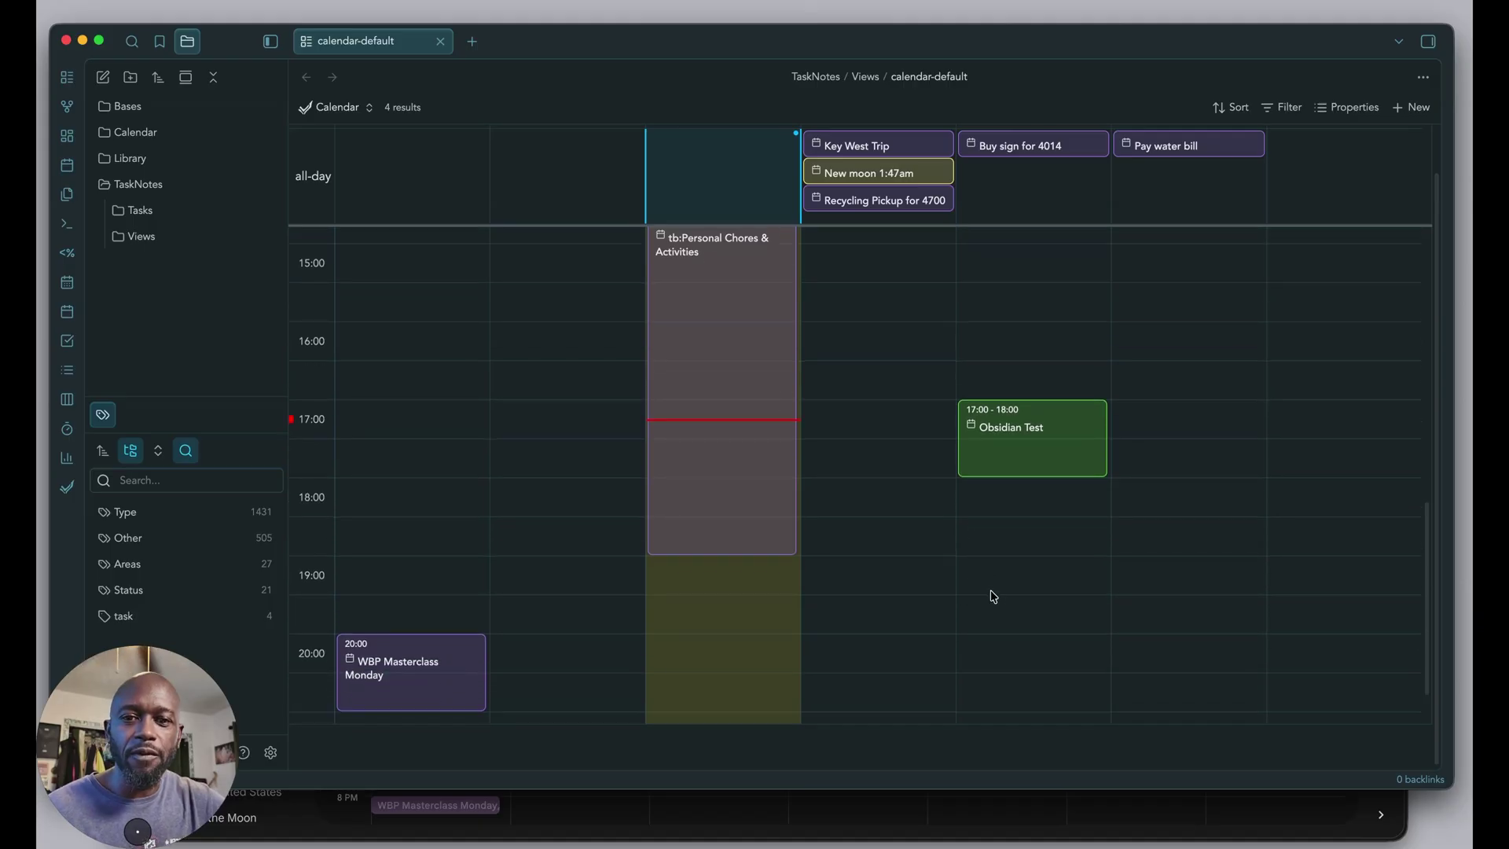